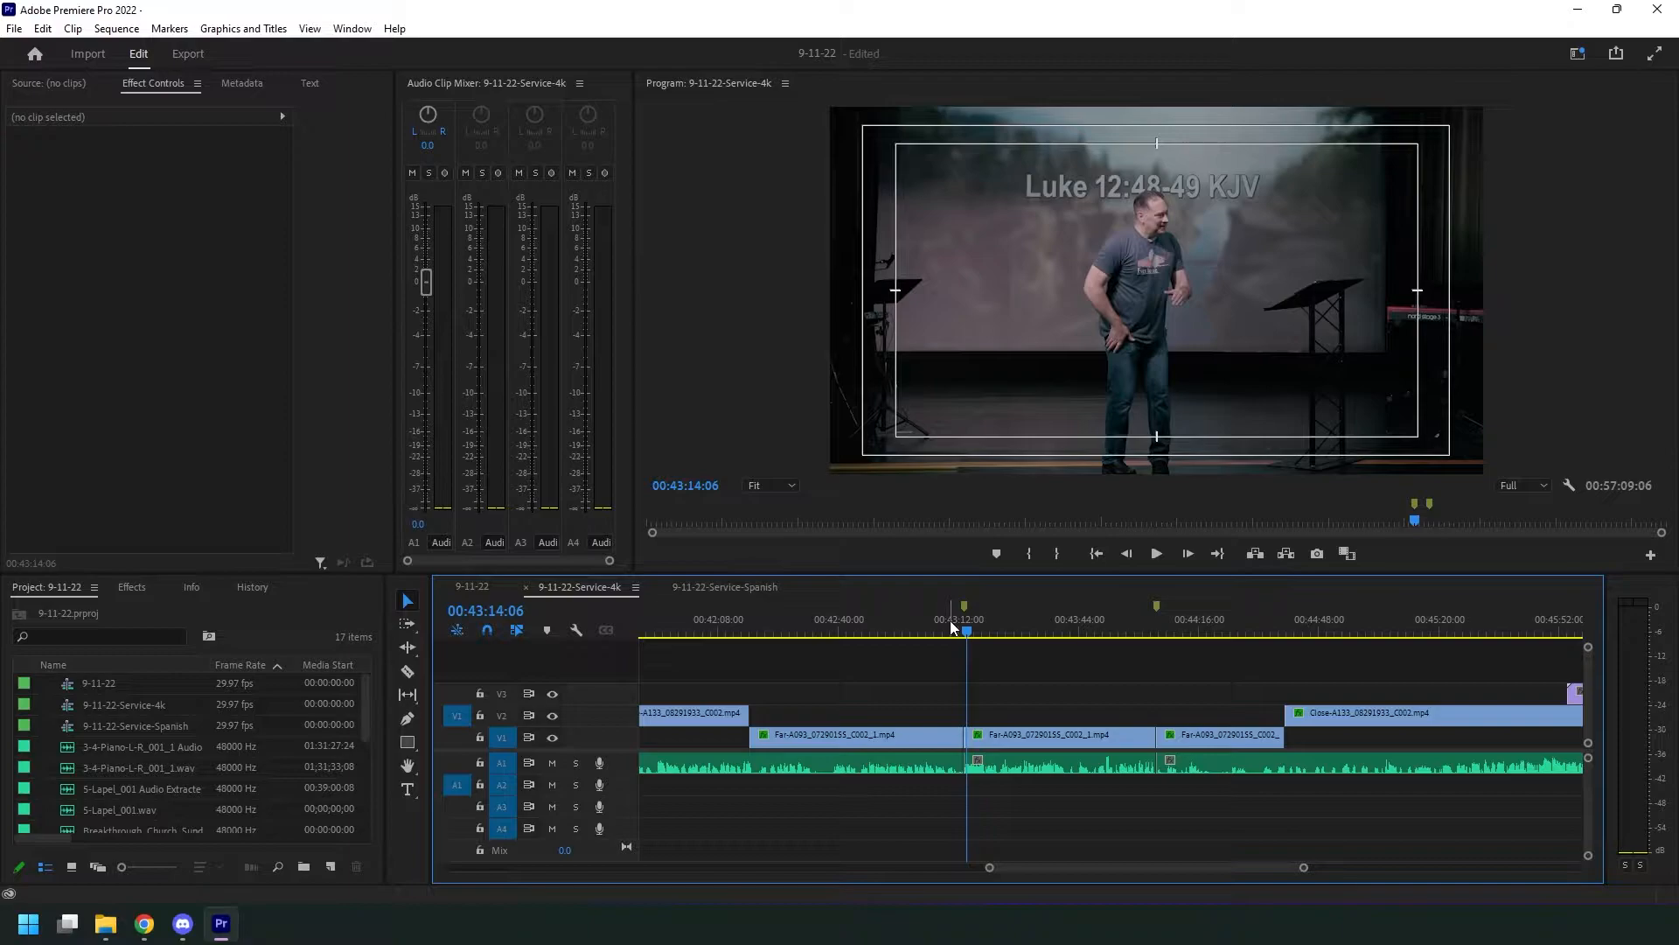
# - Copy the video and audio segment between the two markers in the 9-11-22-Service-4k timeline
pyautogui.click(1147, 632)
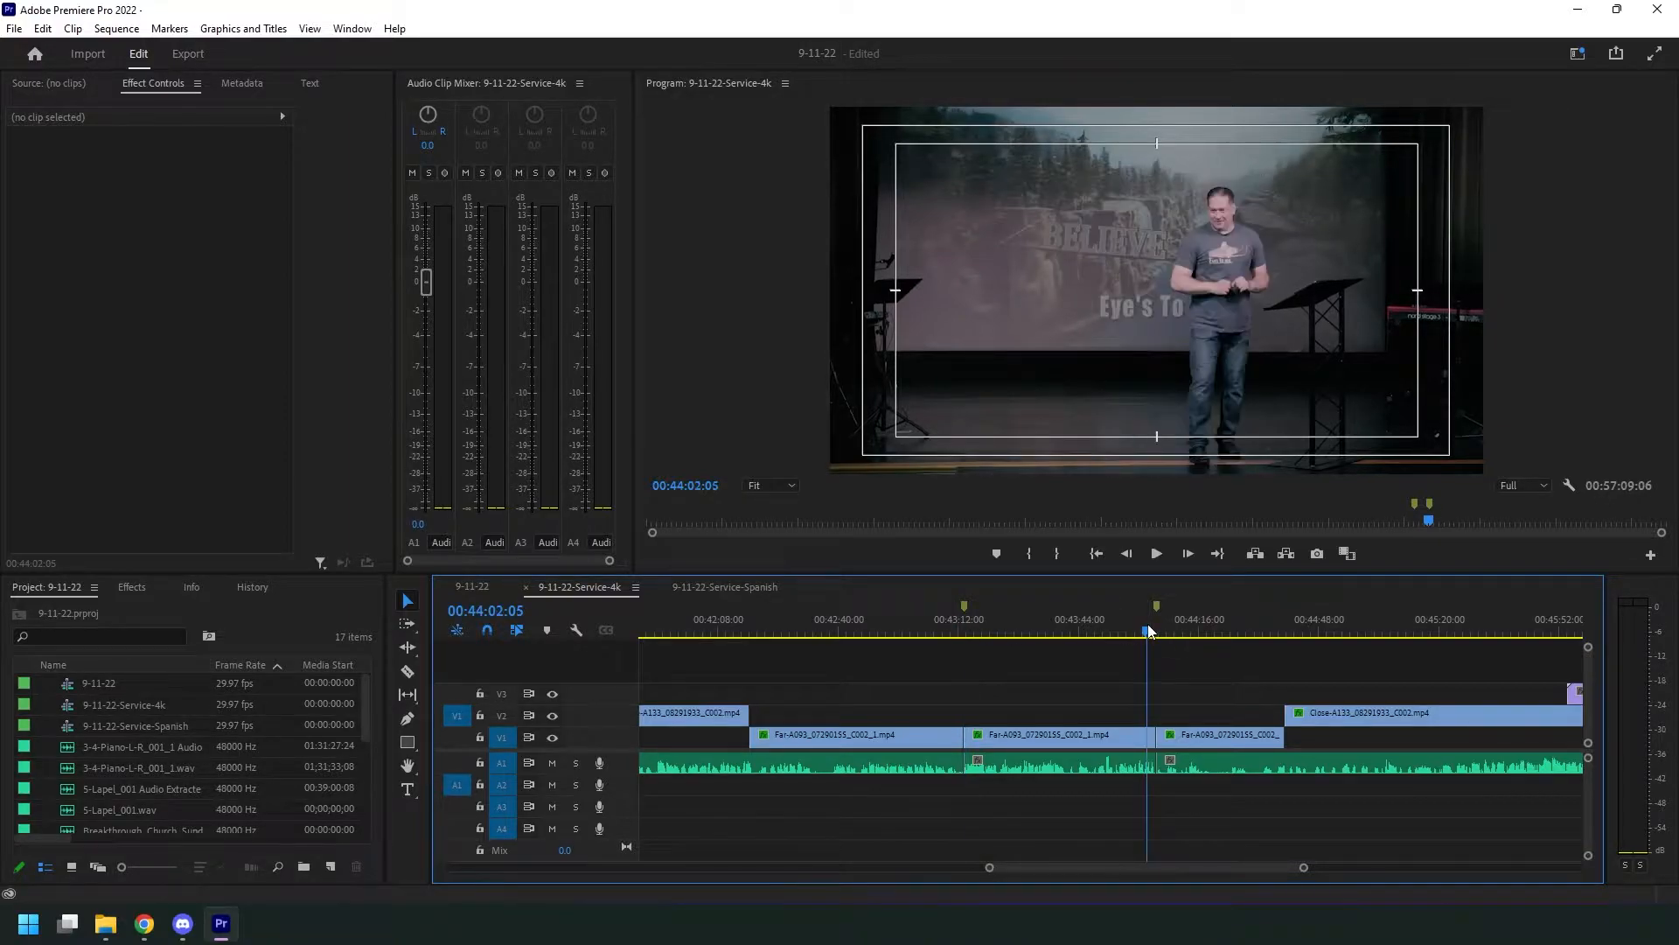
pyautogui.click(1025, 626)
pyautogui.moveTo(1002, 688); pyautogui.dragTo(1065, 794)
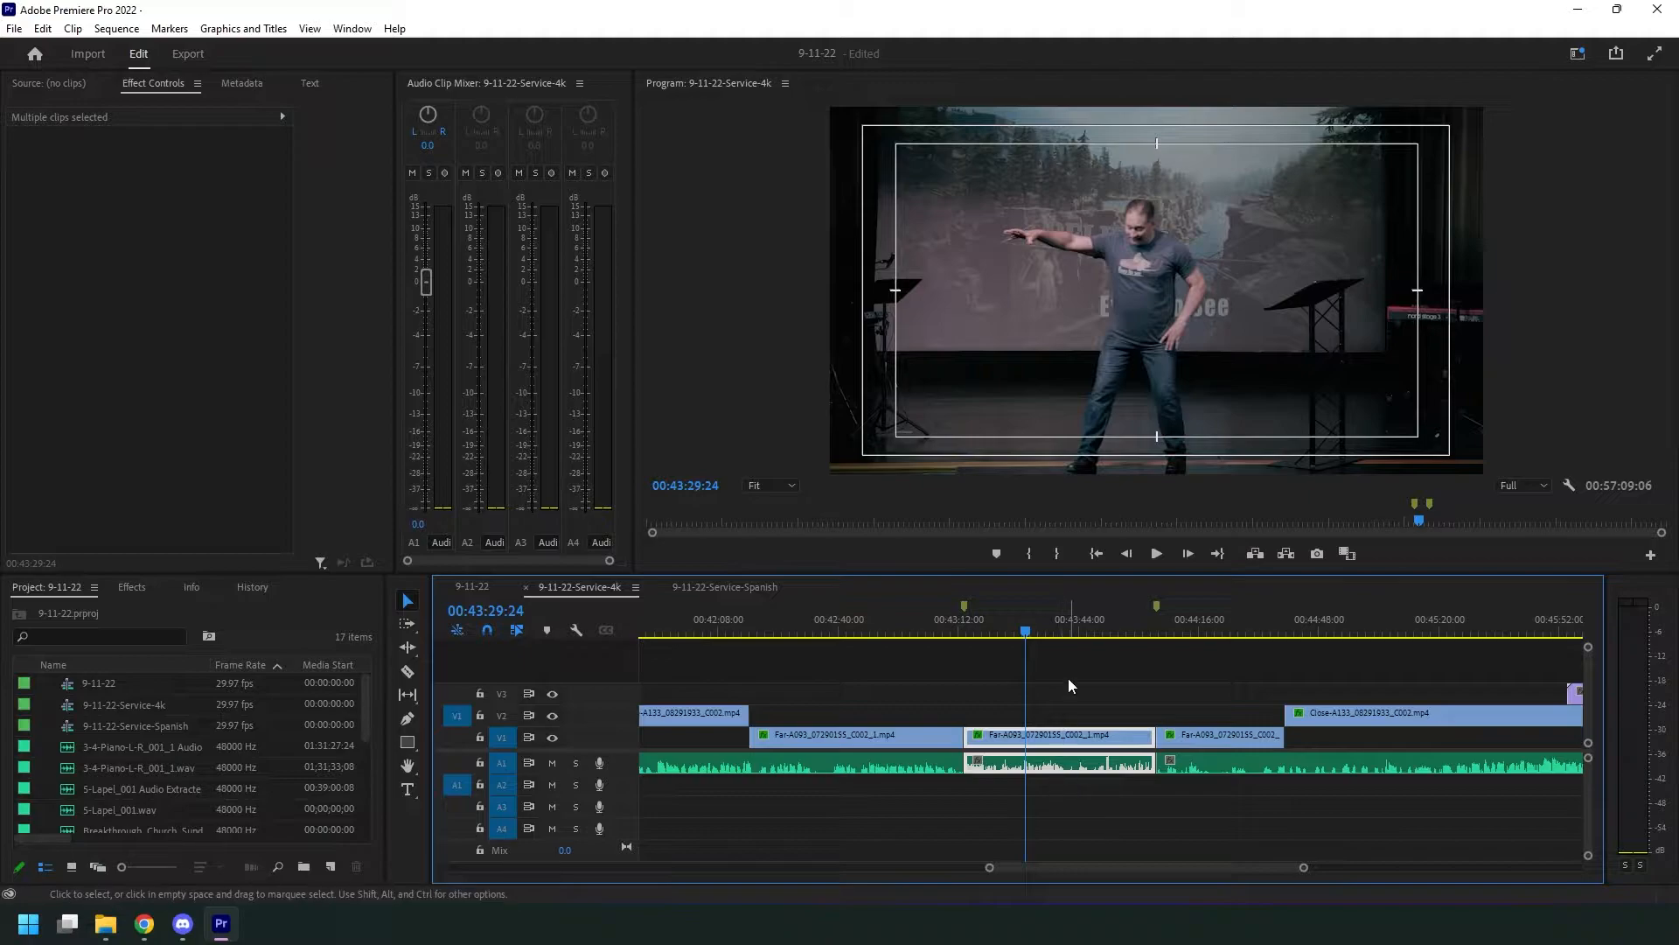
# - Start a new sequence named SocialClip
pyautogui.hotkey('ctrl', 'n')
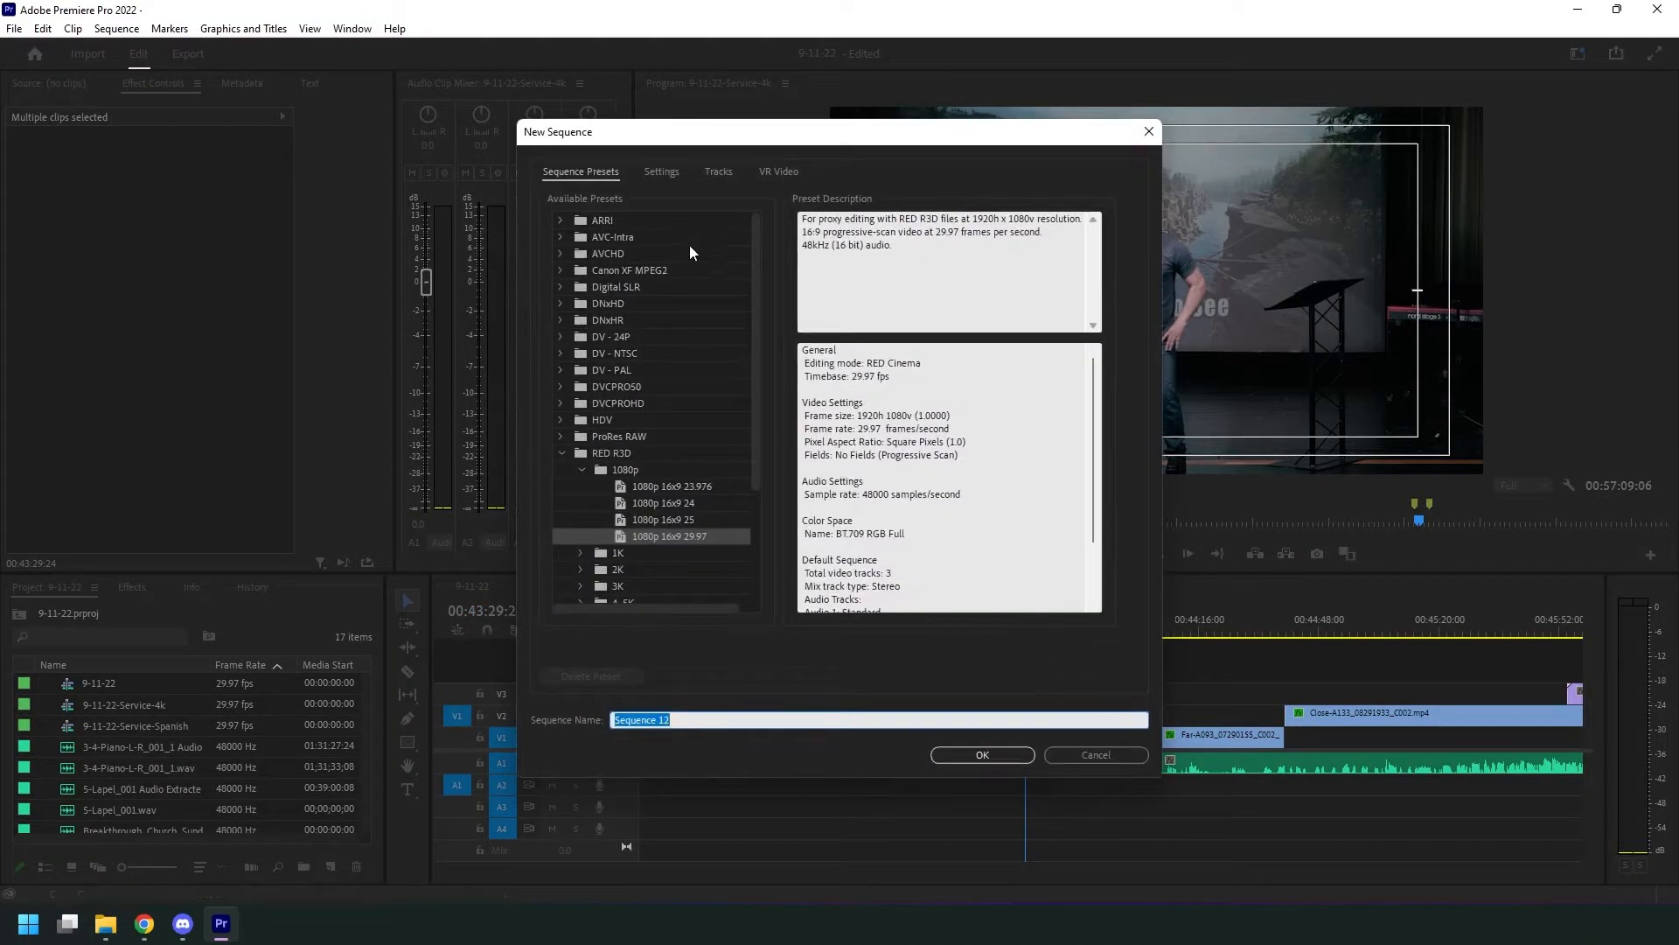
pyautogui.moveTo(639, 145); pyautogui.dragTo(667, 133)
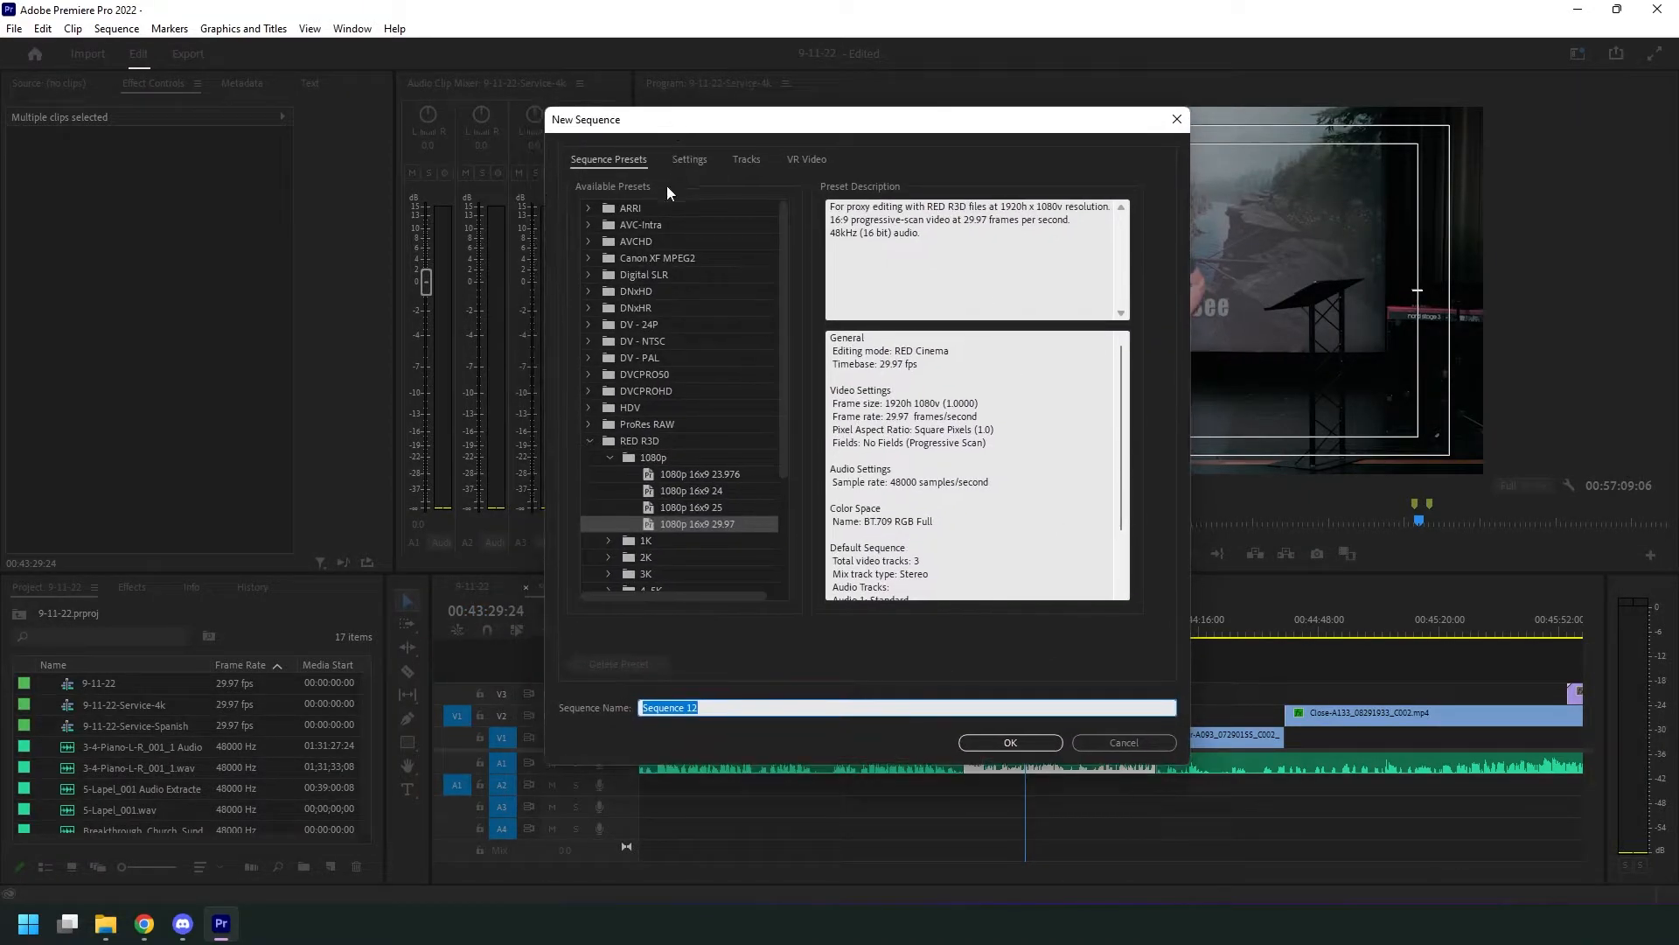
pyautogui.write('SocialClip')
pyautogui.moveTo(681, 130); pyautogui.dragTo(687, 137)
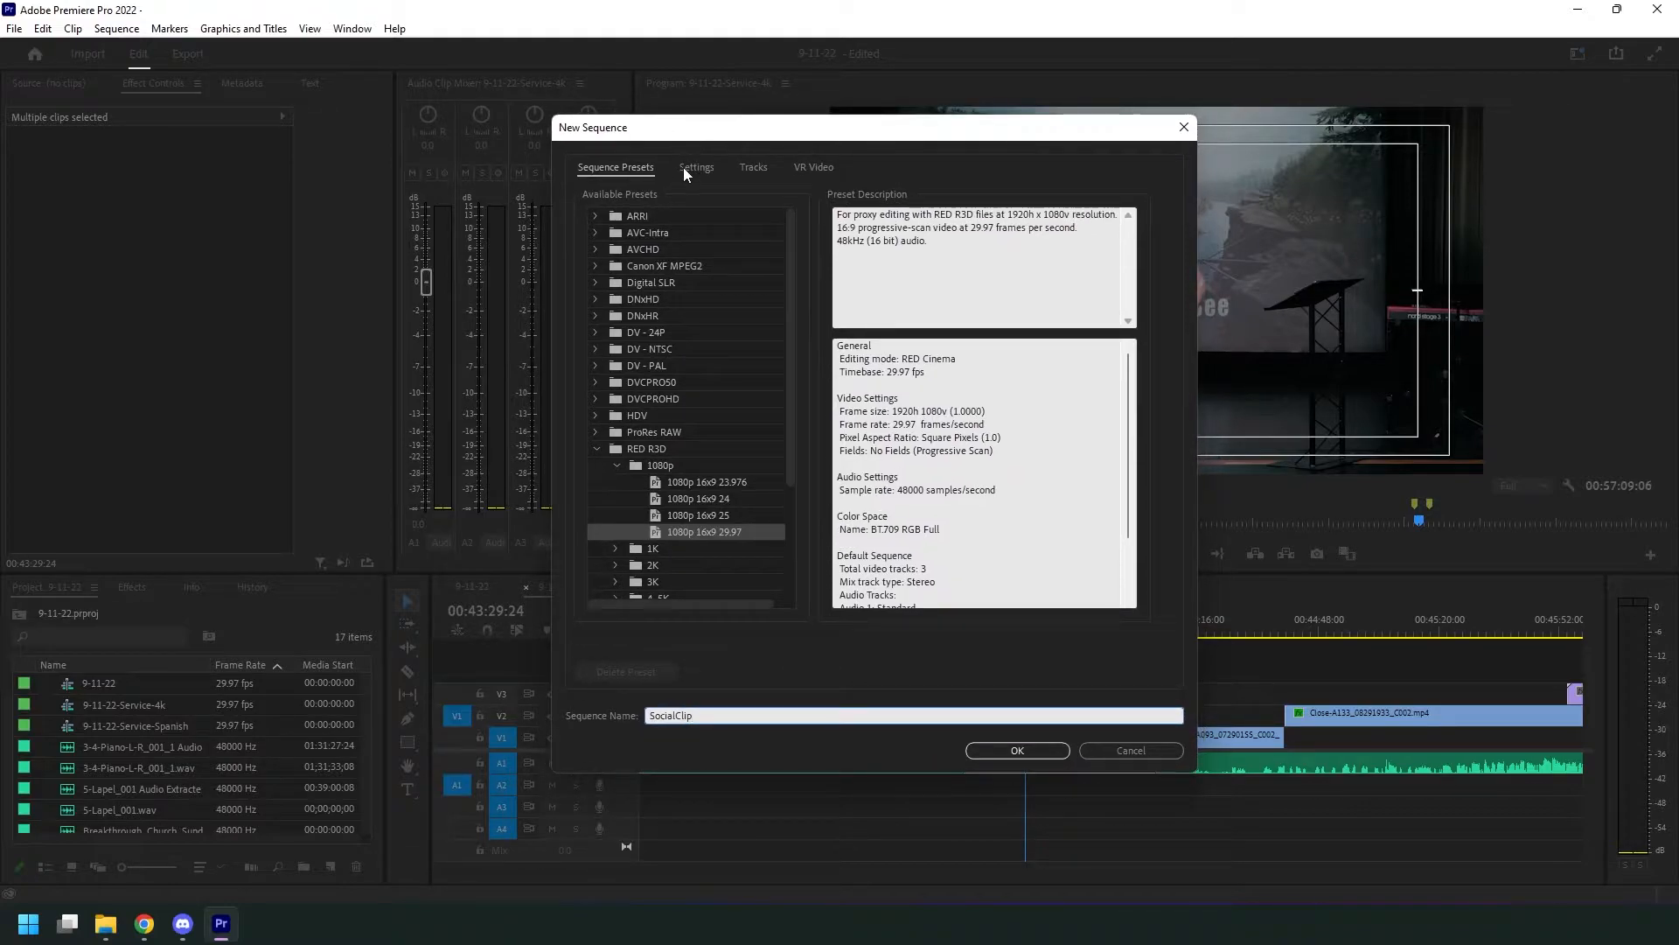
# - Set the new sequence's frame size to 1080 horizontal by 1920 vertical and create it
pyautogui.click(684, 166)
pyautogui.click(755, 267)
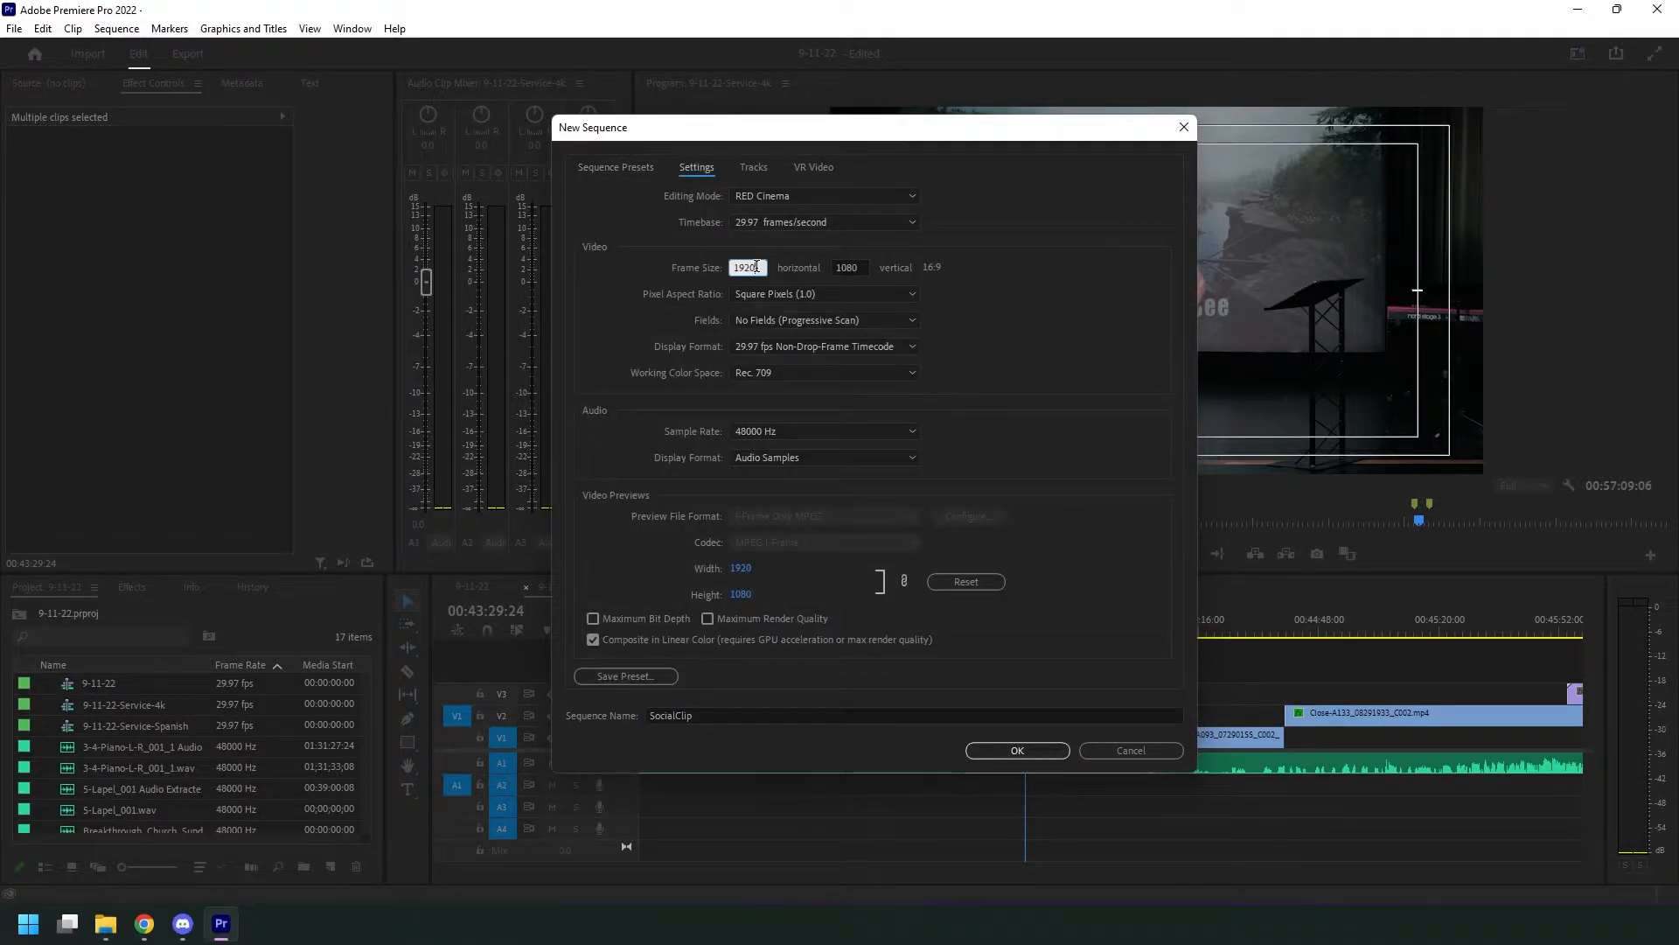
pyautogui.moveTo(755, 266); pyautogui.dragTo(715, 269)
pyautogui.write('1080')
pyautogui.press('Tab')
pyautogui.write('19')
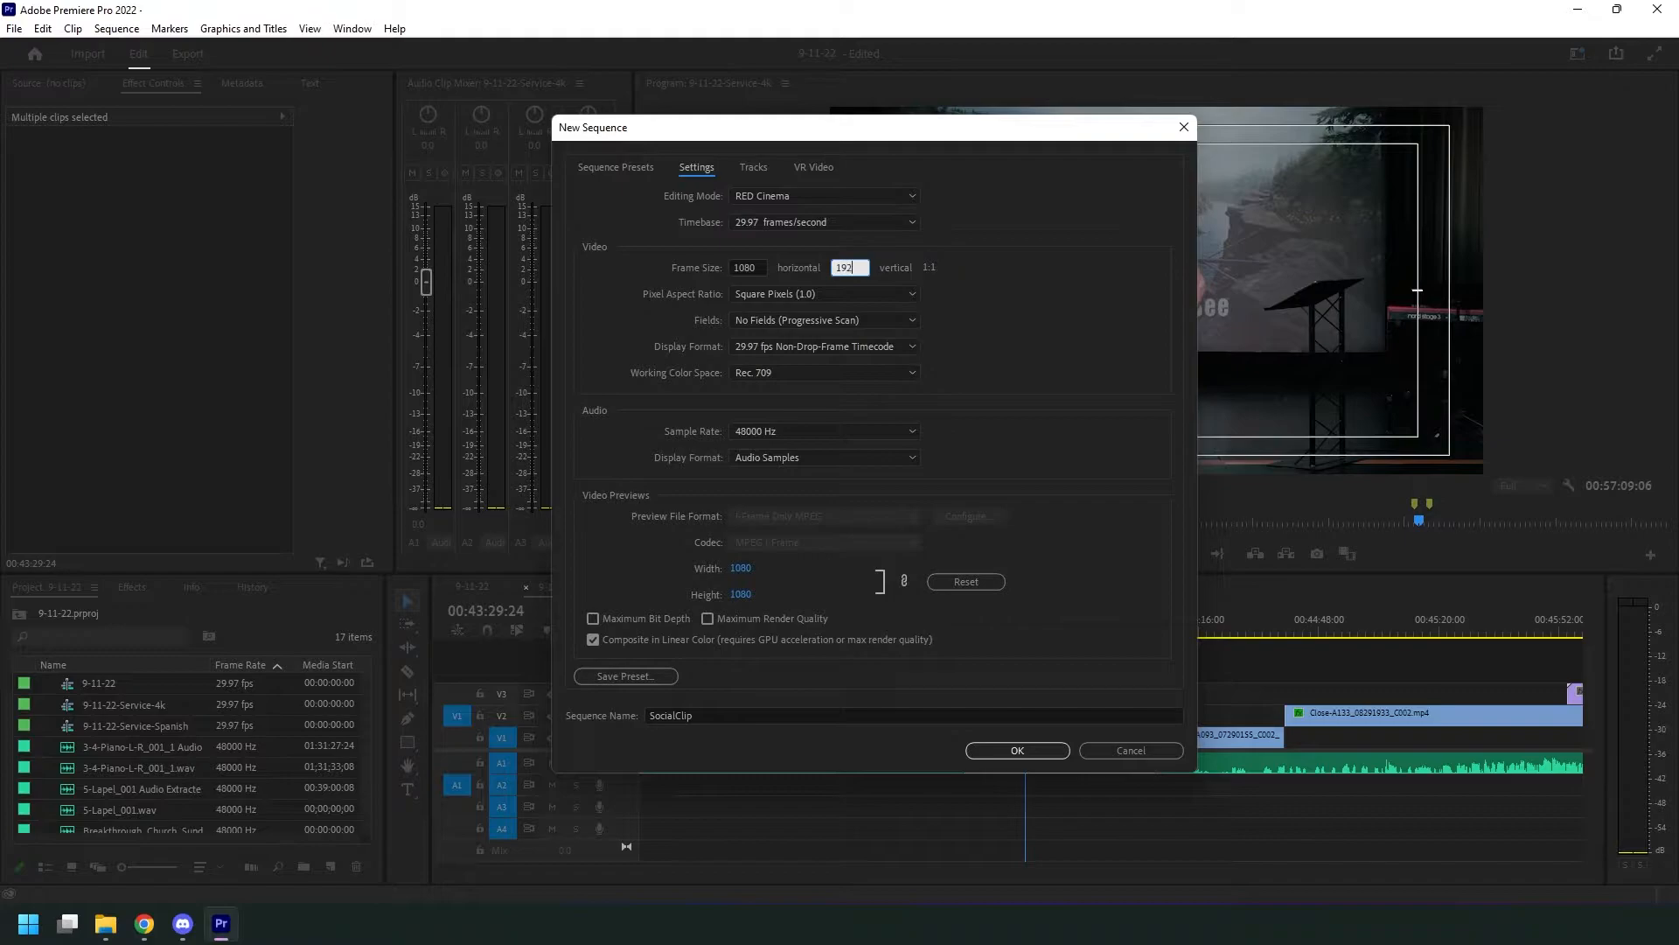
pyautogui.press('Tab')
pyautogui.click(1017, 750)
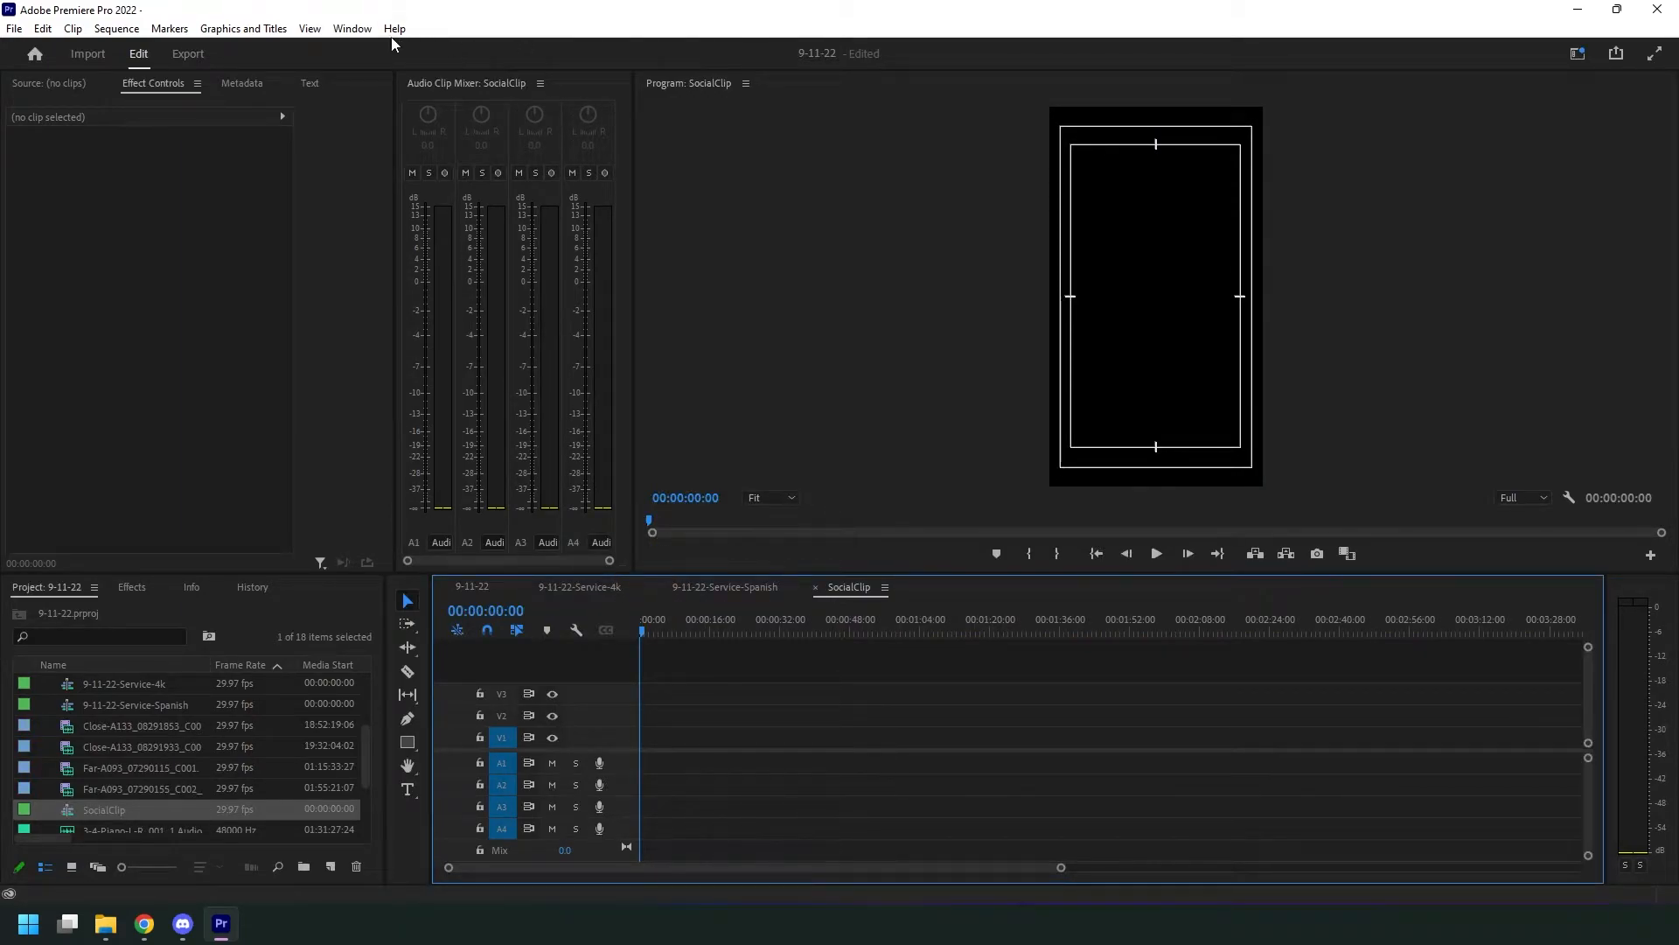
# - Paste the copied clip at the start of the SocialClip timeline and preview it at about 14 seconds
pyautogui.click(116, 28)
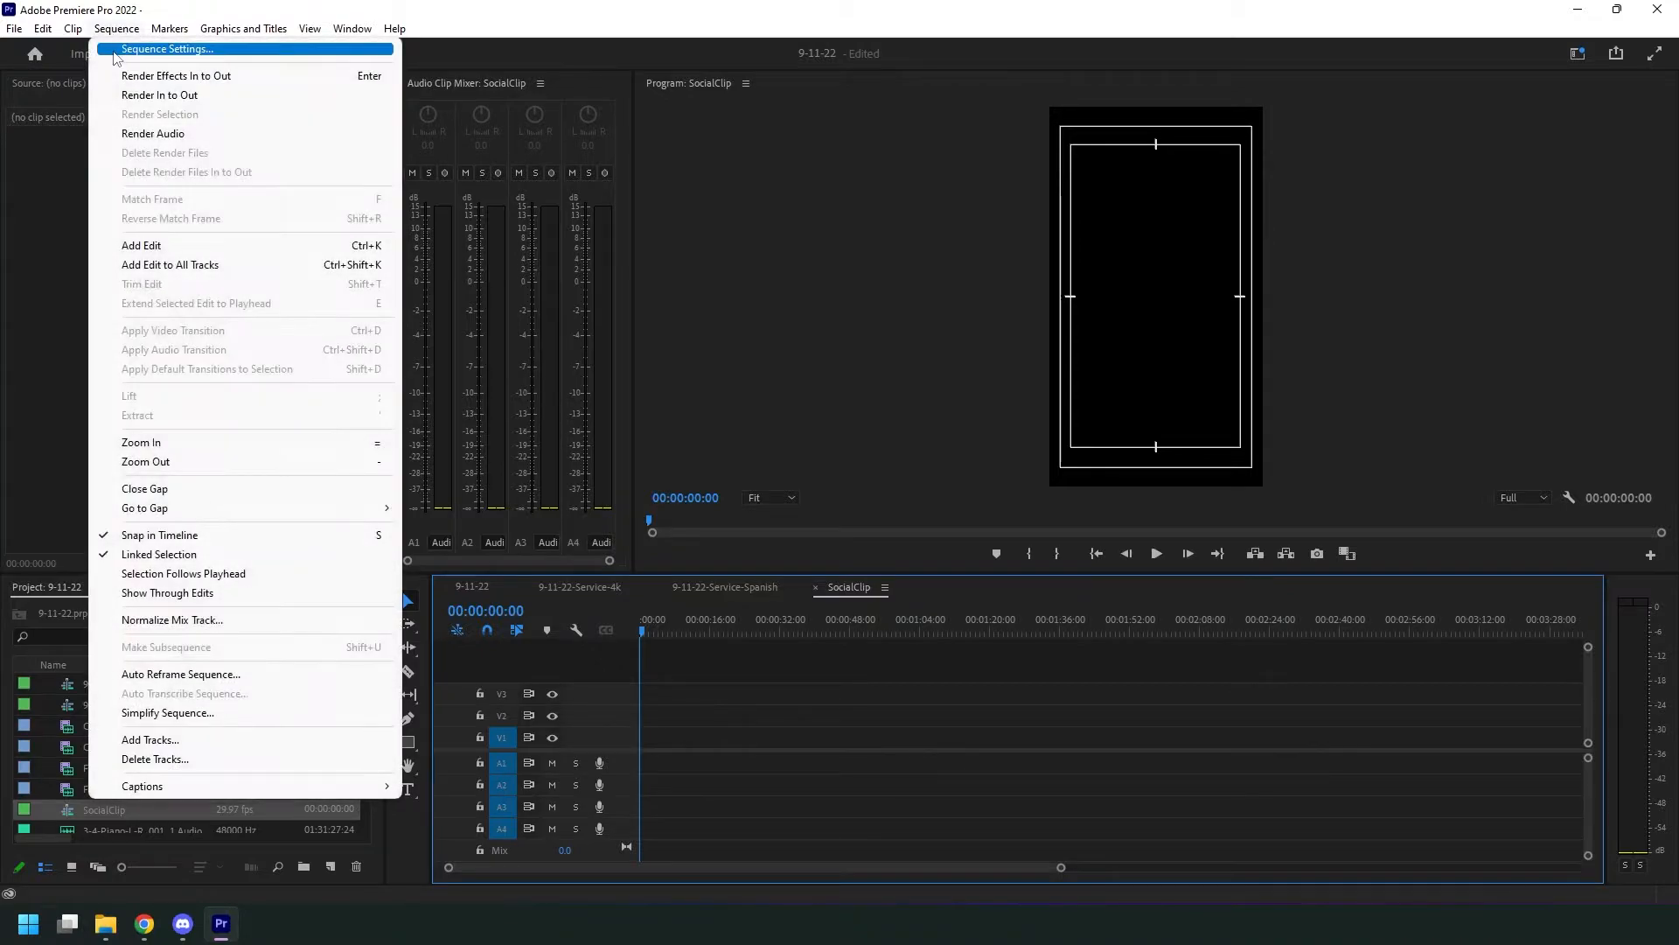
pyautogui.click(139, 49)
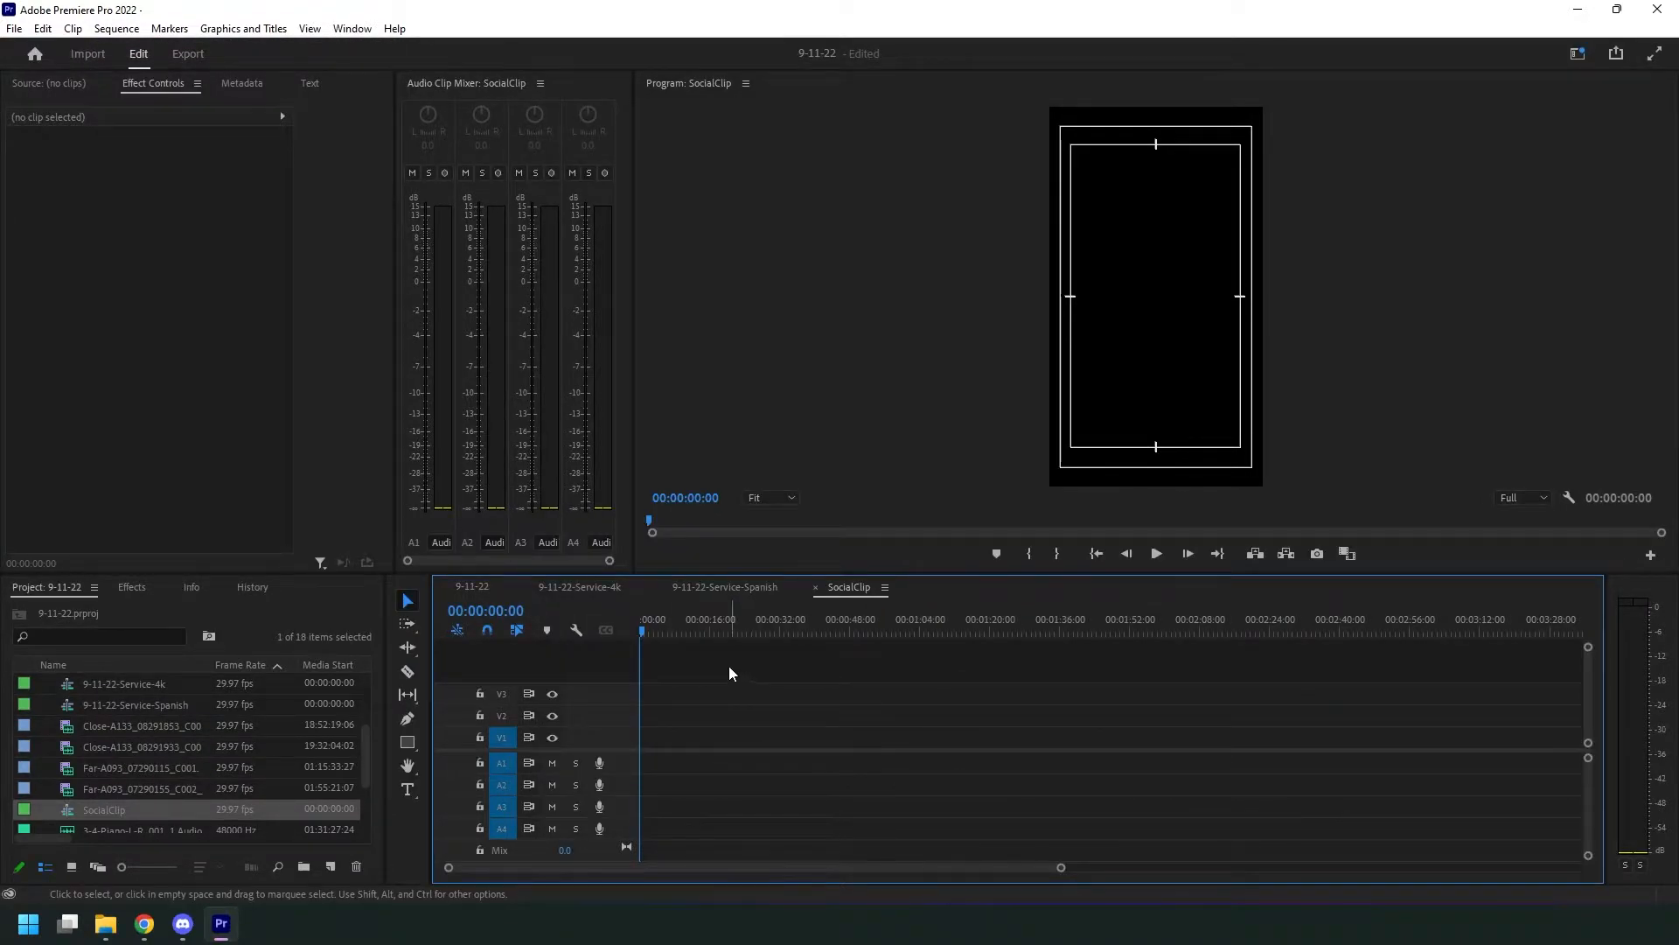
pyautogui.moveTo(662, 628); pyautogui.dragTo(624, 624)
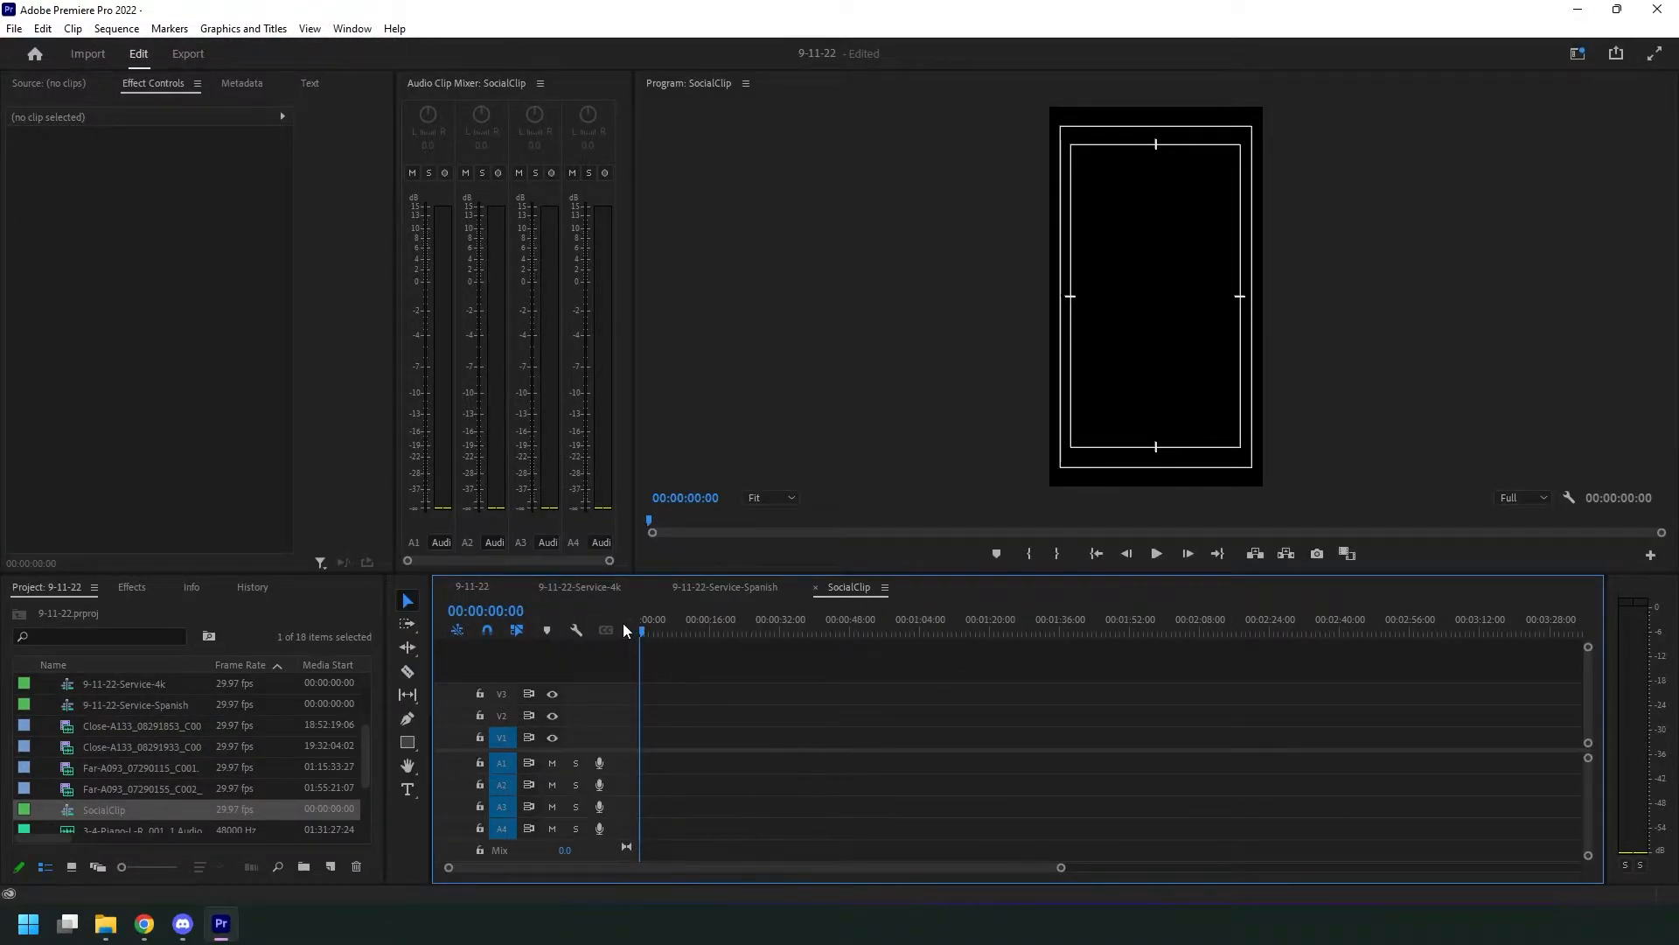
pyautogui.hotkey('ctrl', 'v')
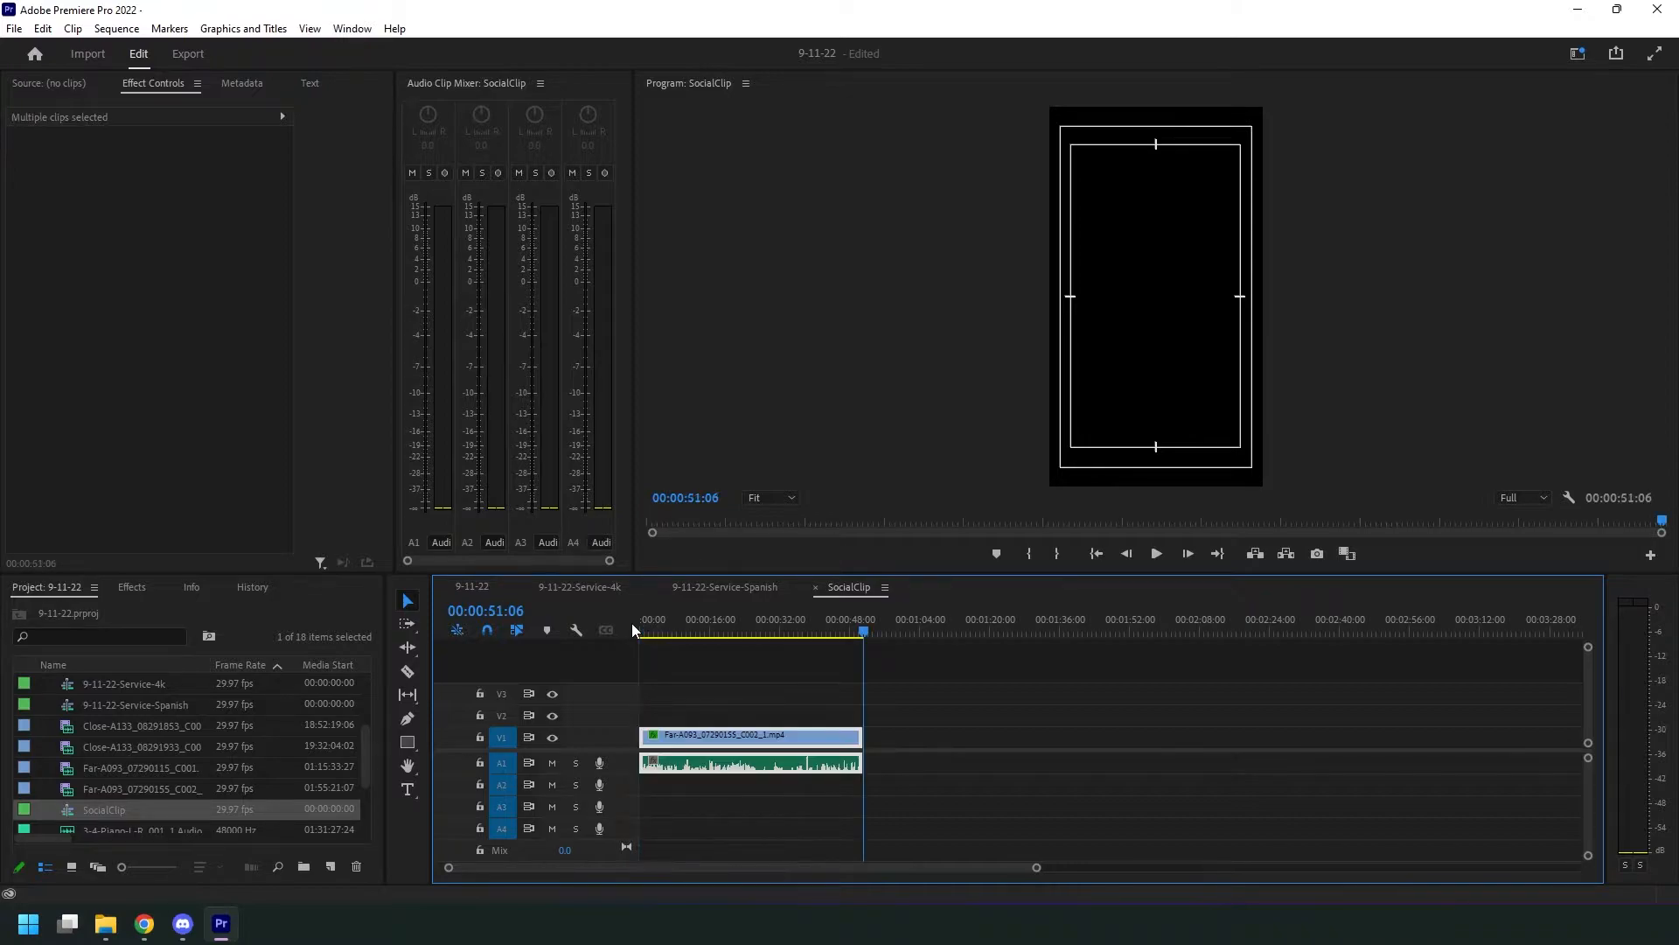
pyautogui.moveTo(650, 625); pyautogui.dragTo(702, 623)
pyautogui.click(703, 628)
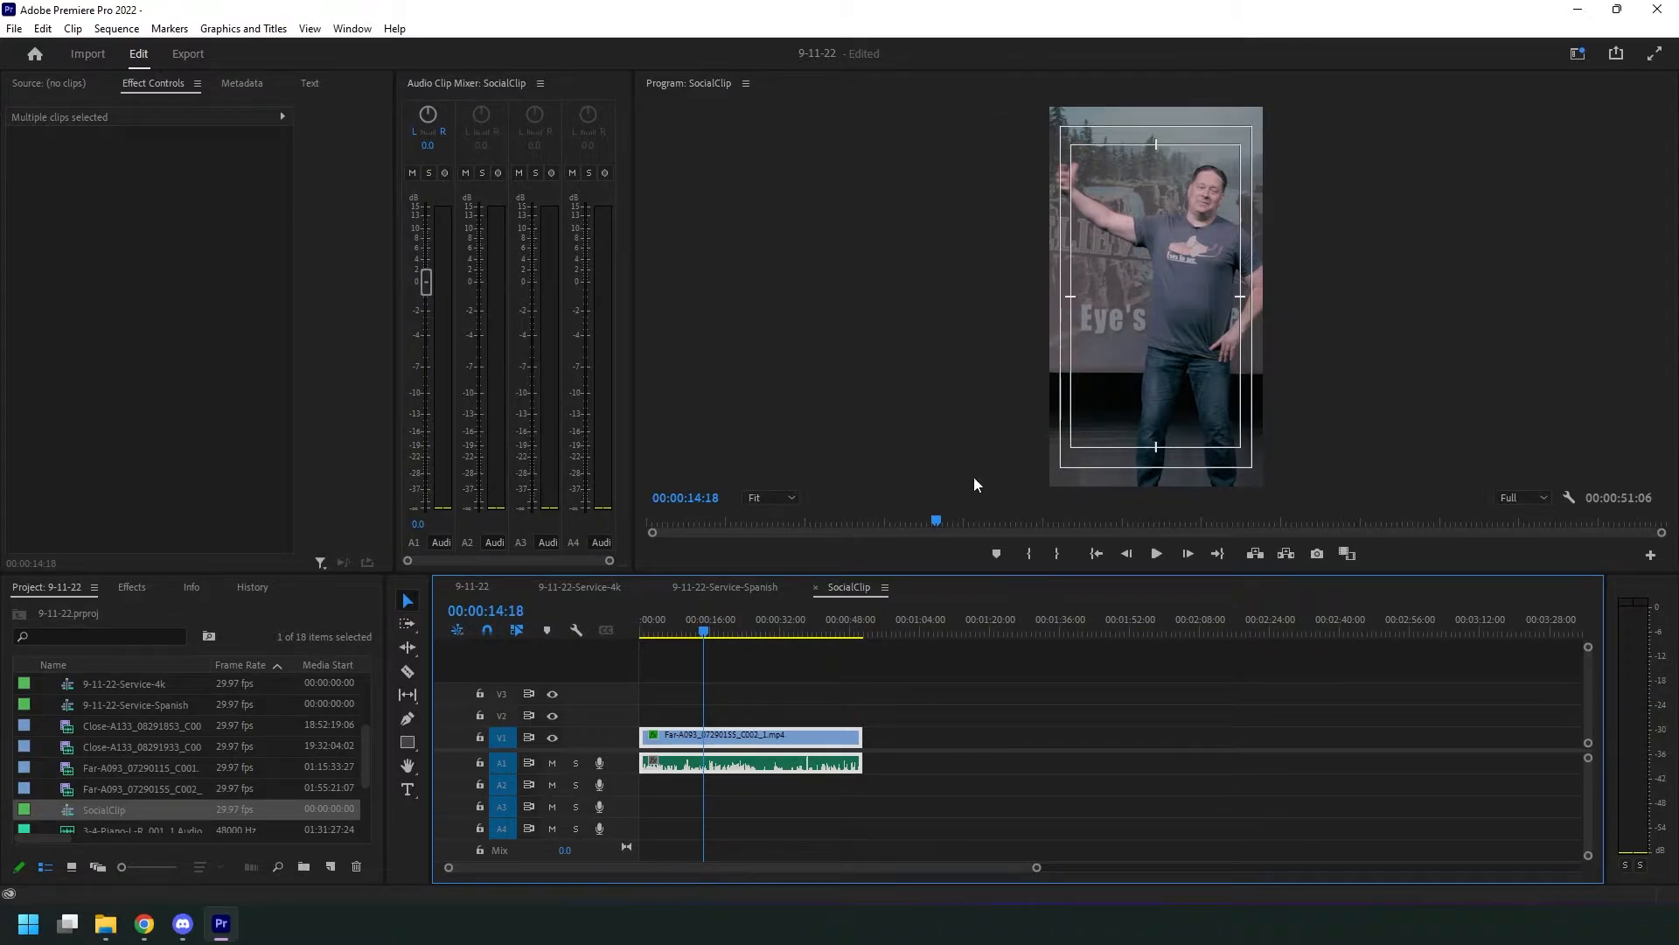
# - Duplicate only the video clip from track V1 onto track V2, directly above the original
pyautogui.click(901, 665)
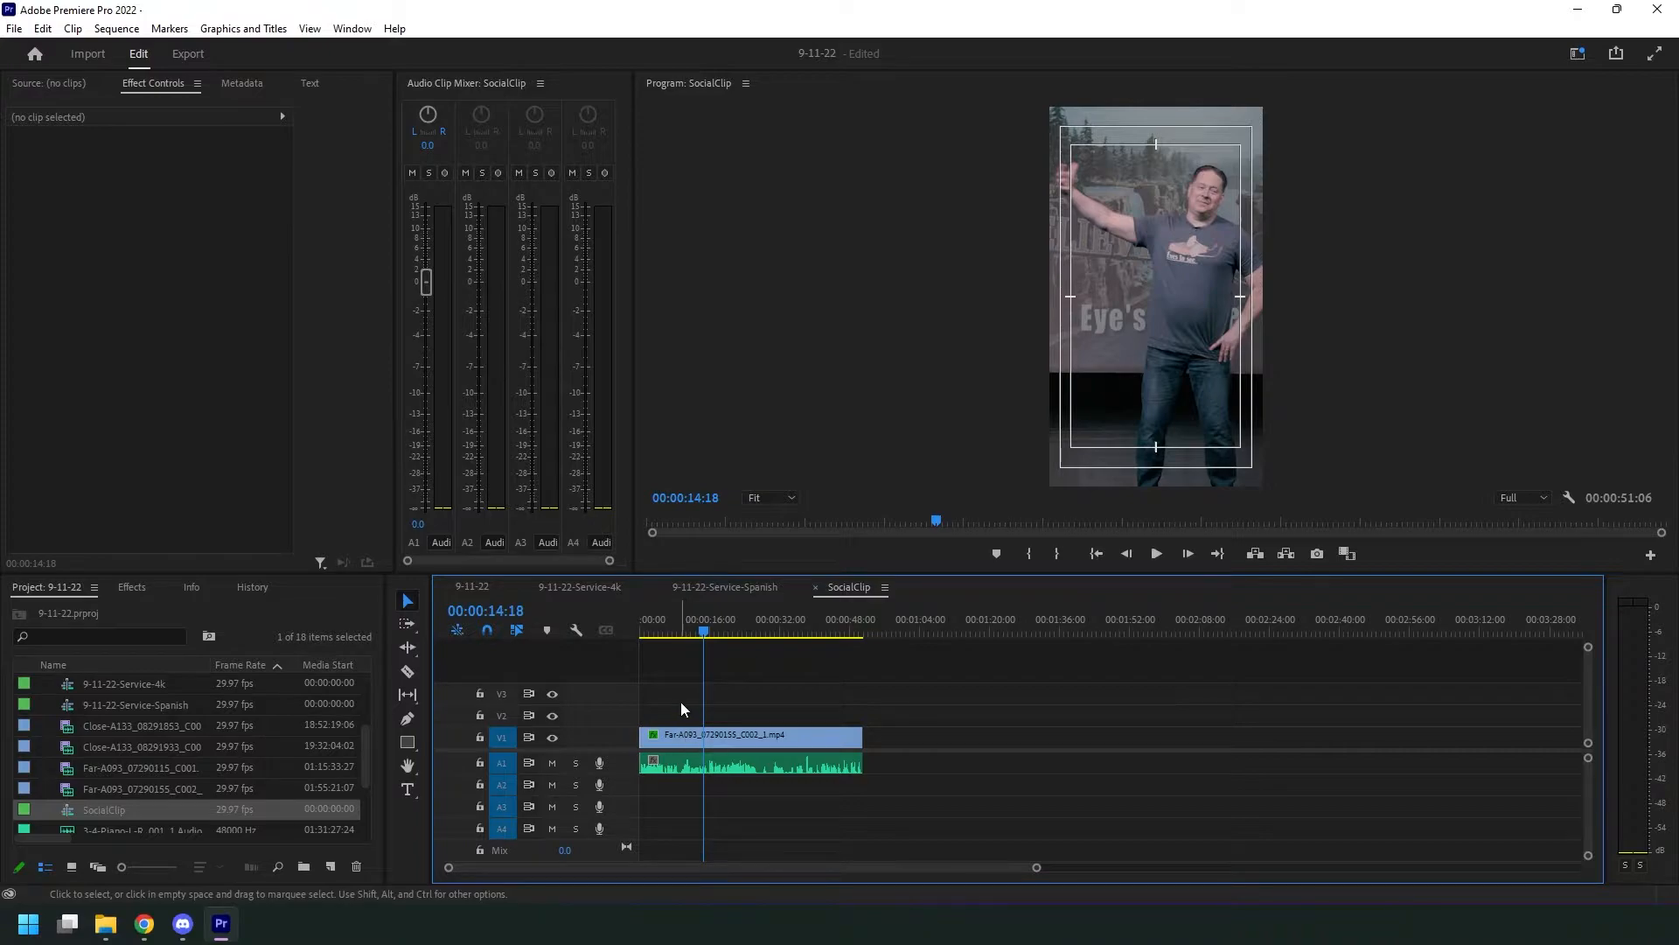
pyautogui.click(689, 740)
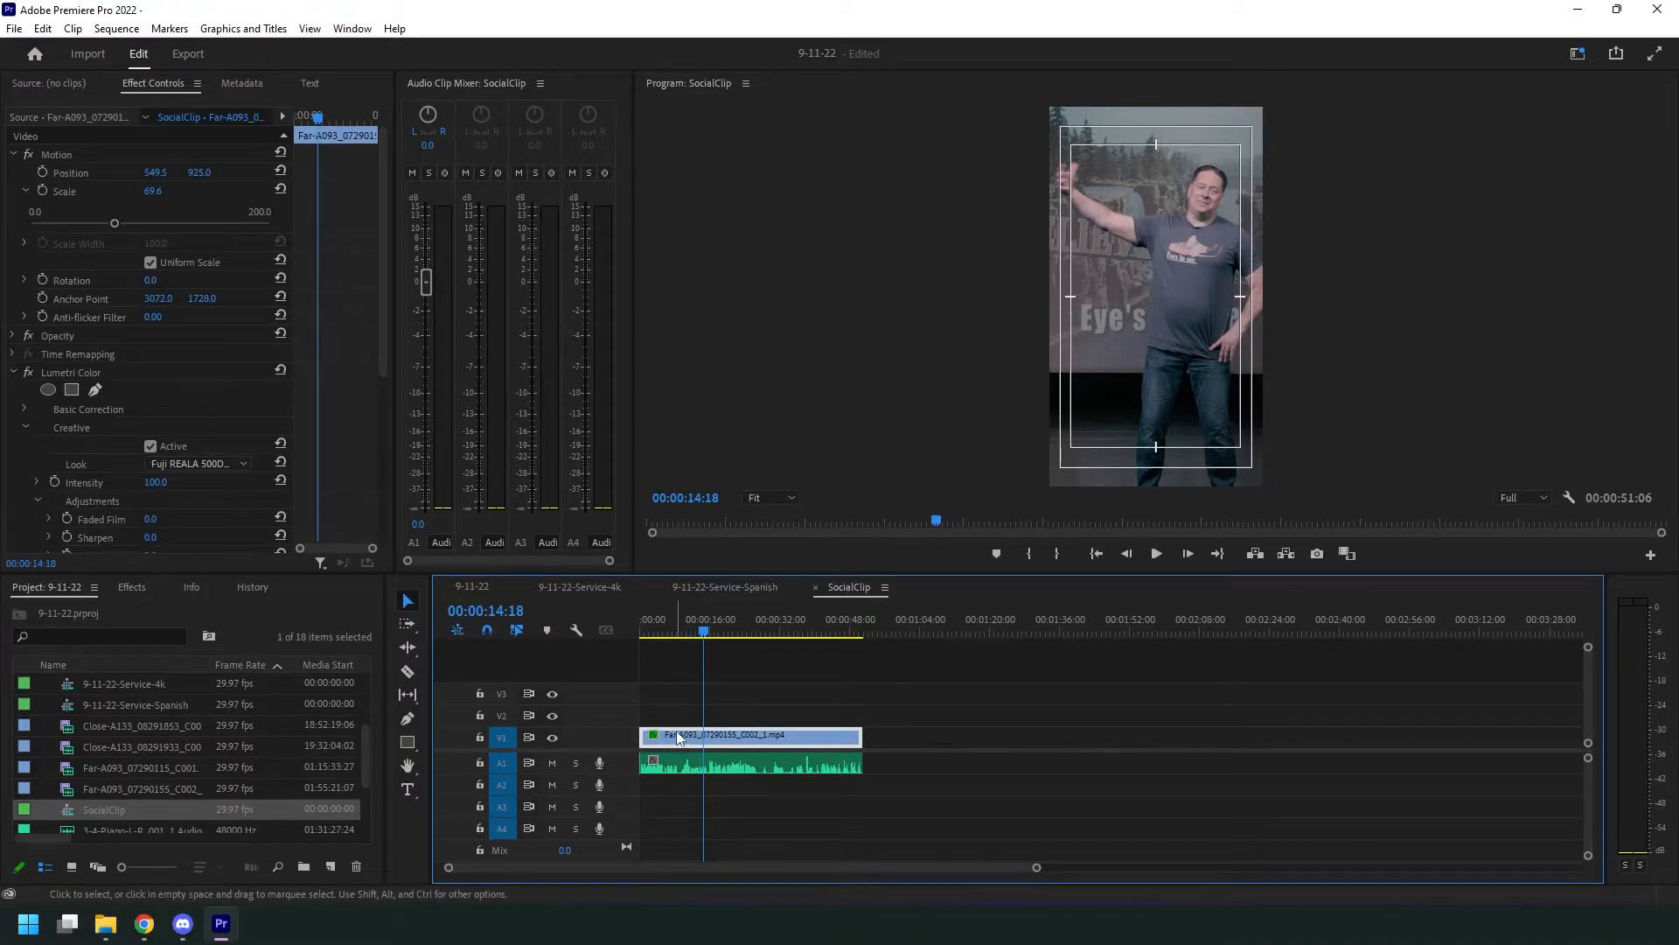
pyautogui.moveTo(679, 737); pyautogui.dragTo(687, 722)
pyautogui.click(686, 691)
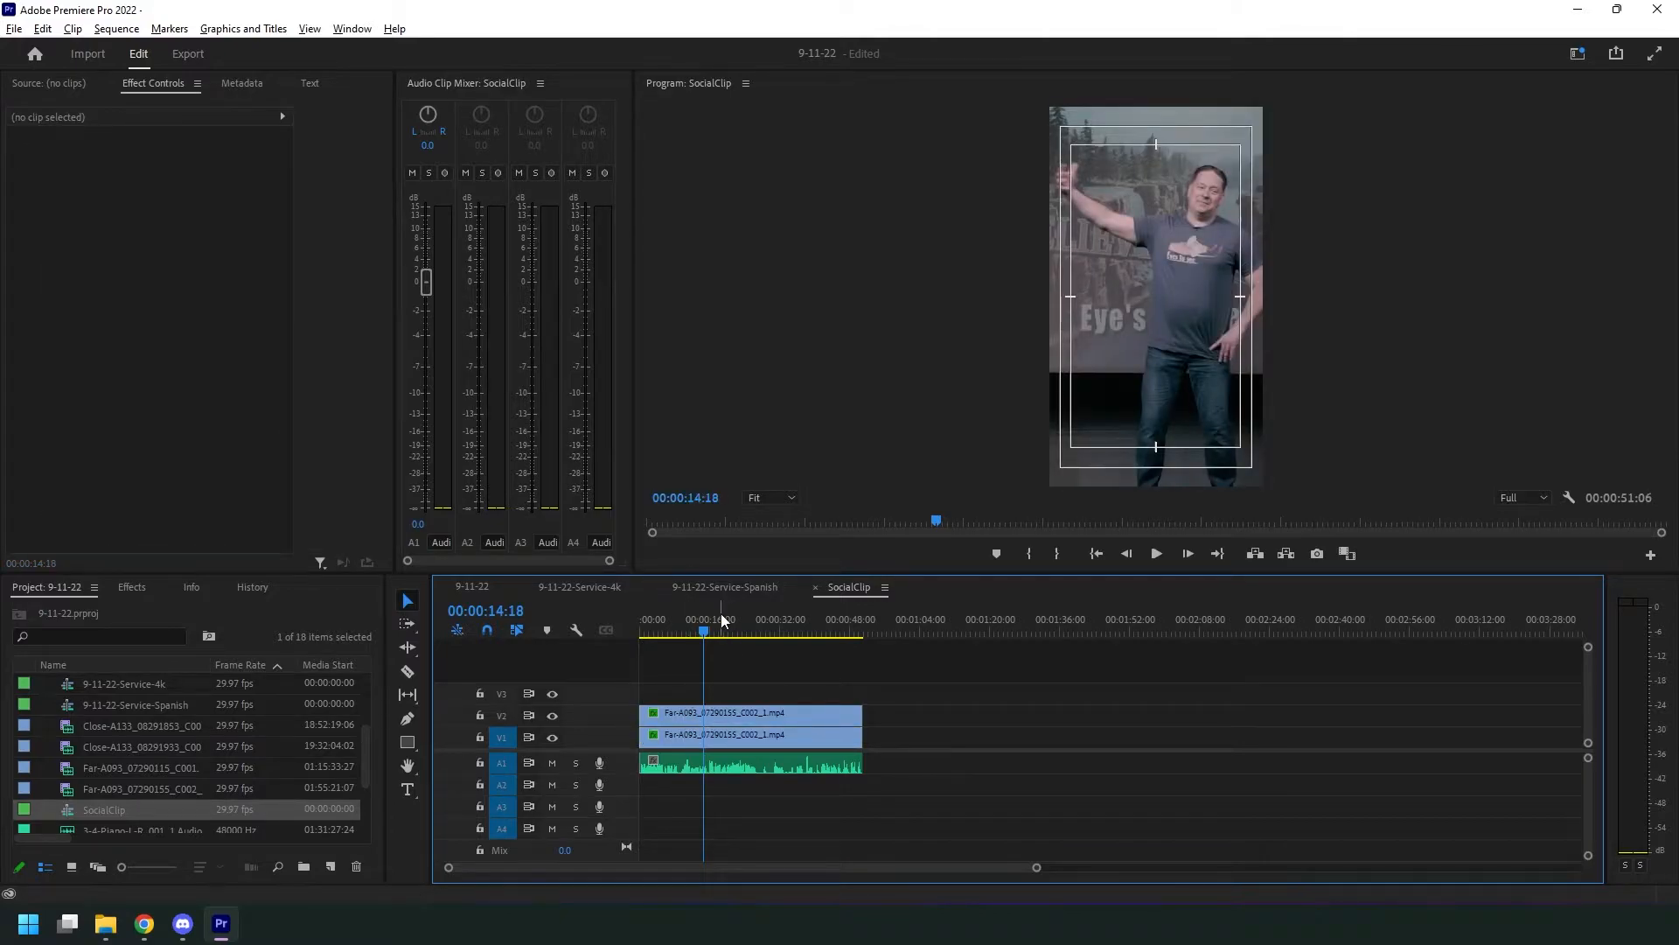
# - Scale the V2 copy of the clip down to 50.5 and check its framing at about 14 seconds
pyautogui.click(719, 617)
pyautogui.click(710, 712)
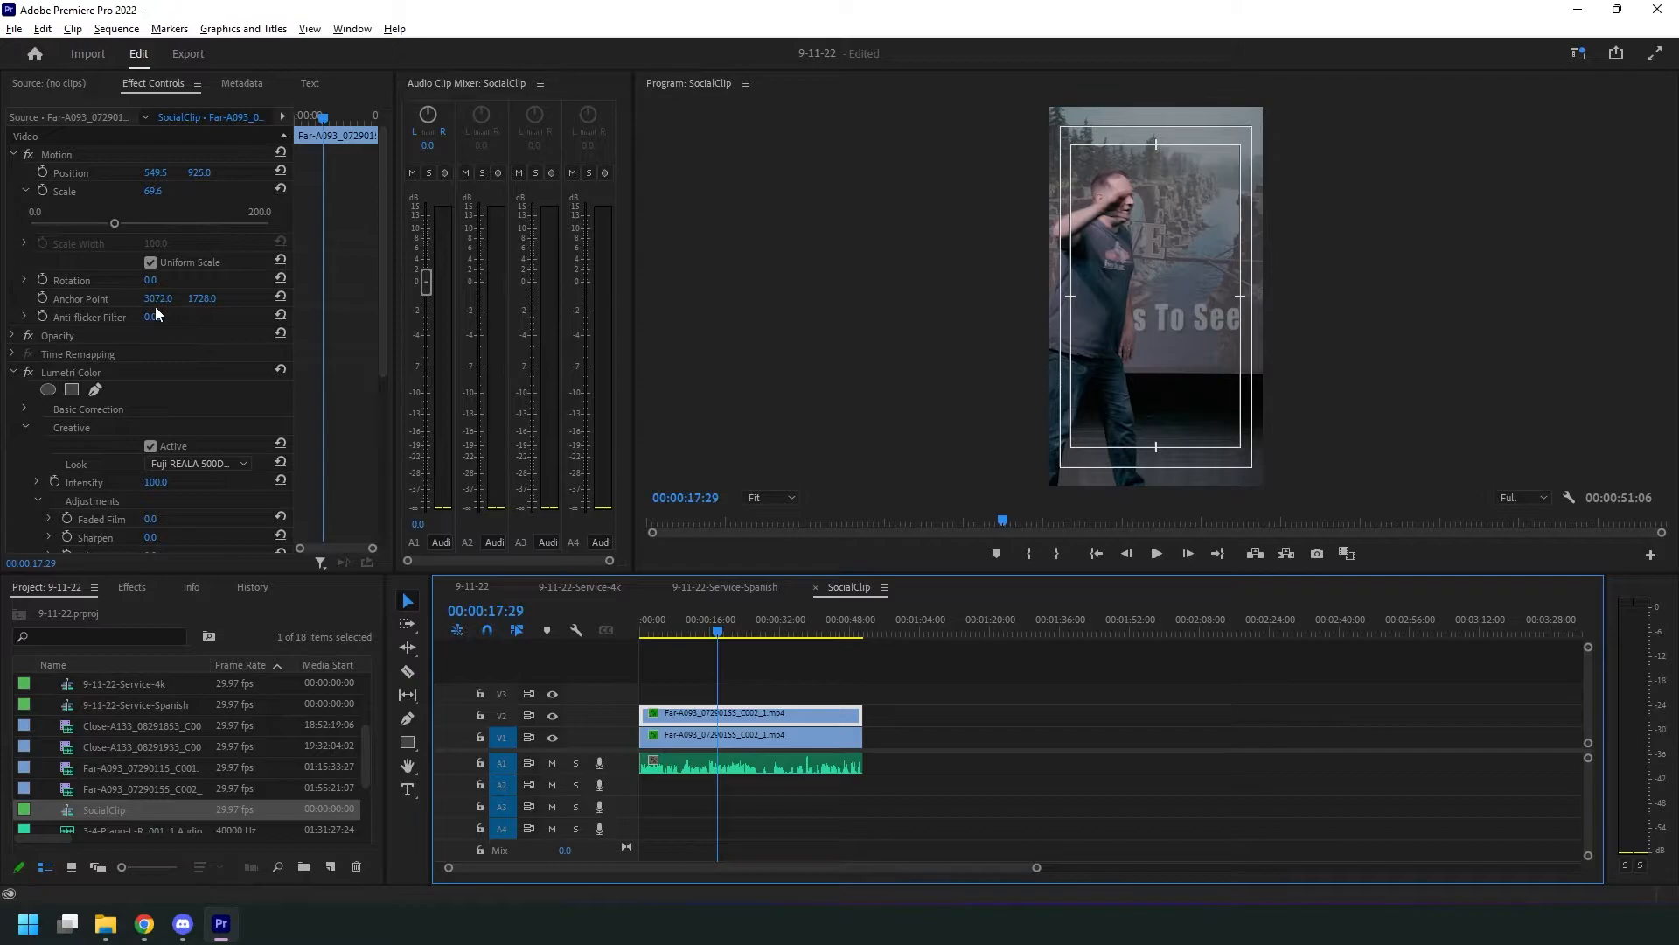
pyautogui.moveTo(117, 219); pyautogui.dragTo(56, 256)
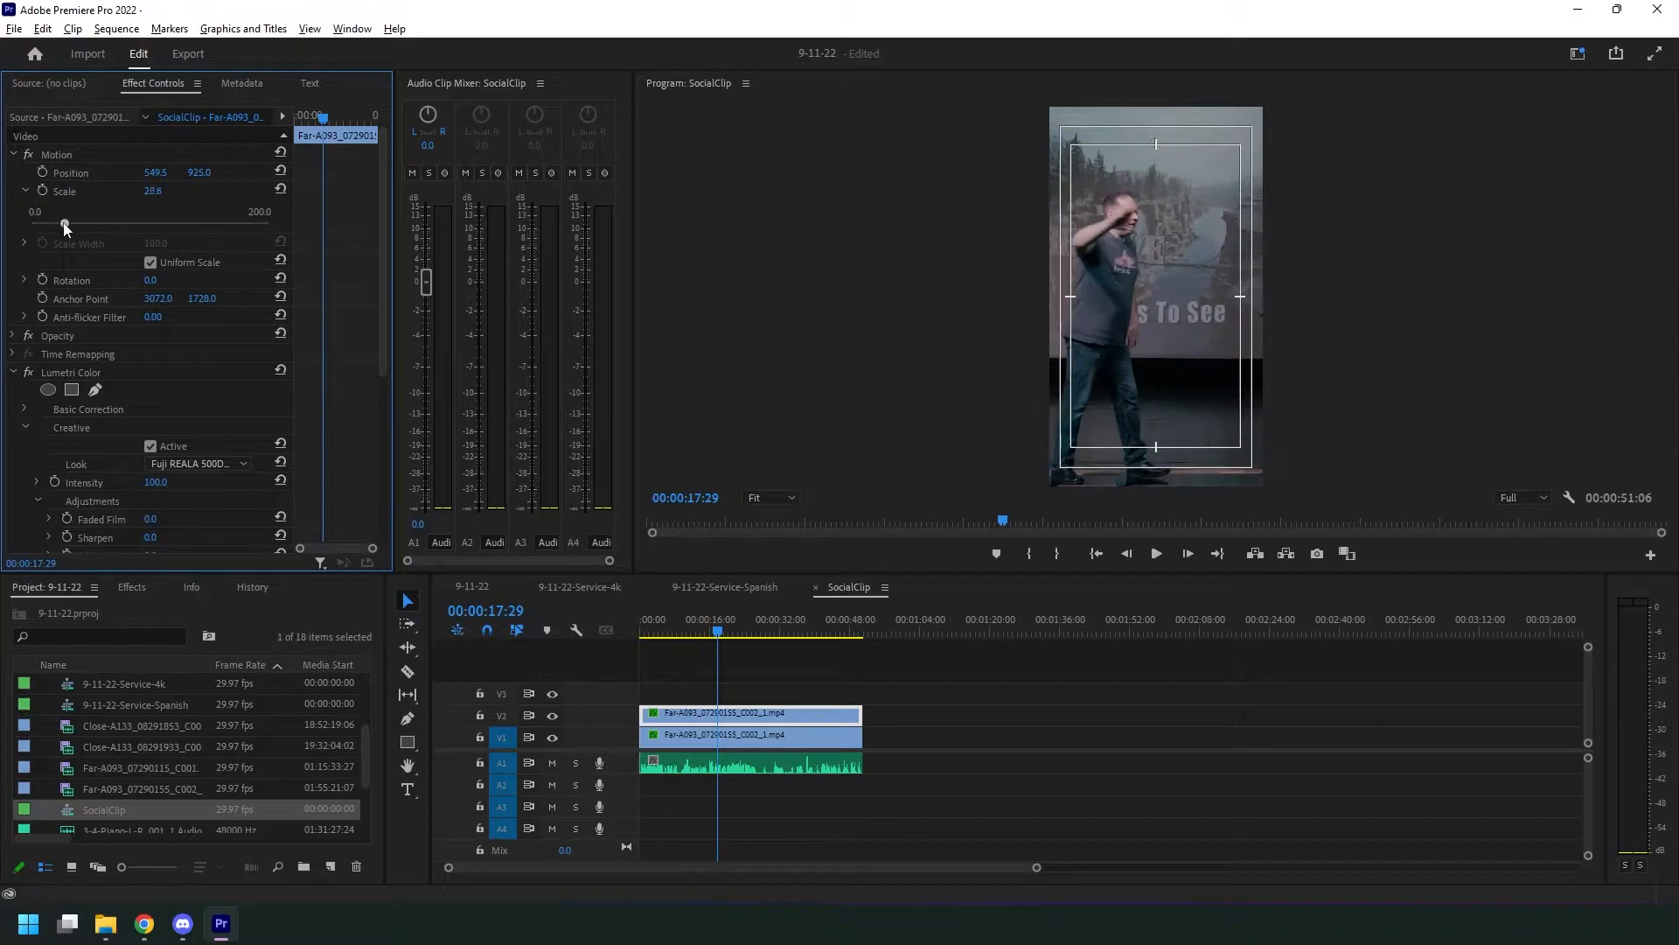
pyautogui.moveTo(63, 225)
pyautogui.mouseDown()
pyautogui.moveTo(121, 228)
pyautogui.moveTo(91, 230)
pyautogui.mouseUp()
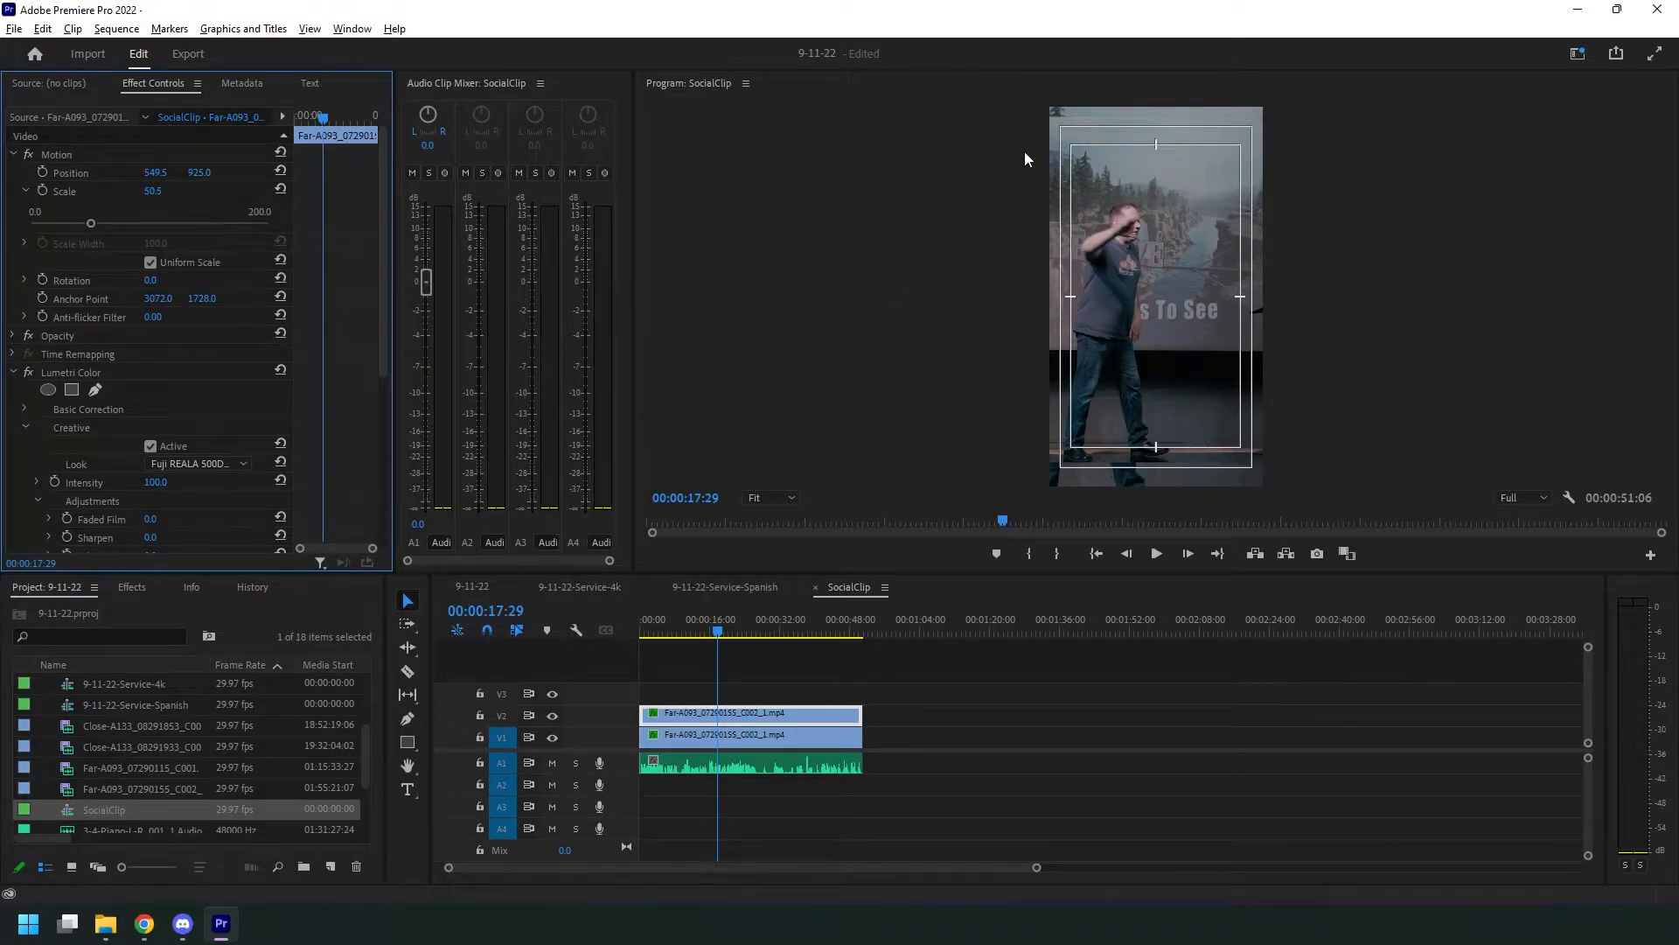
pyautogui.click(732, 634)
pyautogui.moveTo(733, 638); pyautogui.dragTo(705, 632)
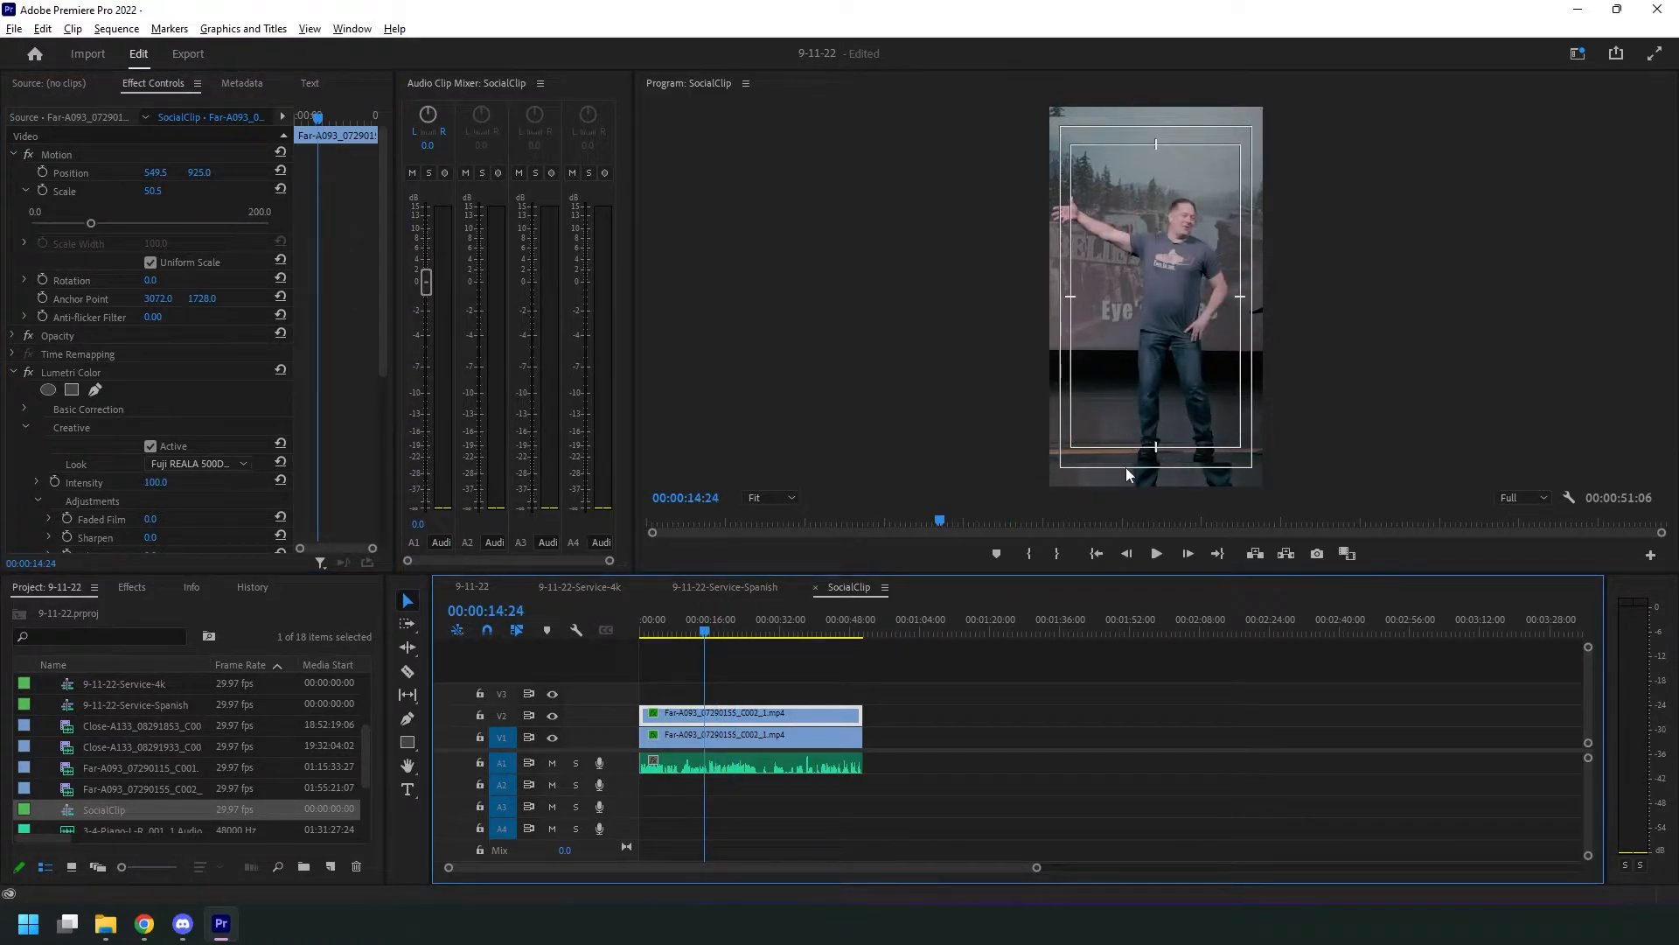
# - Find the Gaussian Blur video effect and apply it to the lower clip on track V1
pyautogui.click(710, 735)
pyautogui.click(133, 588)
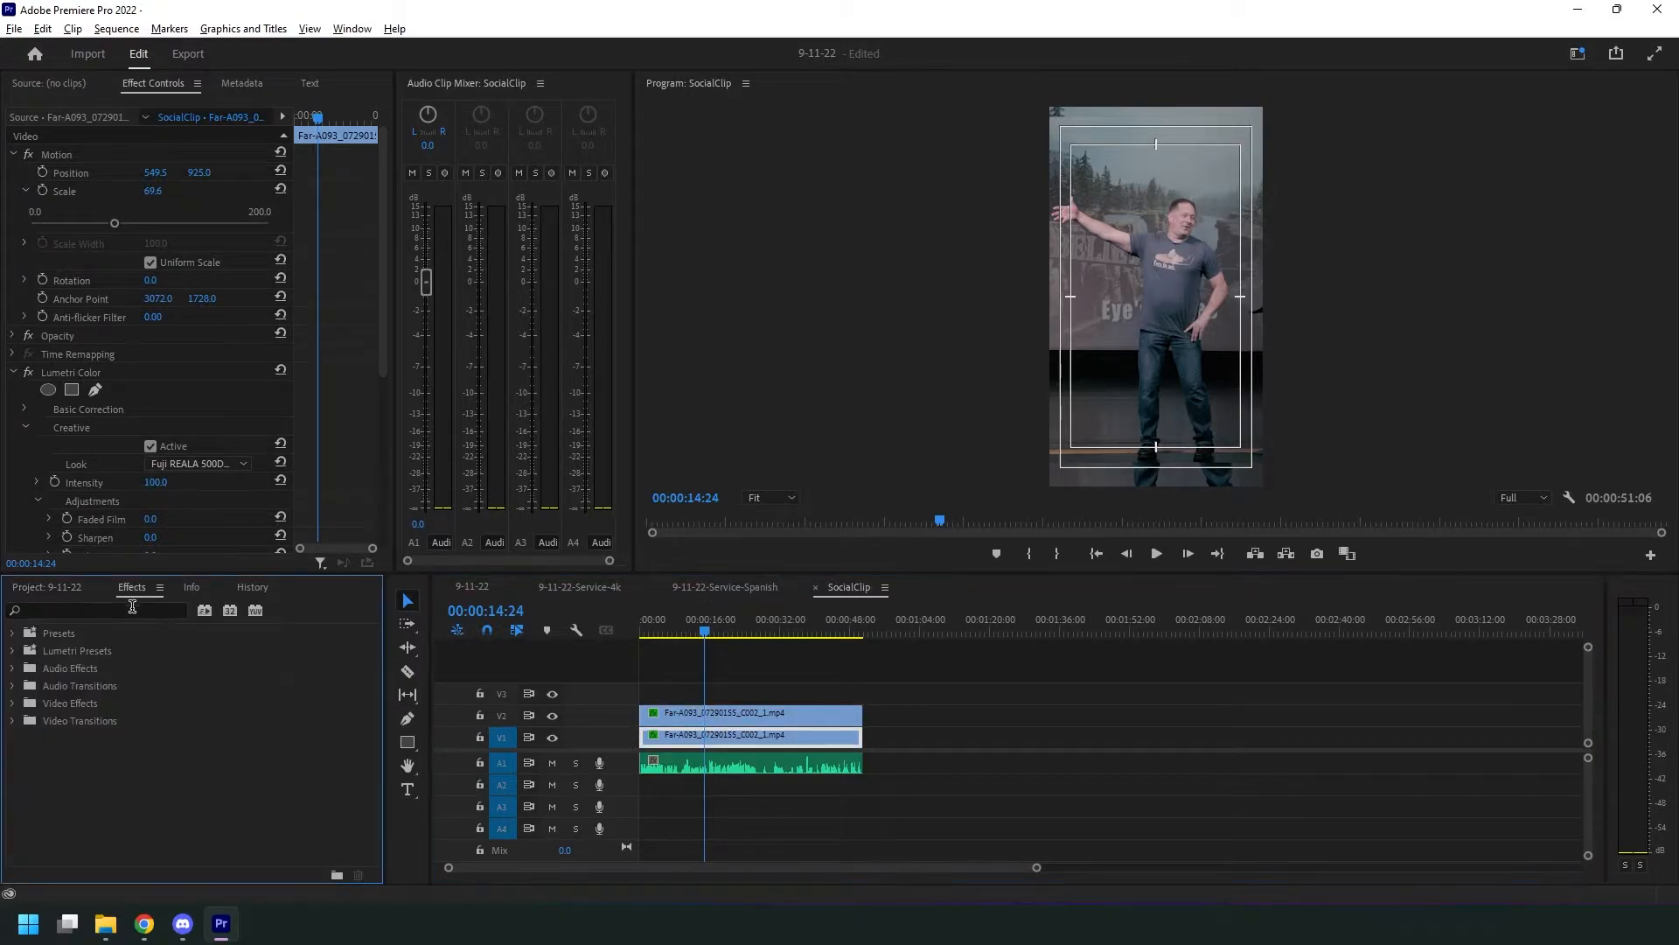
pyautogui.click(130, 610)
pyautogui.write('blu')
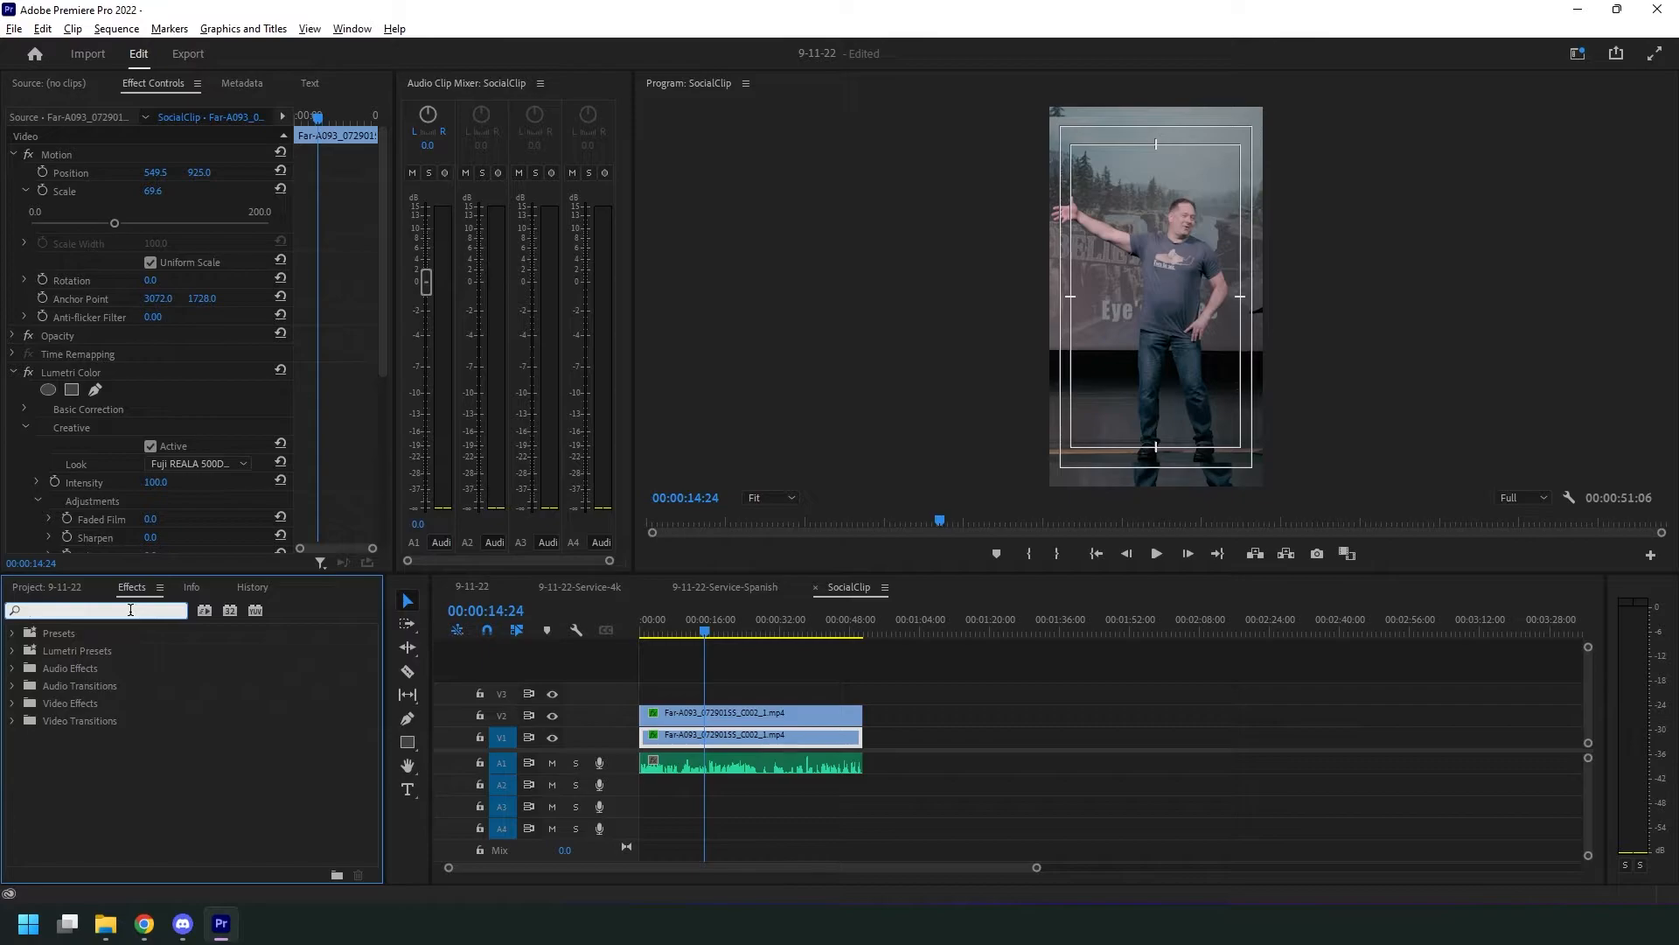
pyautogui.write('r')
pyautogui.scroll(-3, 116, 711)
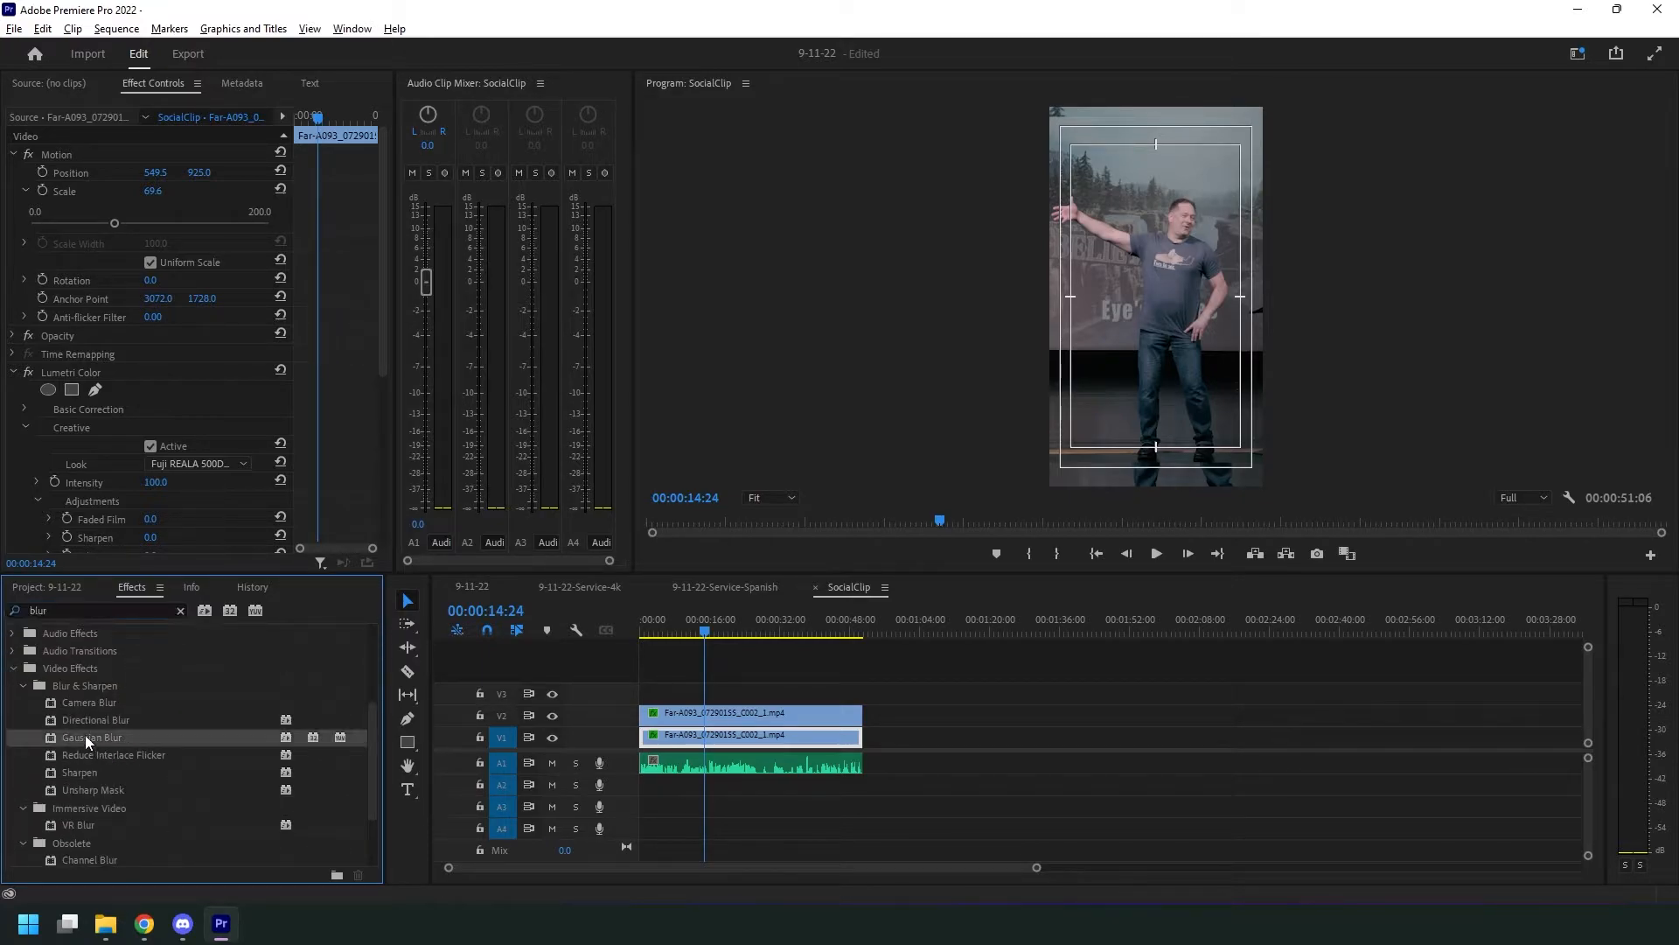
pyautogui.moveTo(86, 735); pyautogui.dragTo(13, 377)
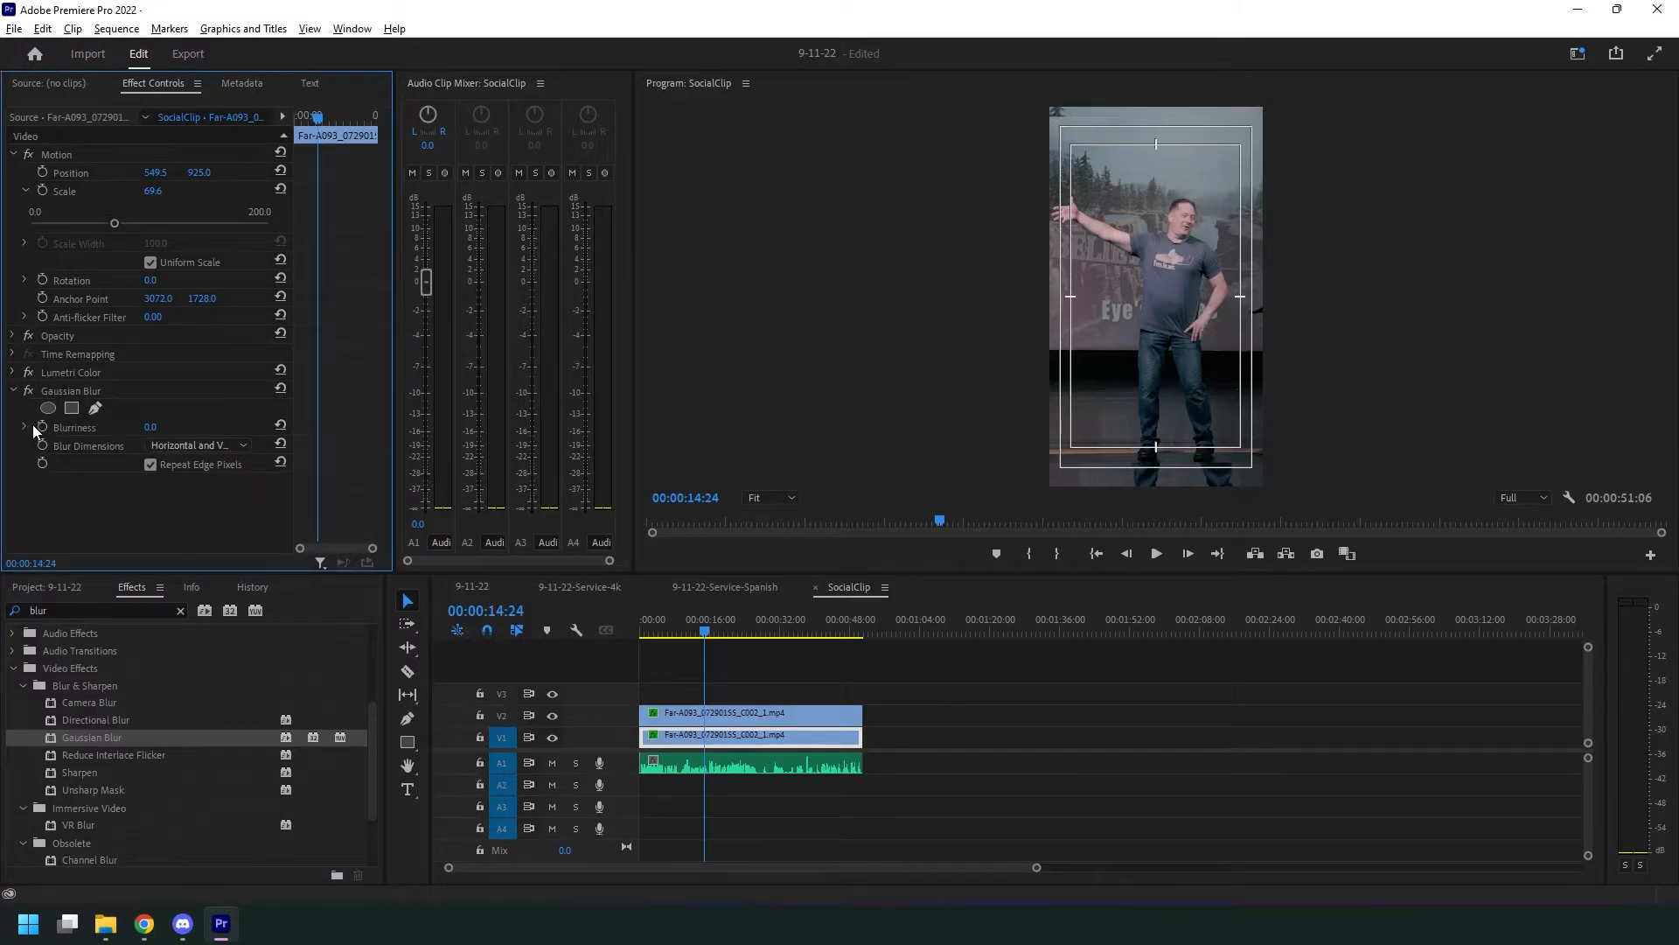
# - Set the Gaussian Blur's blurriness to 70 on the V1 clip
pyautogui.click(151, 426)
pyautogui.write('70')
pyautogui.press('Return')
# - Compare the picture with the blurred V1 background hidden and shown, and preview other moments of the clip
pyautogui.moveTo(766, 642)
pyautogui.mouseDown()
pyautogui.moveTo(684, 626)
pyautogui.moveTo(749, 629)
pyautogui.mouseUp()
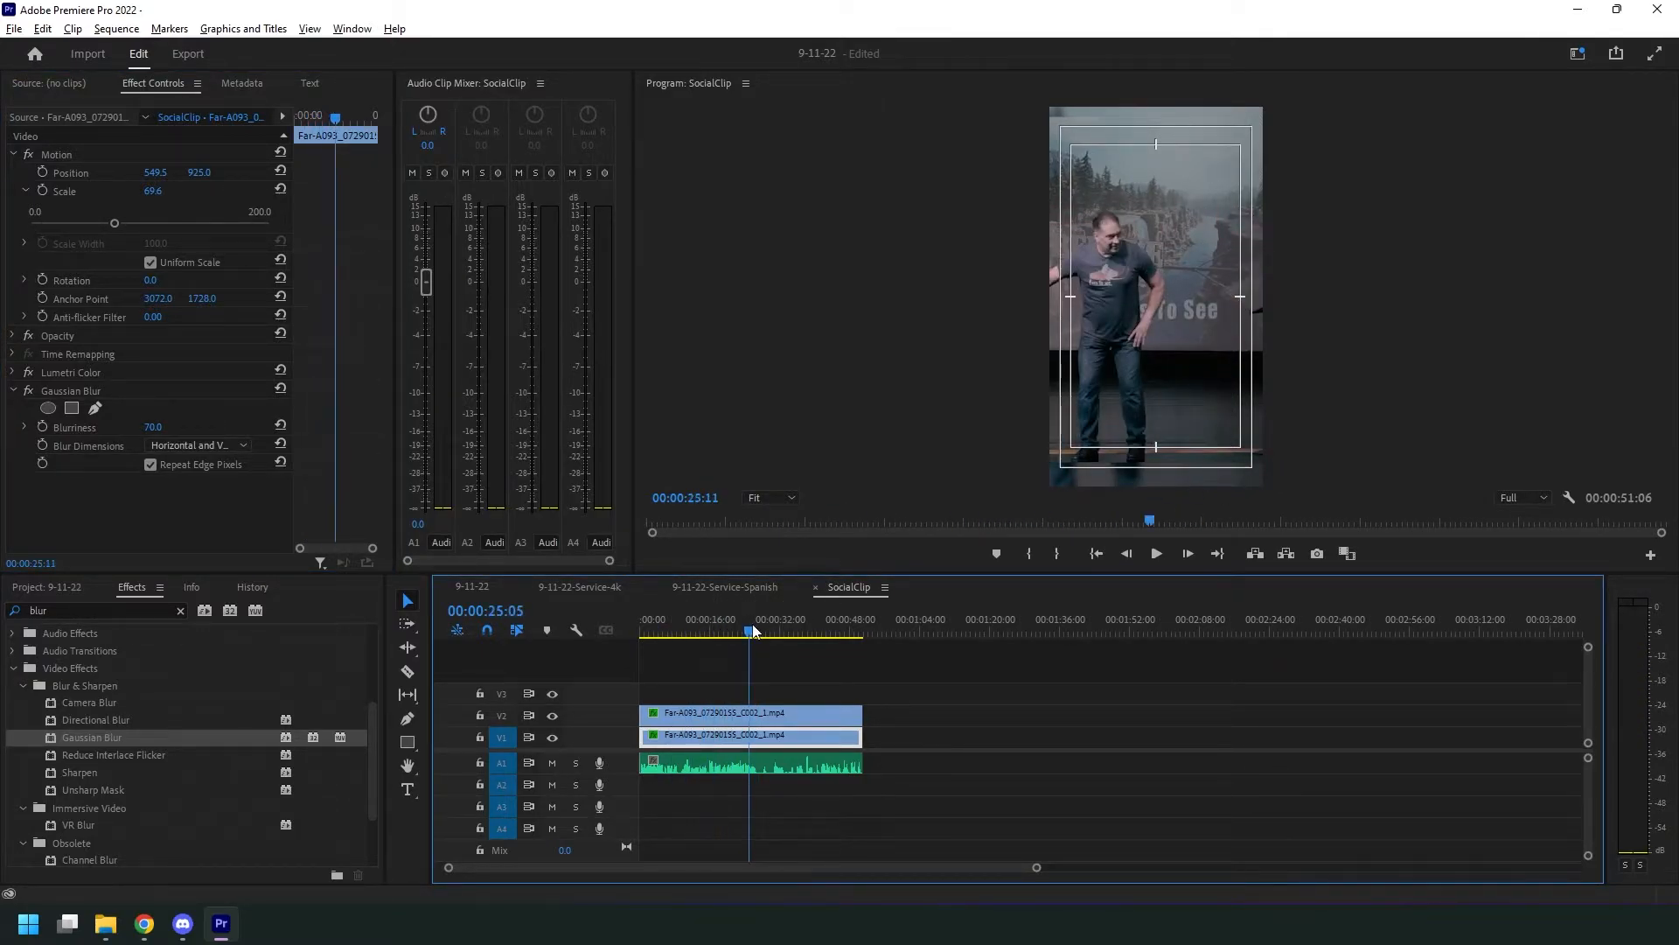
pyautogui.click(551, 738)
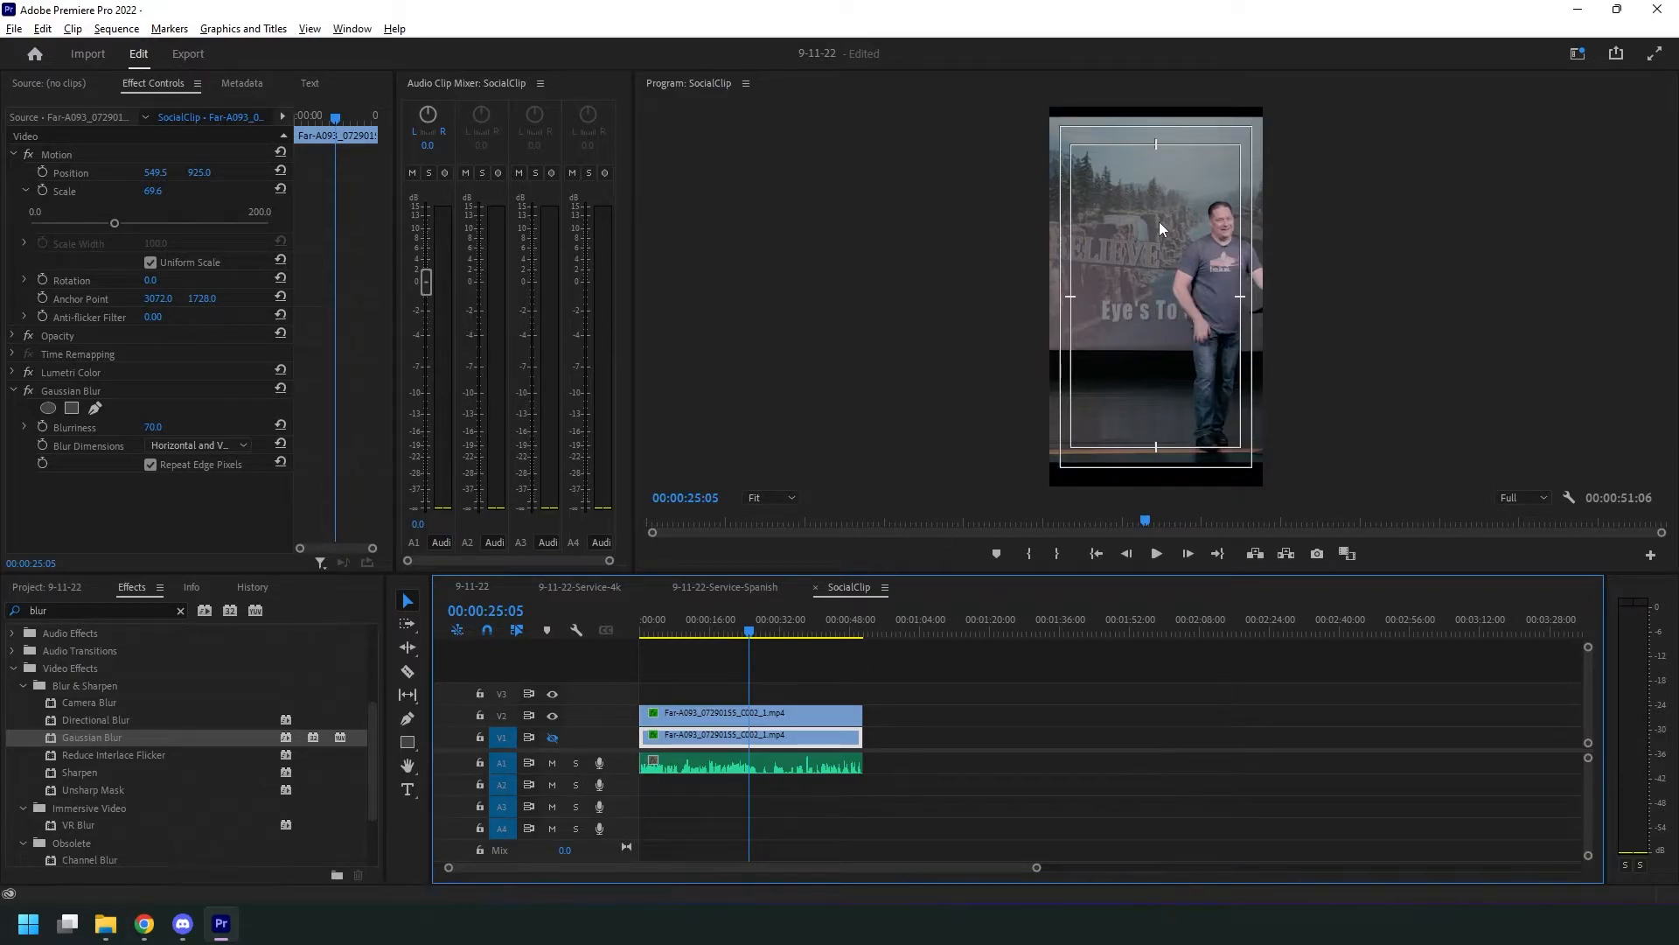
pyautogui.click(552, 739)
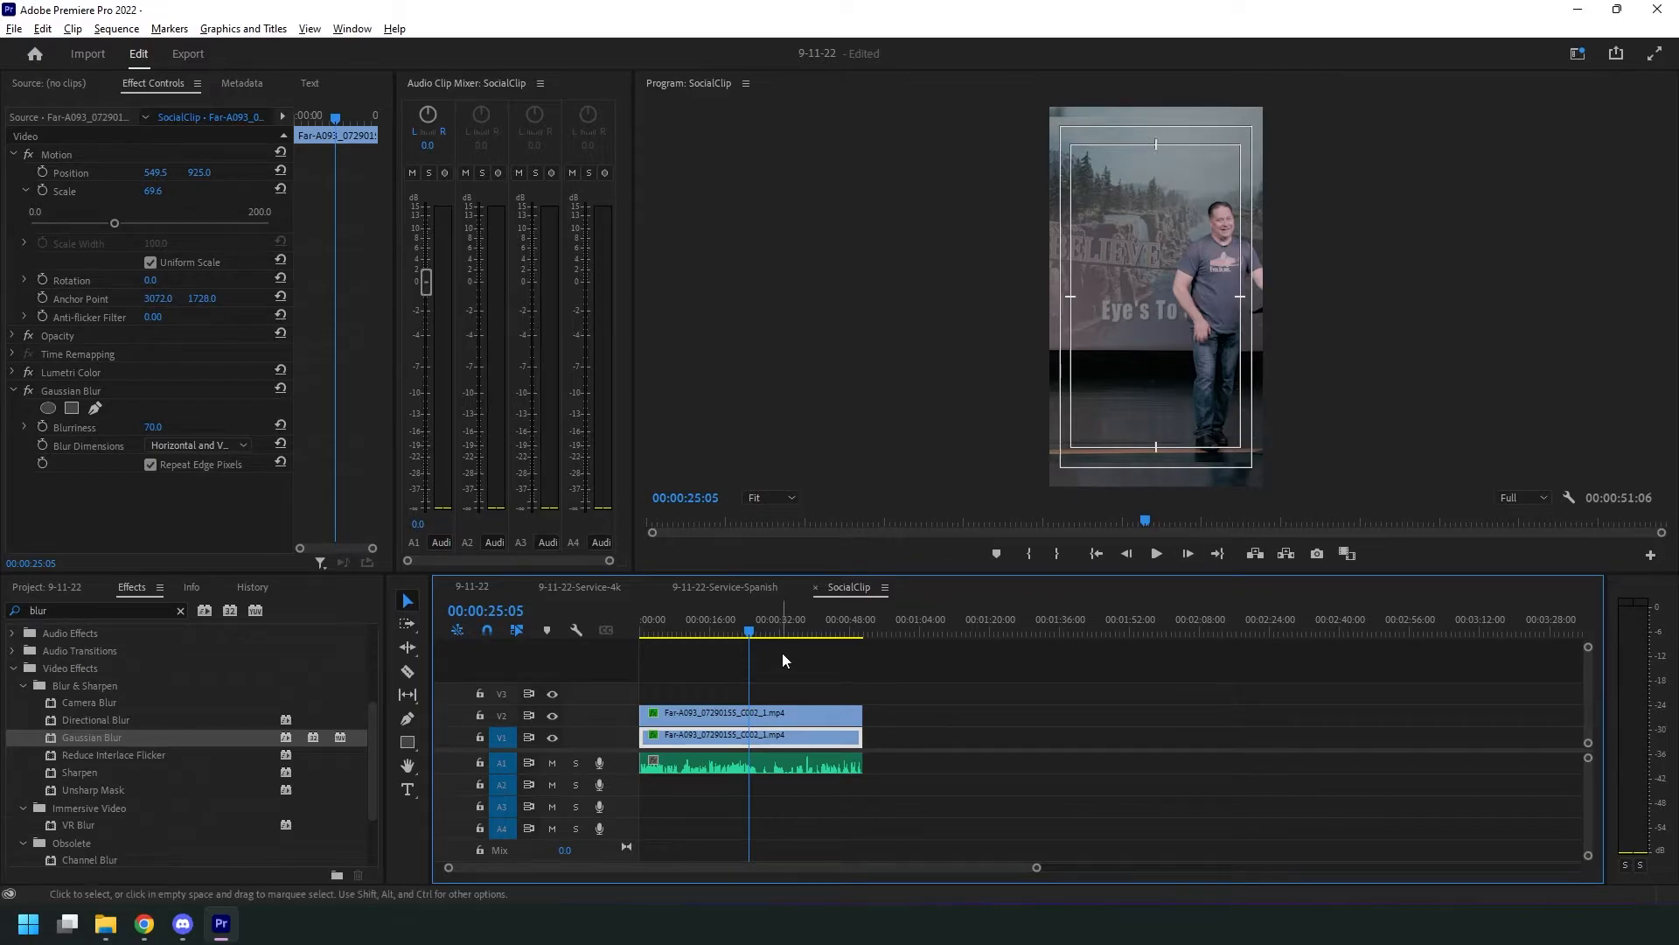
pyautogui.moveTo(739, 631)
pyautogui.mouseDown()
pyautogui.moveTo(782, 616)
pyautogui.moveTo(711, 616)
pyautogui.mouseUp()
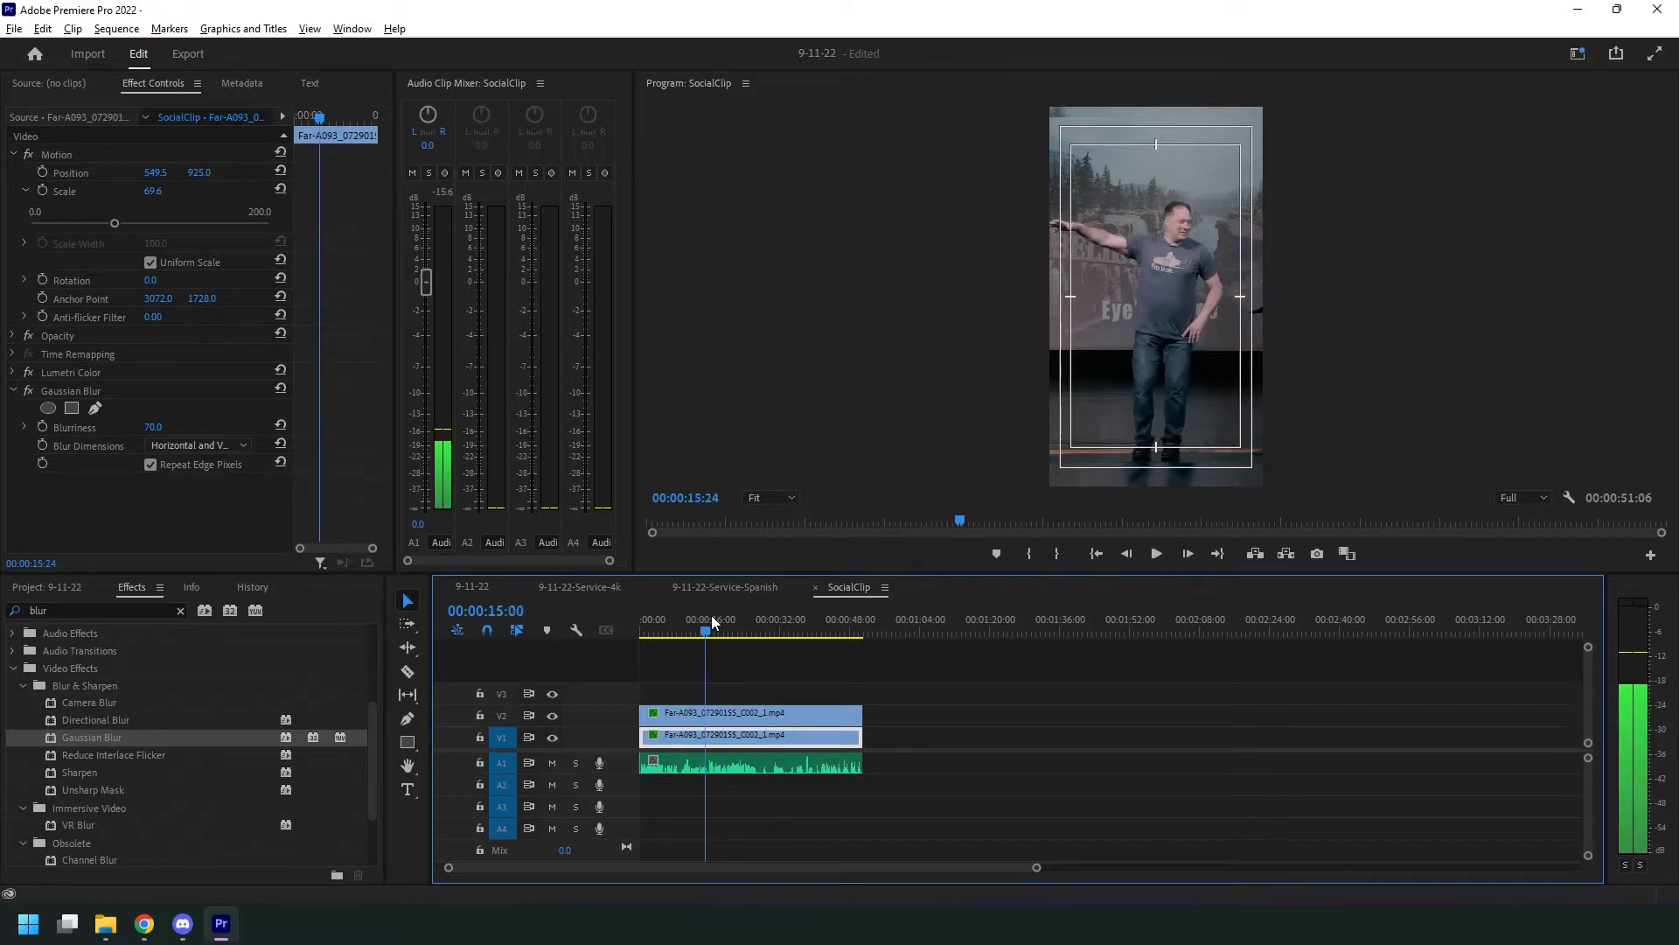
# - Add a new text layer at 00:00:15:24 and move it to about 221, 1705, centred near the bottom of the frame
pyautogui.click(729, 665)
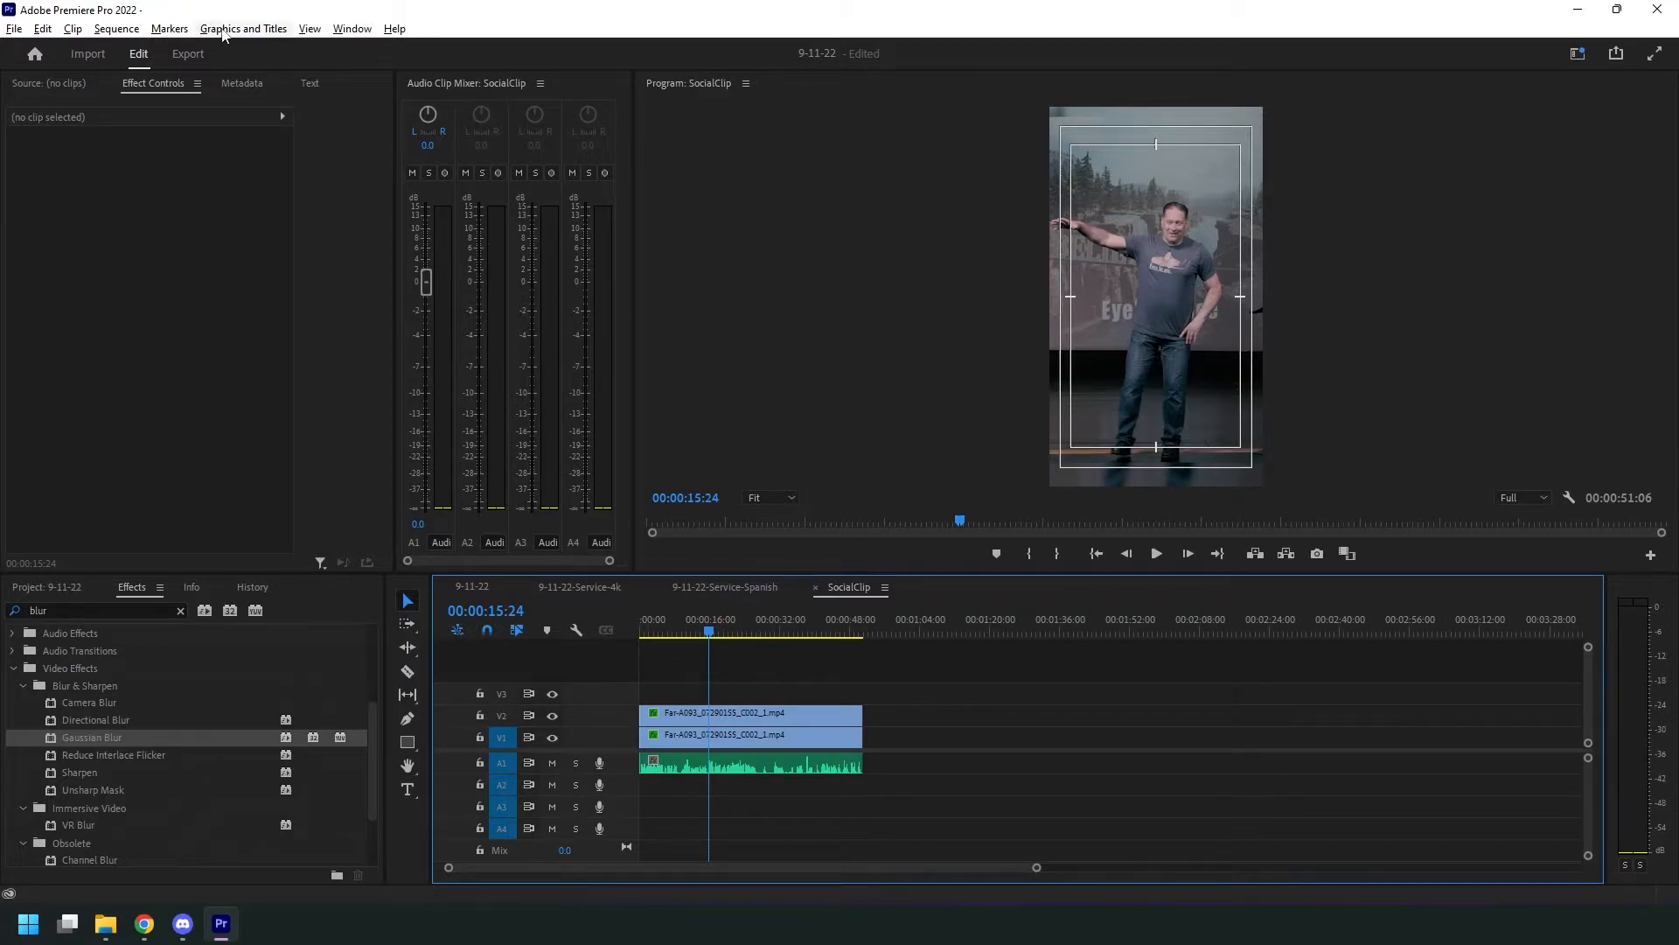
pyautogui.click(223, 30)
pyautogui.moveTo(306, 94)
pyautogui.click(495, 97)
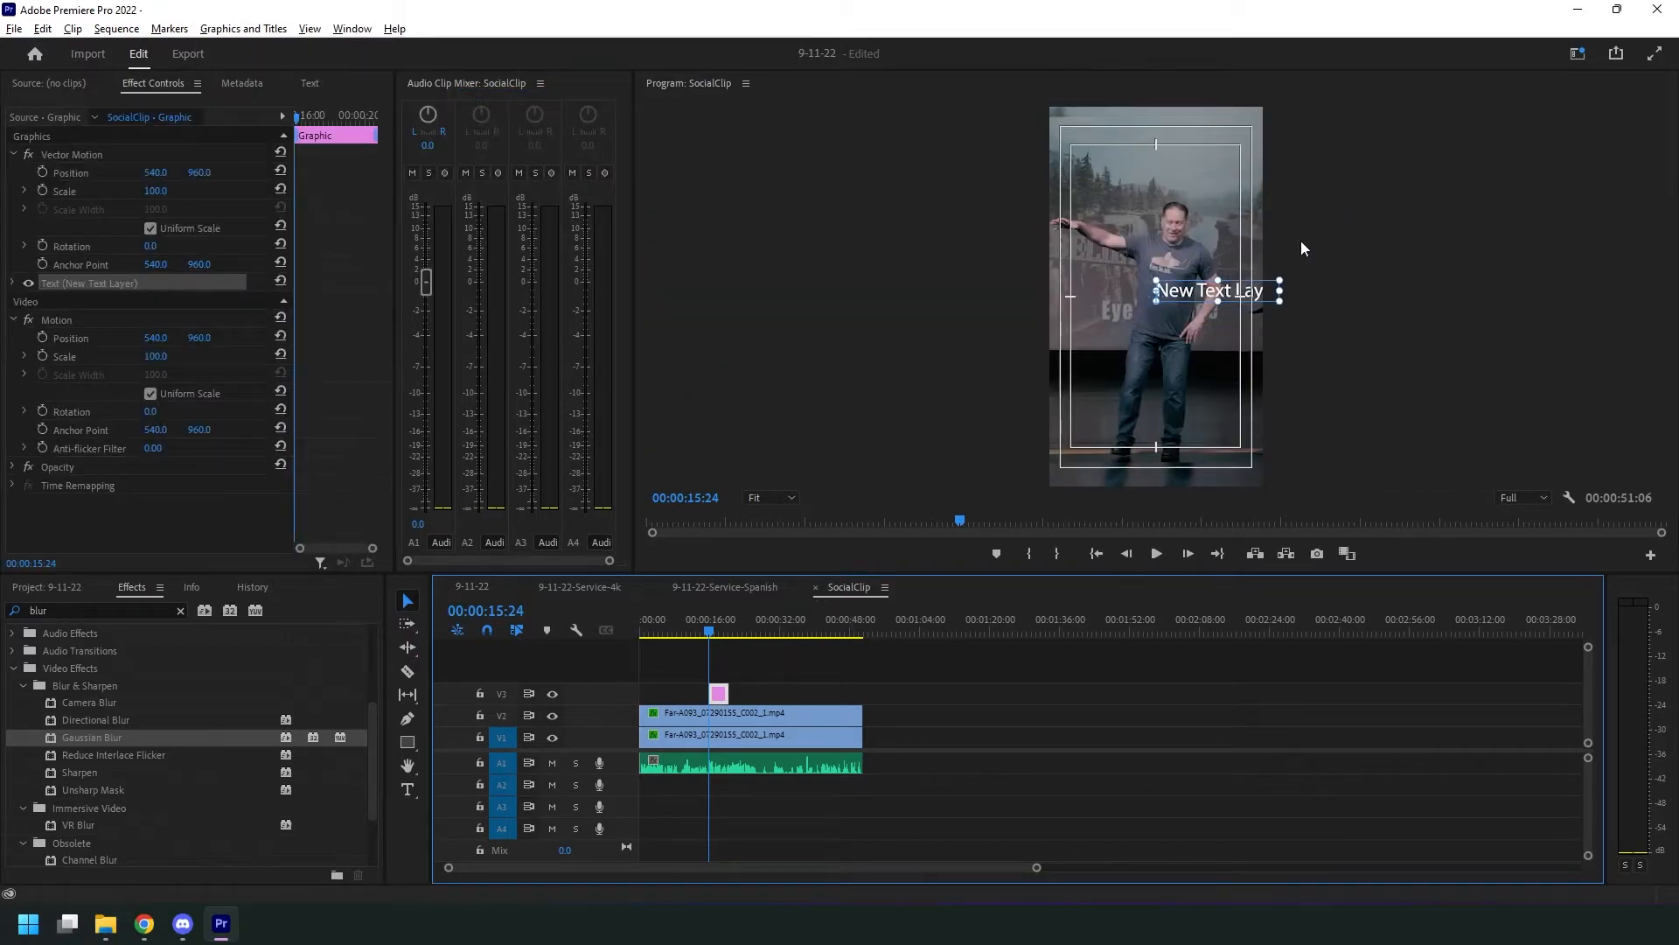
pyautogui.moveTo(1233, 302); pyautogui.dragTo(1173, 447)
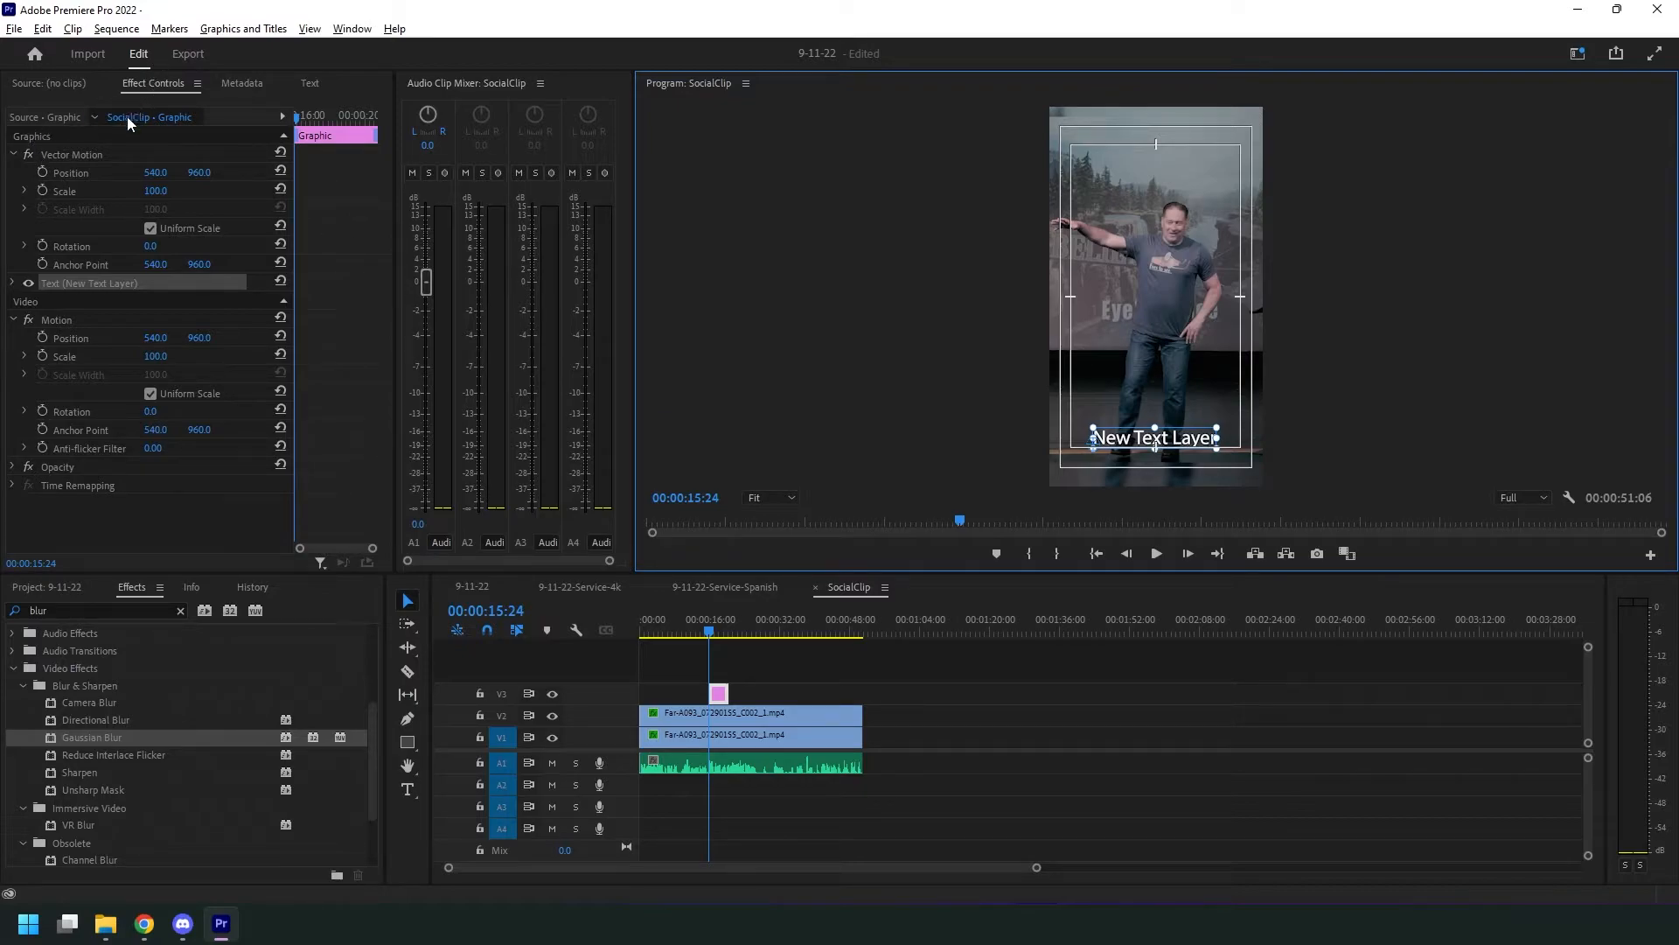
# - Centre-align the new text layer's text and reposition it to about 527, 1701 near the bottom of the frame
pyautogui.click(14, 283)
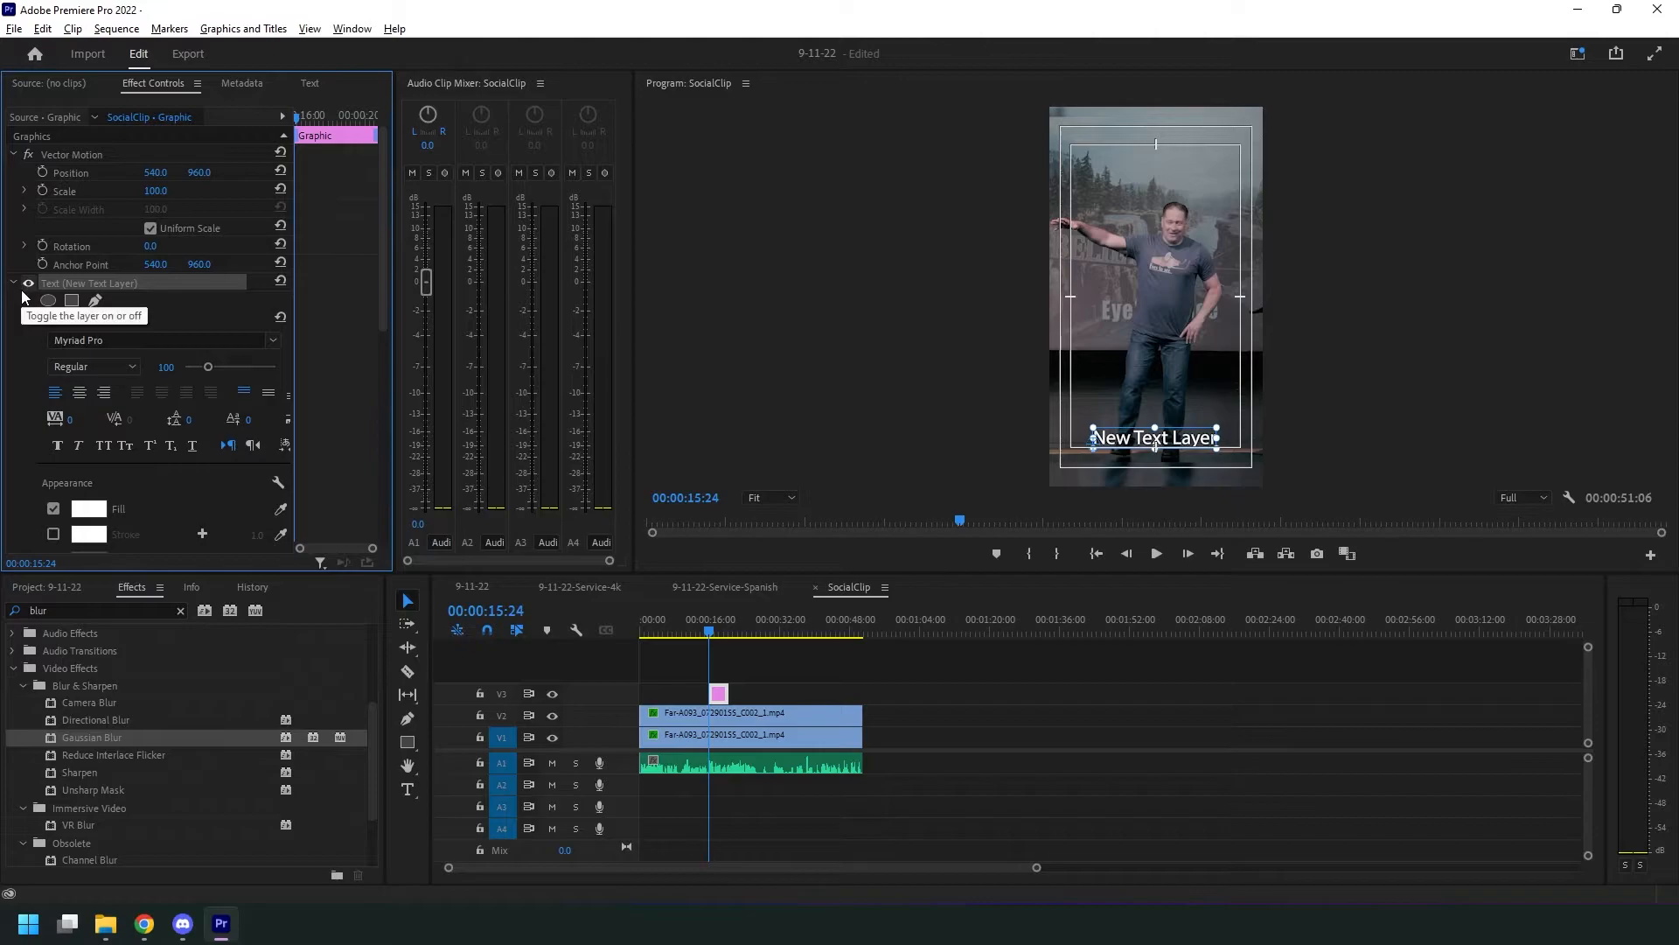
pyautogui.scroll(-3, 23, 297)
pyautogui.scroll(-4, 23, 297)
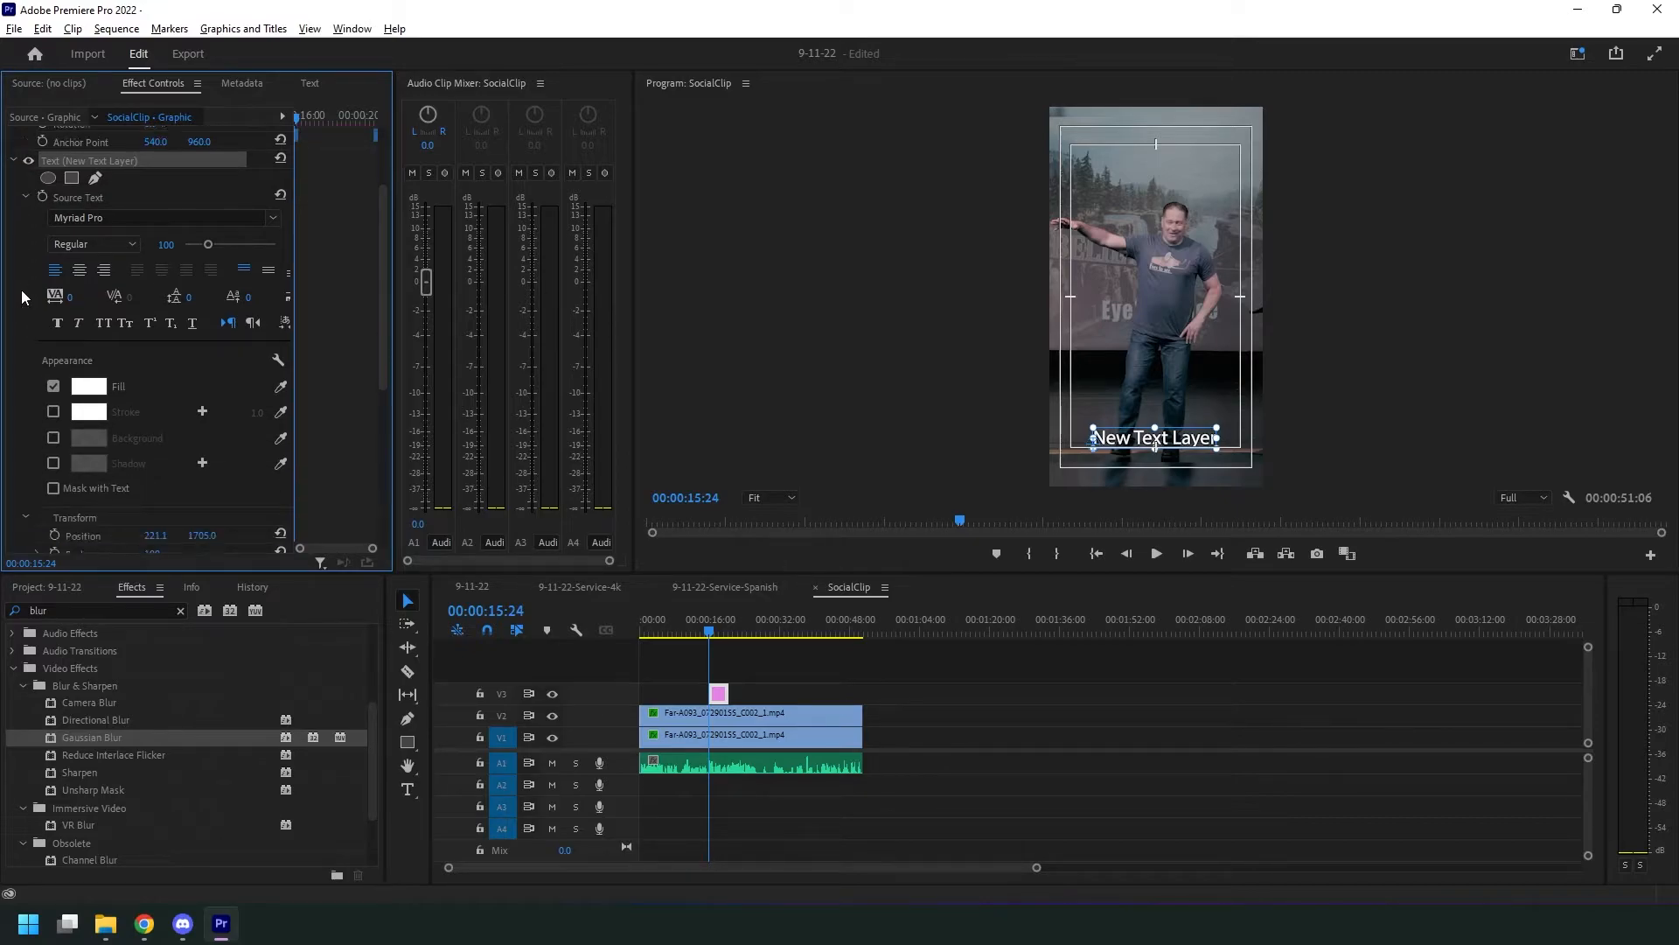
pyautogui.scroll(4, 22, 297)
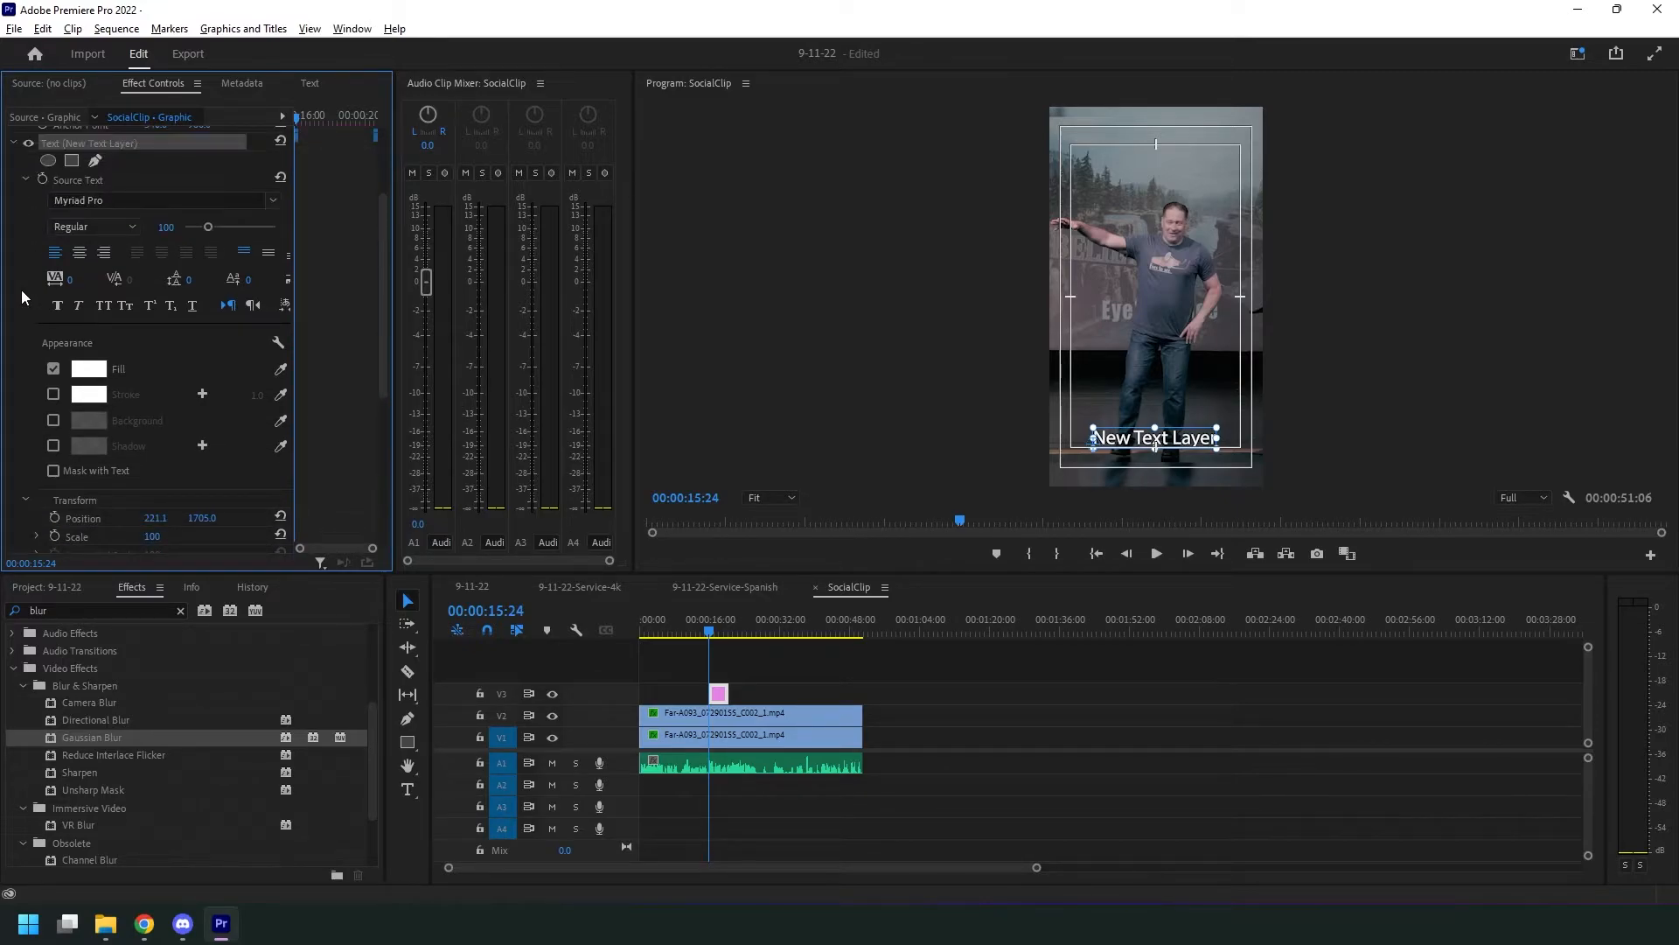
pyautogui.scroll(1, 7, 277)
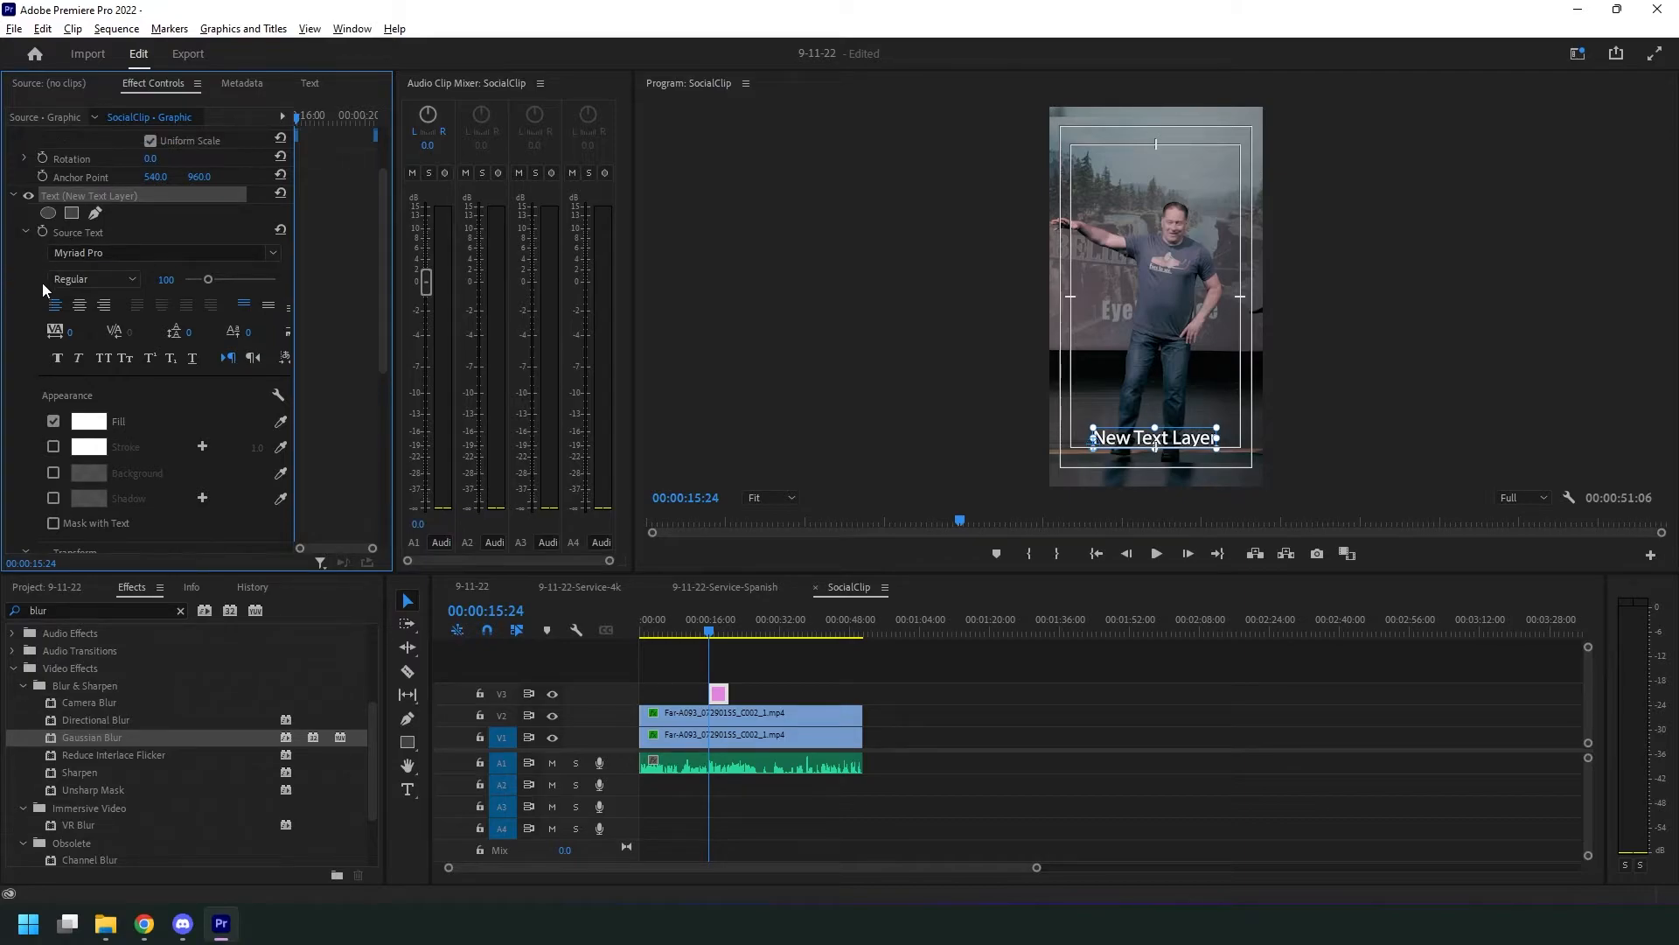
pyautogui.click(79, 307)
pyautogui.moveTo(1082, 440); pyautogui.dragTo(1143, 441)
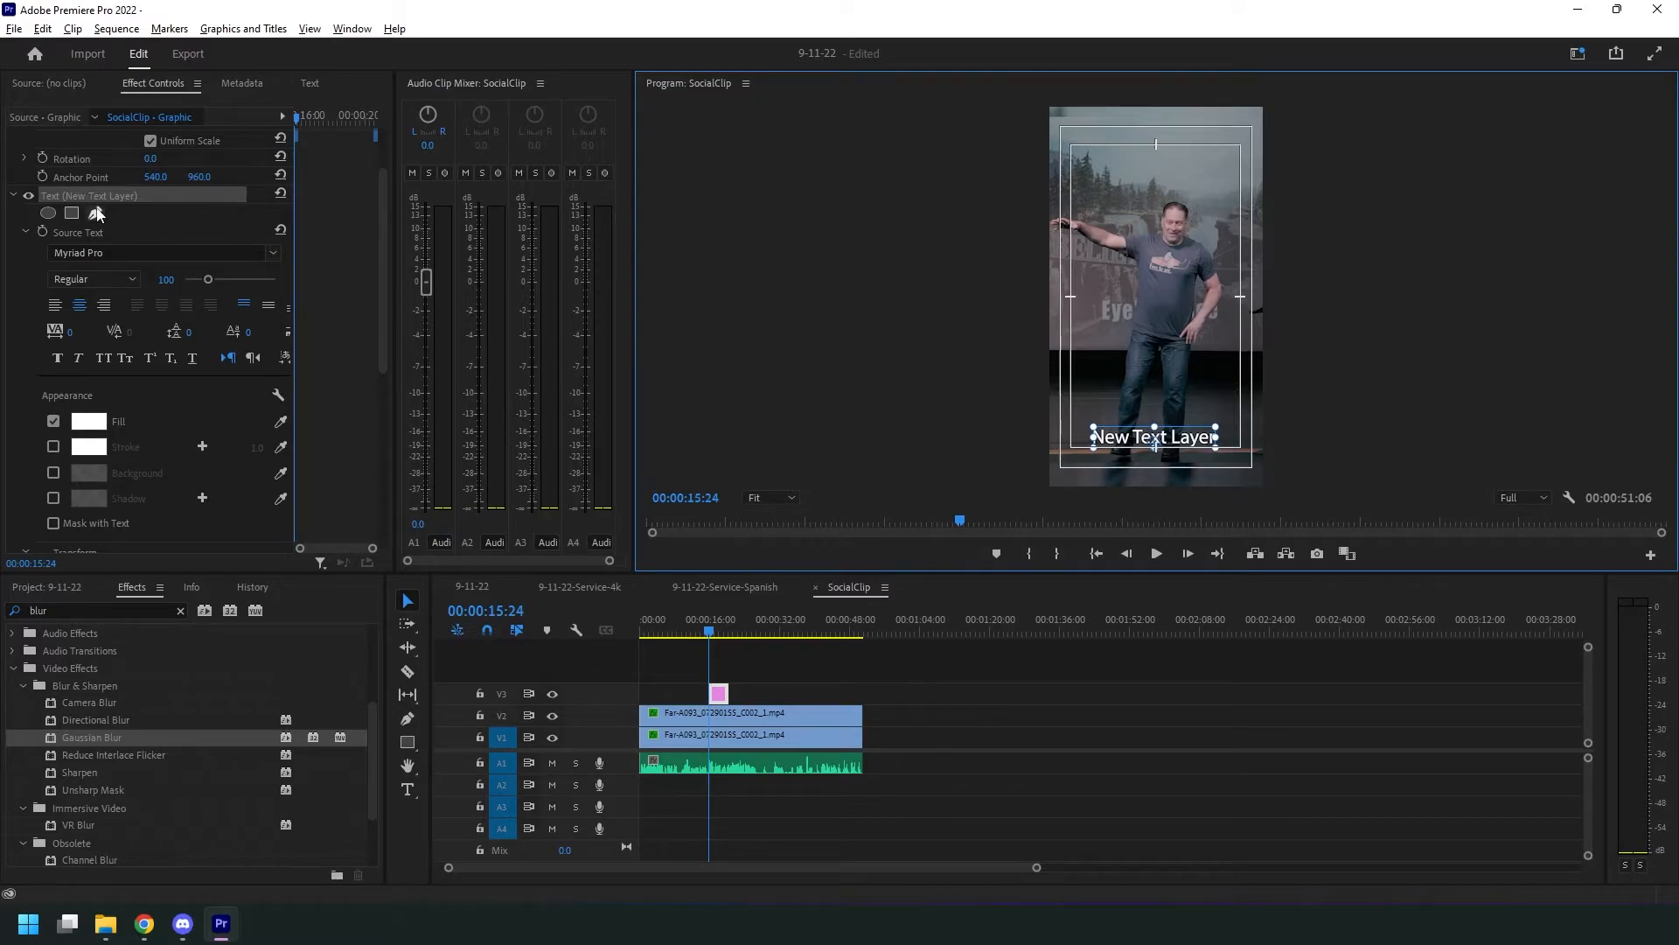
# - Change the text layer's font to Passion One Bold
pyautogui.click(274, 254)
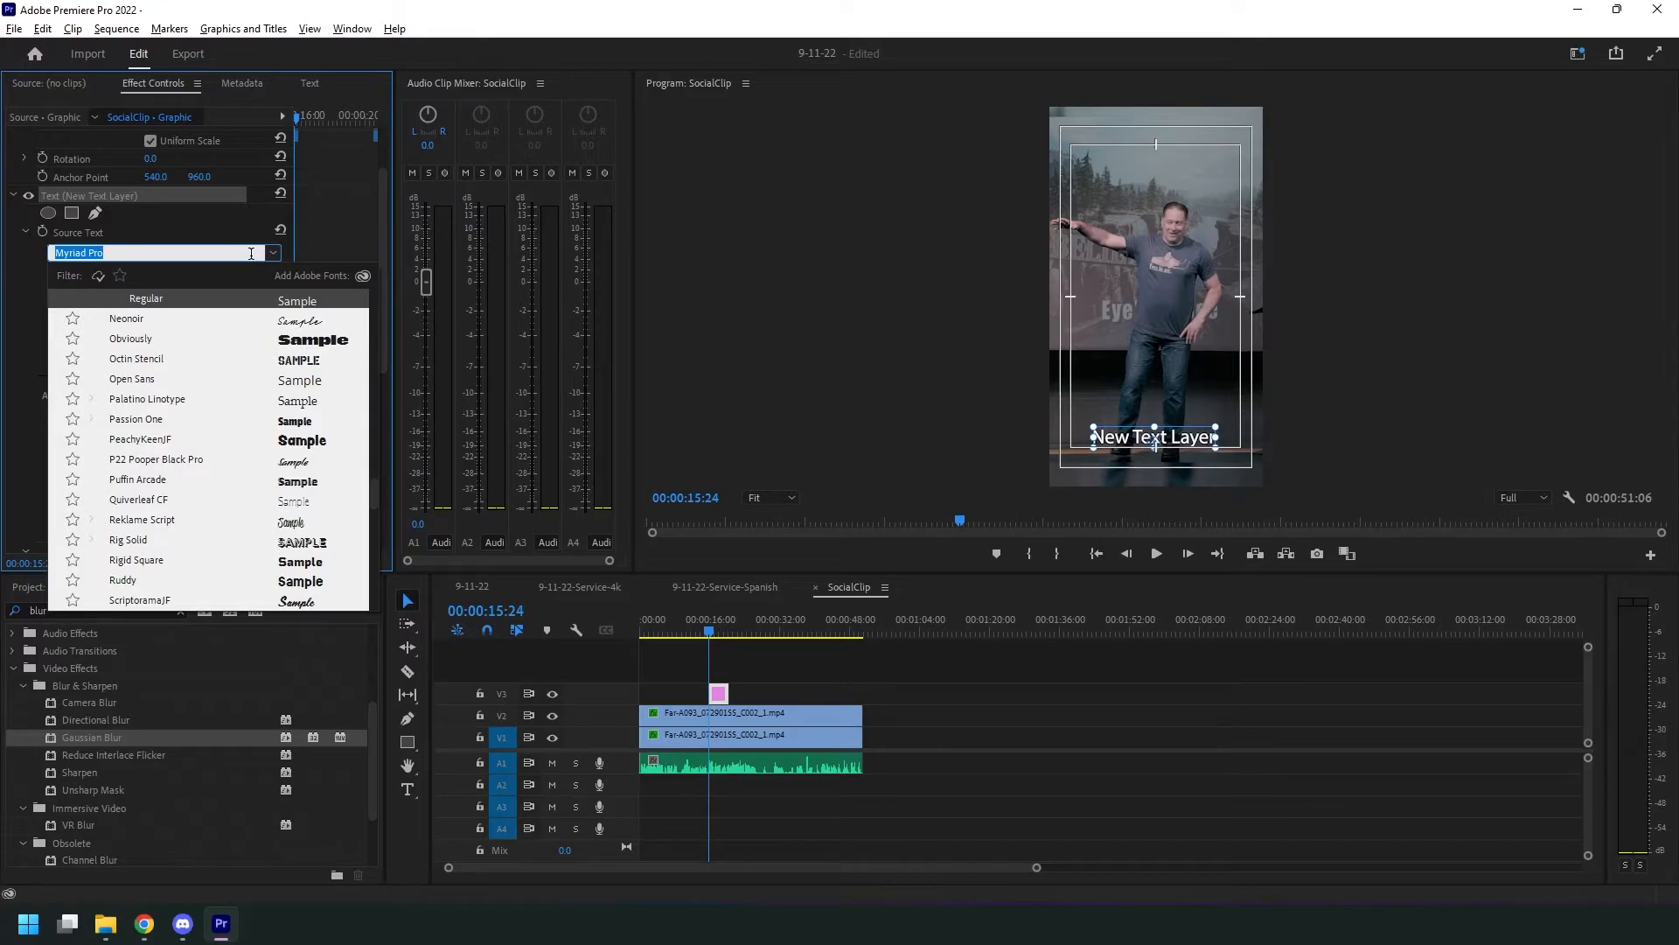
pyautogui.write('P')
pyautogui.write('assion')
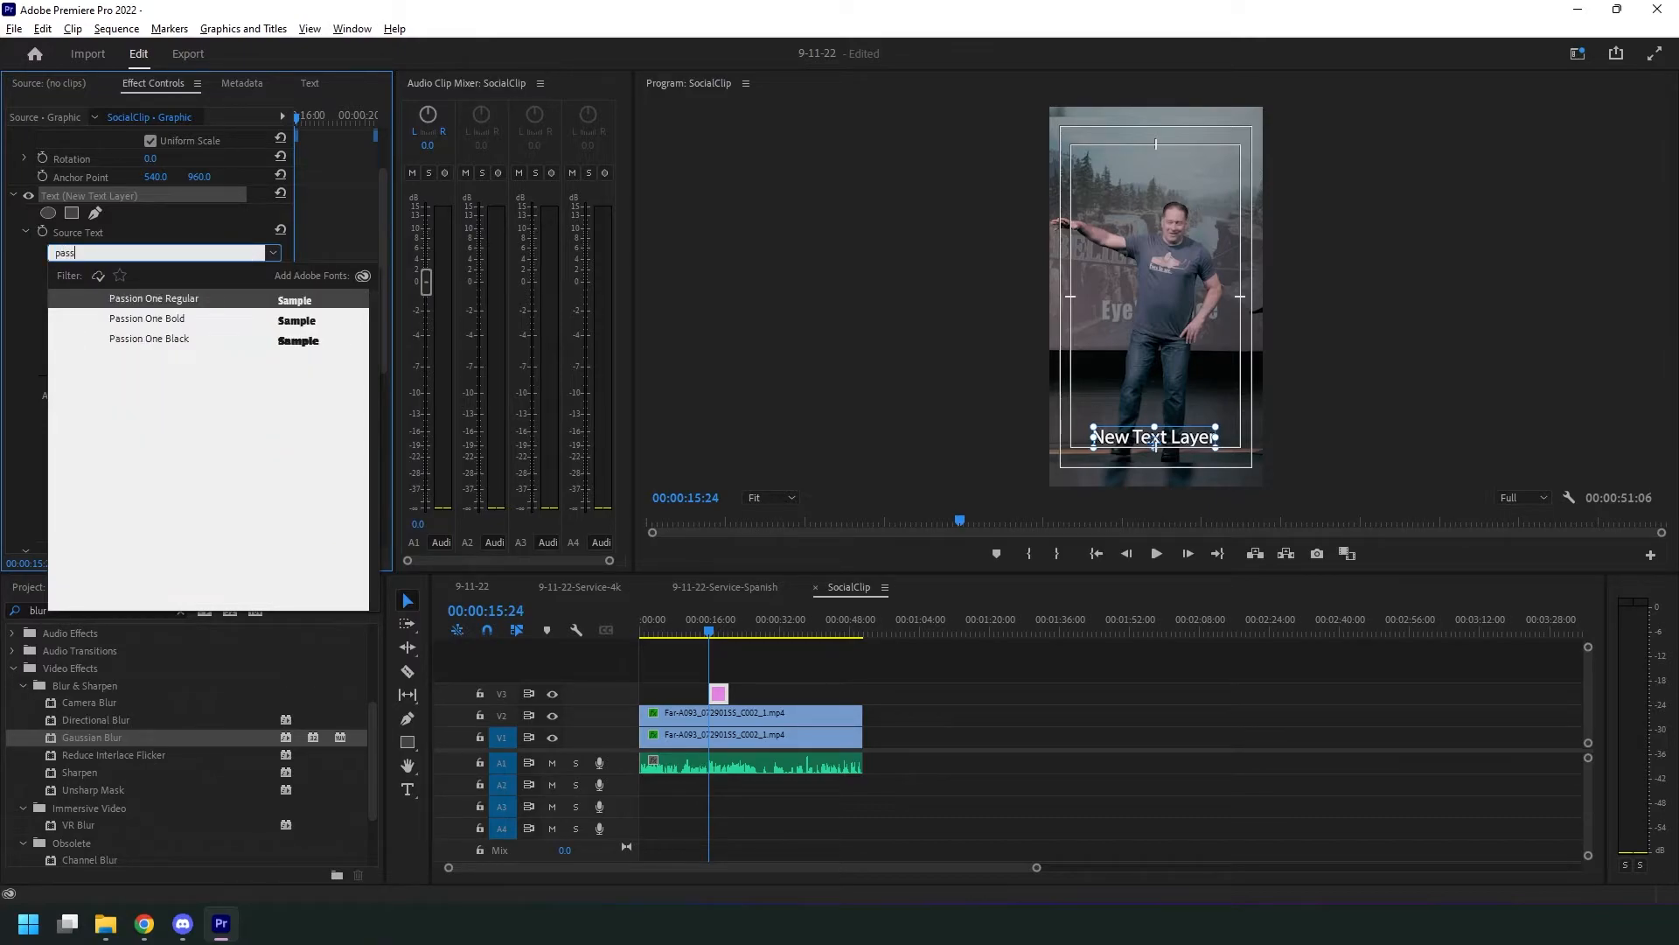
pyautogui.click(173, 320)
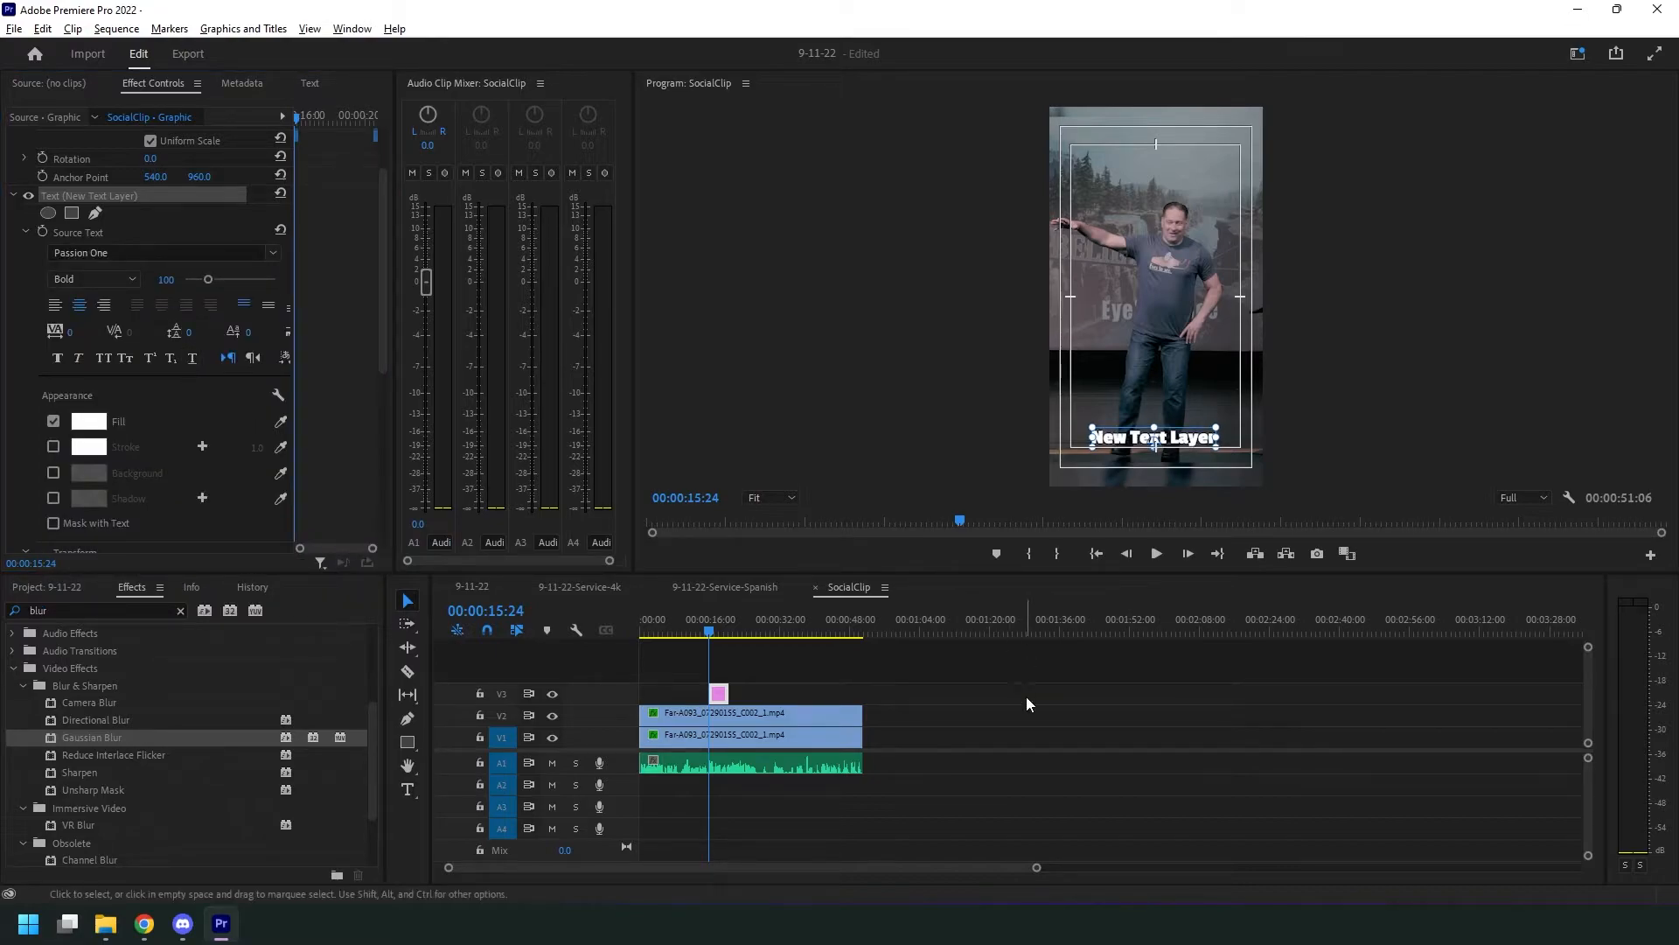
pyautogui.click(992, 407)
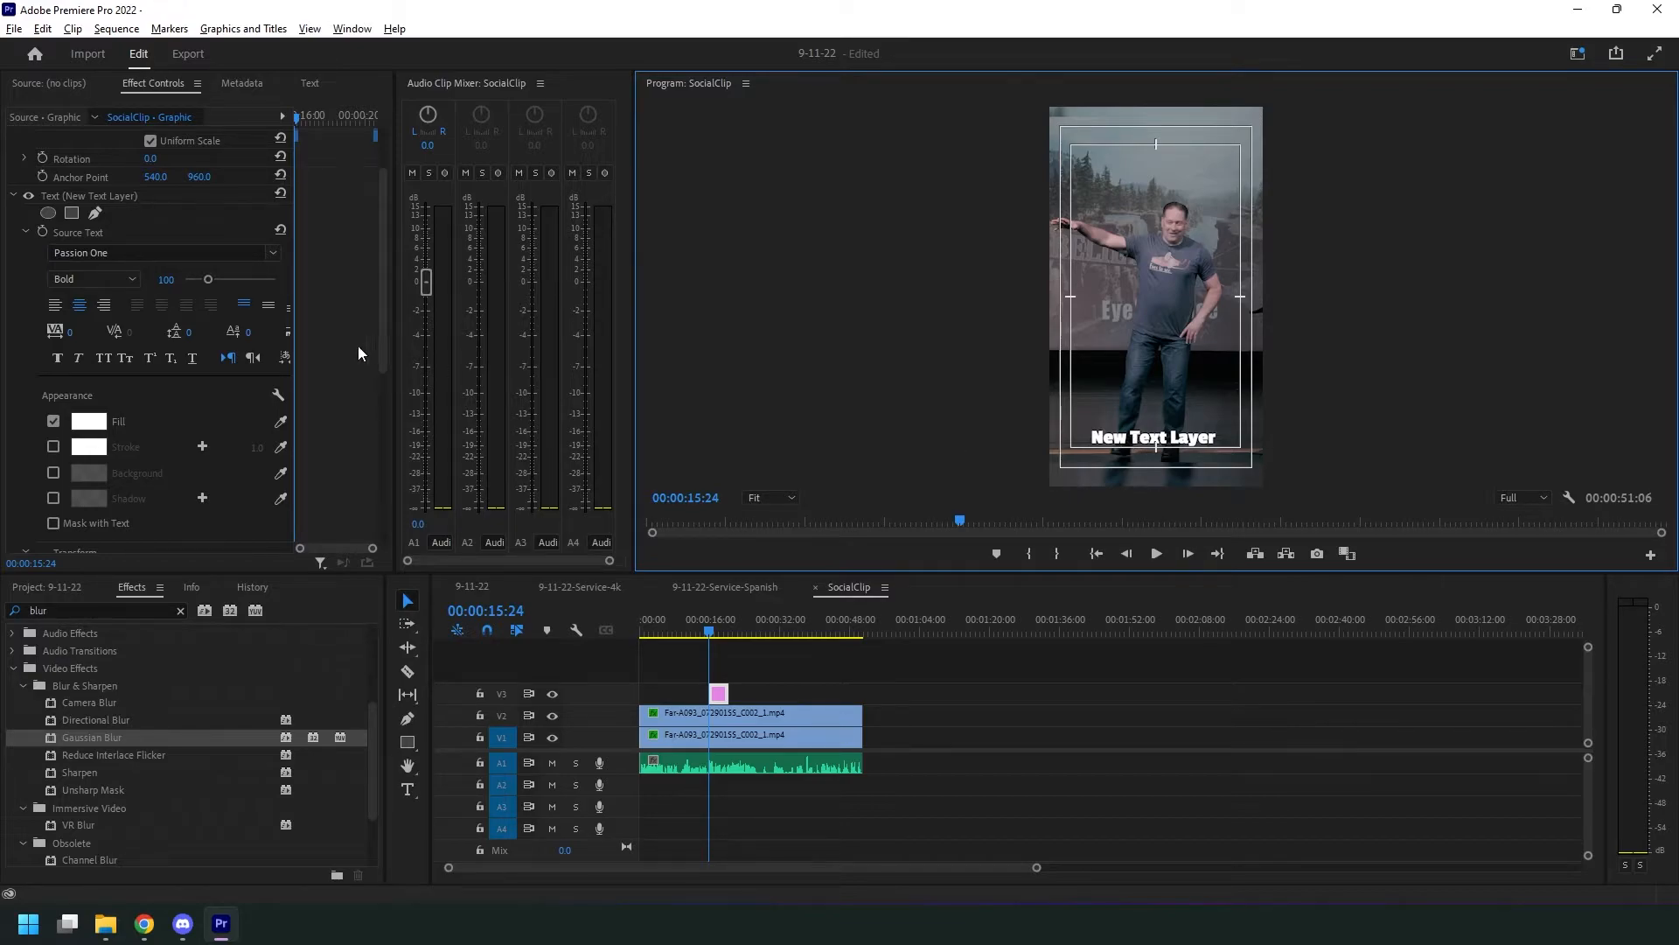
# - Set the text's fill colour to bright blue, 00BAFF
pyautogui.click(84, 425)
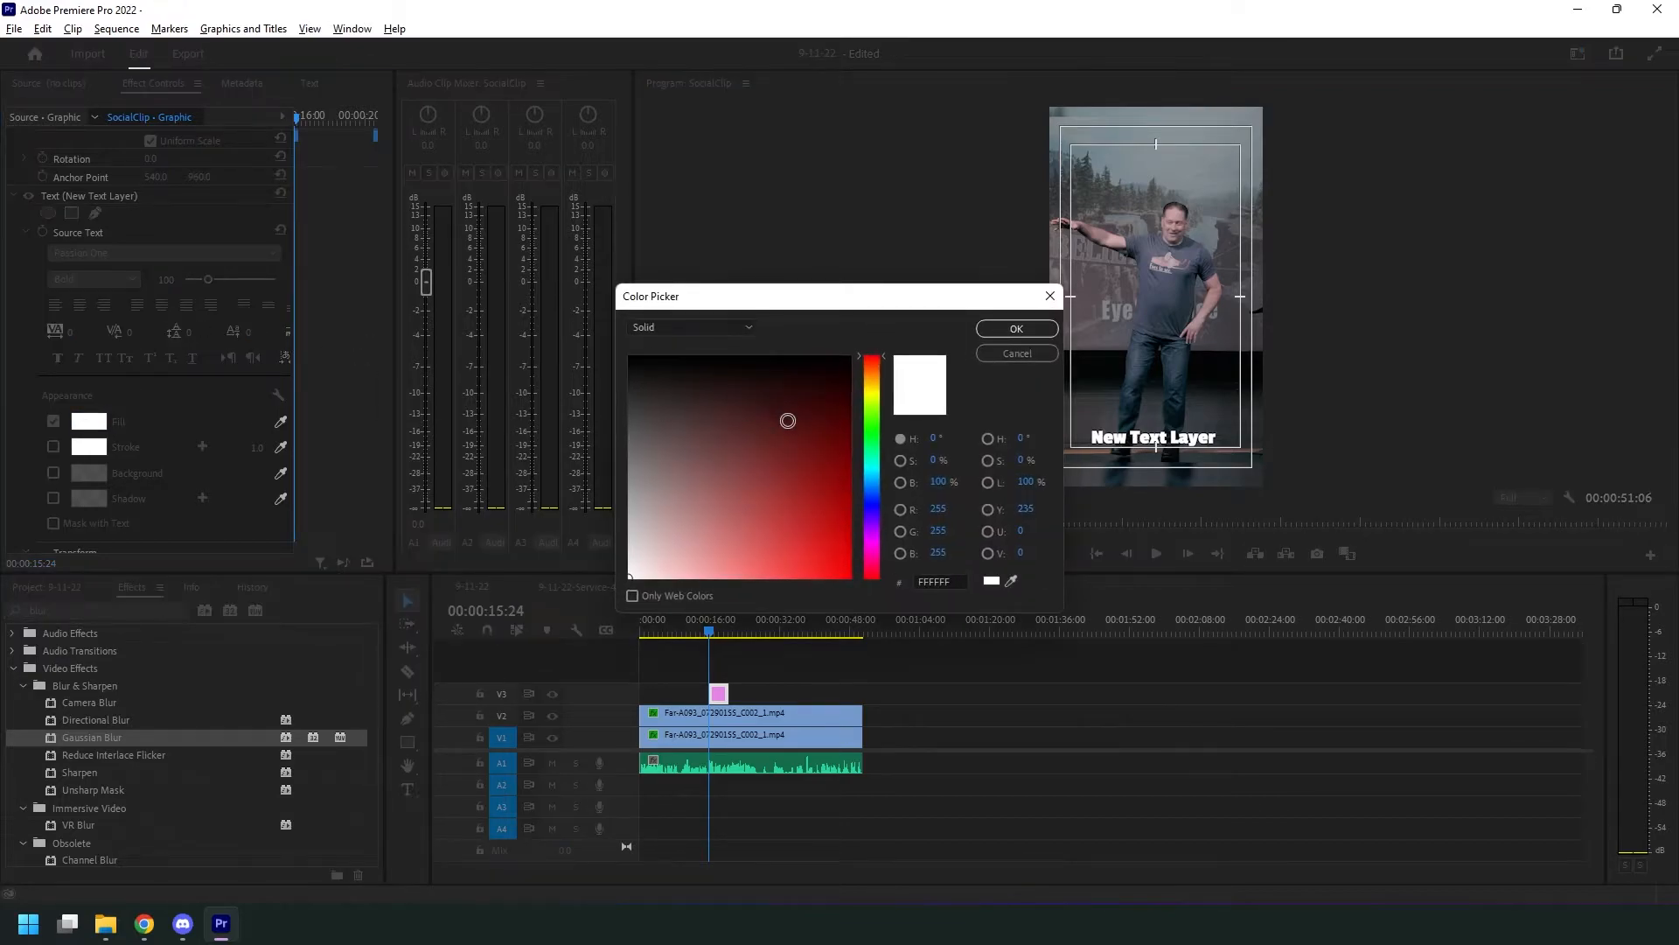
pyautogui.click(872, 477)
pyautogui.moveTo(831, 503); pyautogui.dragTo(869, 600)
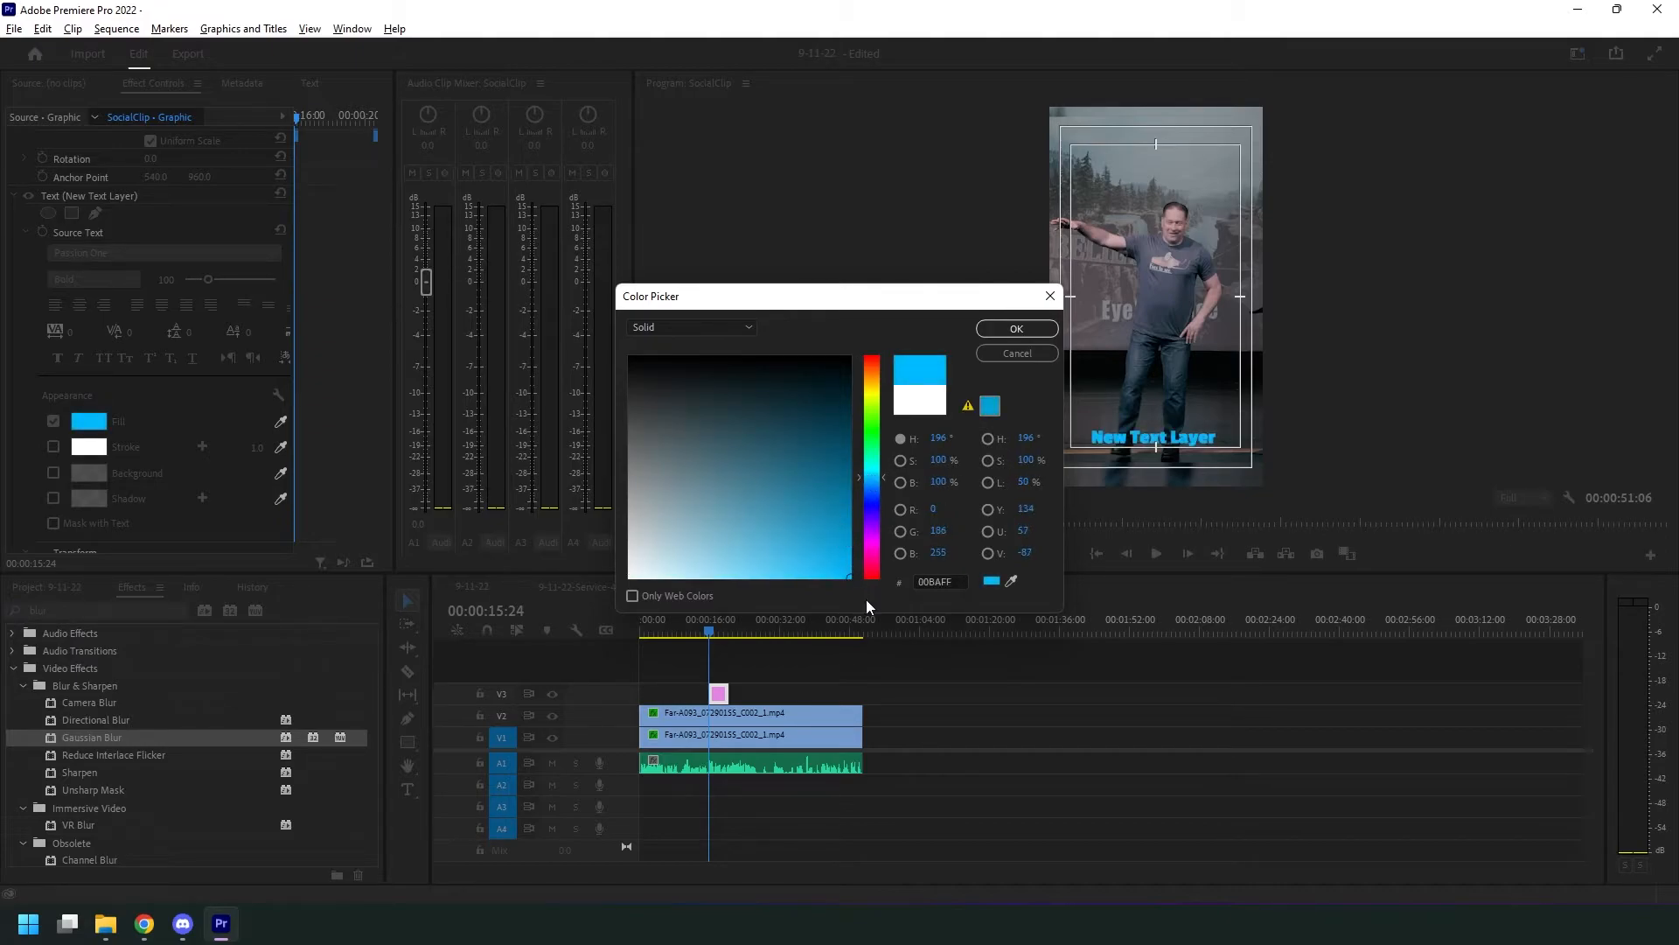
pyautogui.click(1005, 331)
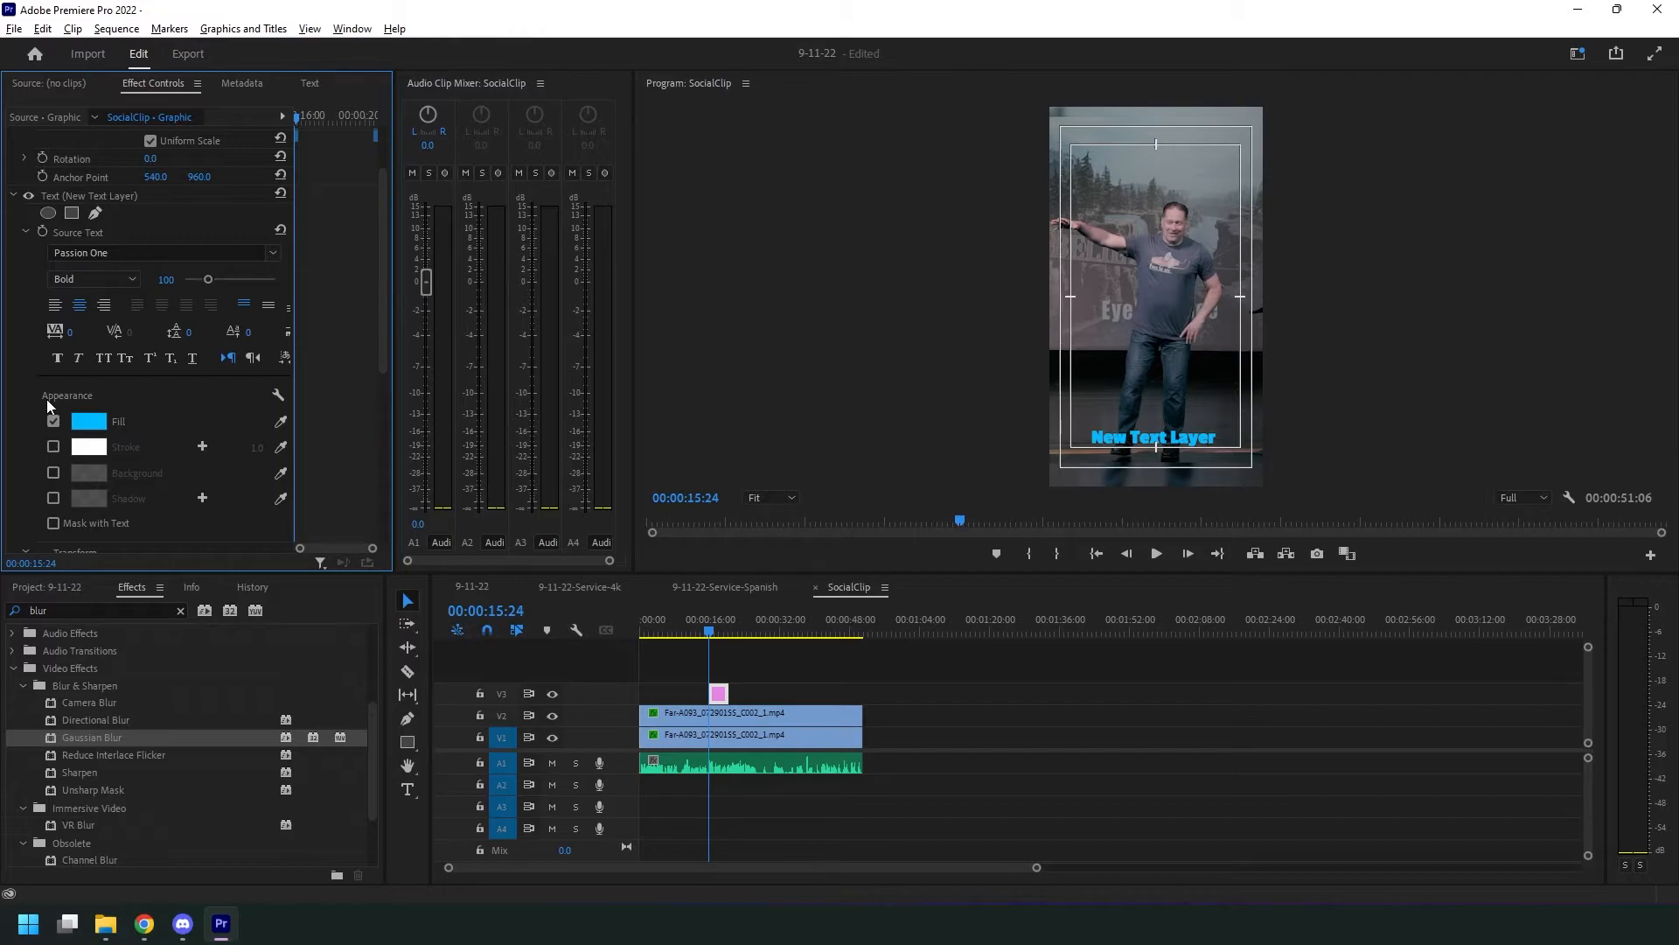
# - Enable a black (000000) stroke on the text and set its width to 20
pyautogui.scroll(-5, 369, 349)
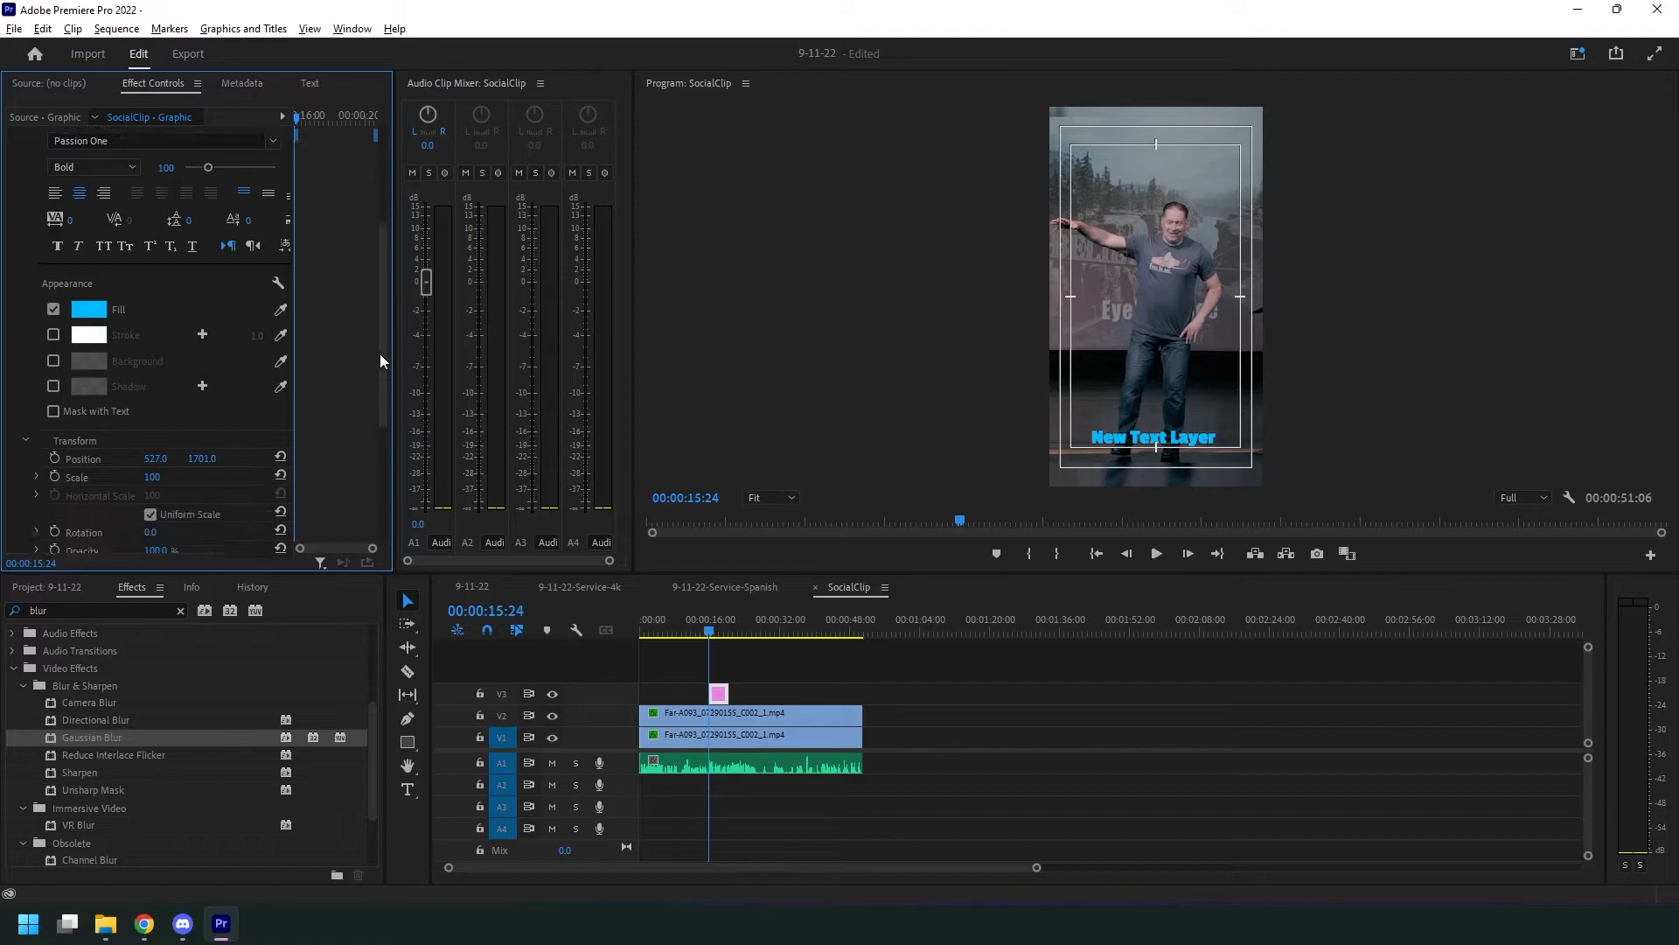
pyautogui.scroll(5, 320, 339)
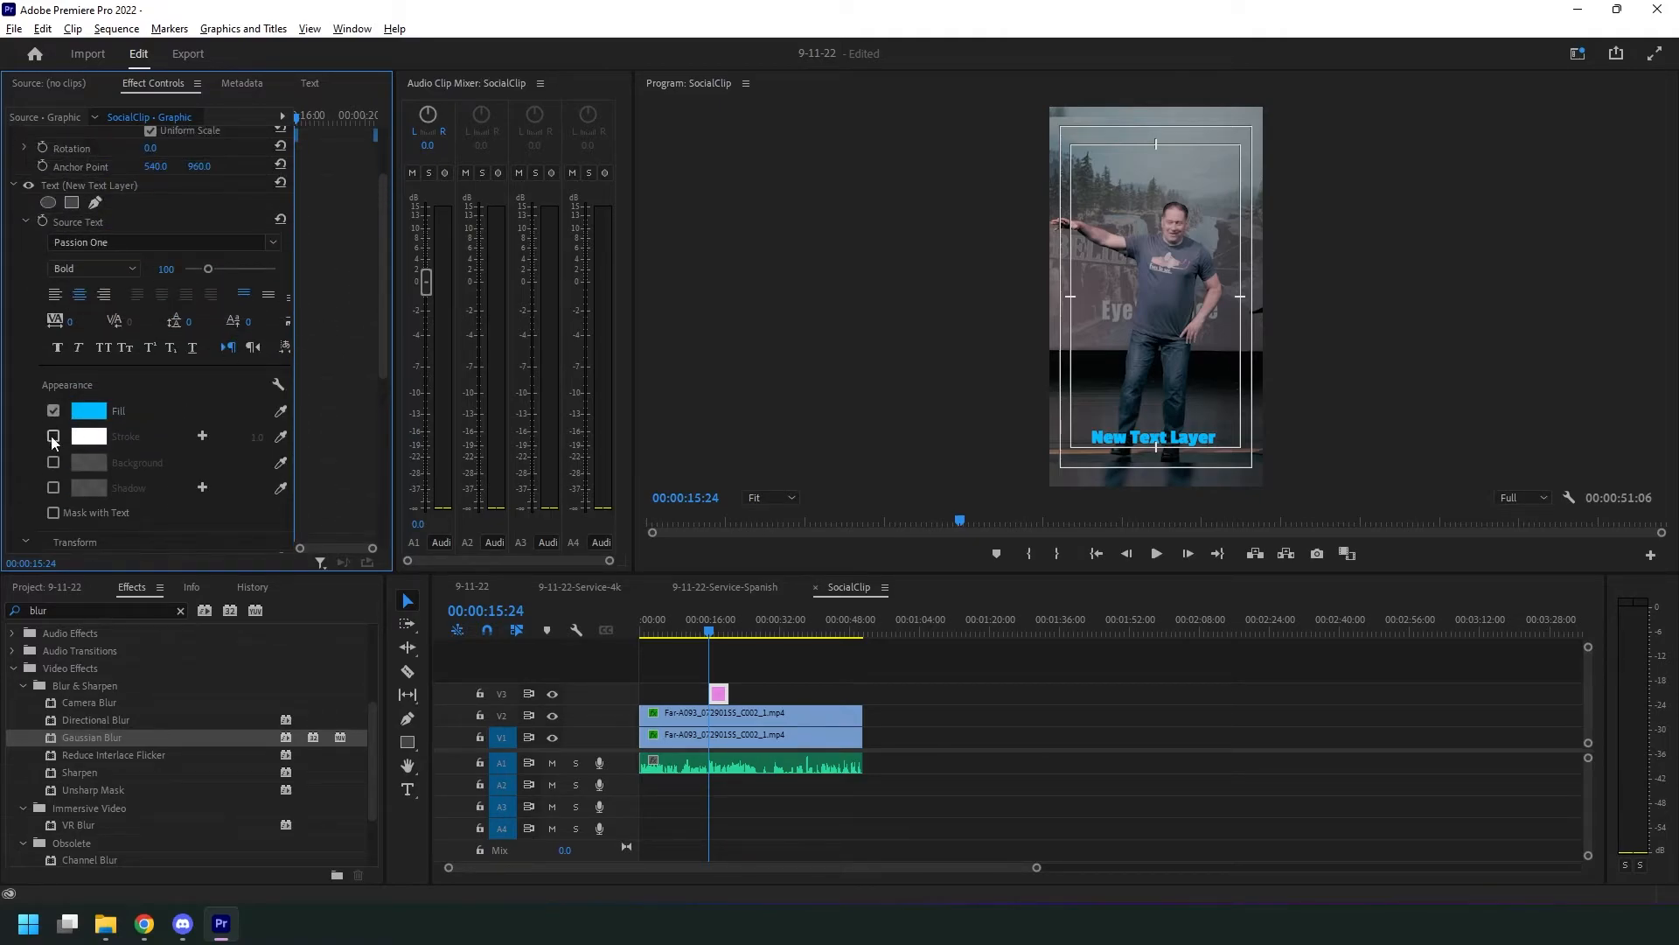
pyautogui.click(48, 435)
pyautogui.click(85, 442)
pyautogui.moveTo(660, 442); pyautogui.dragTo(630, 266)
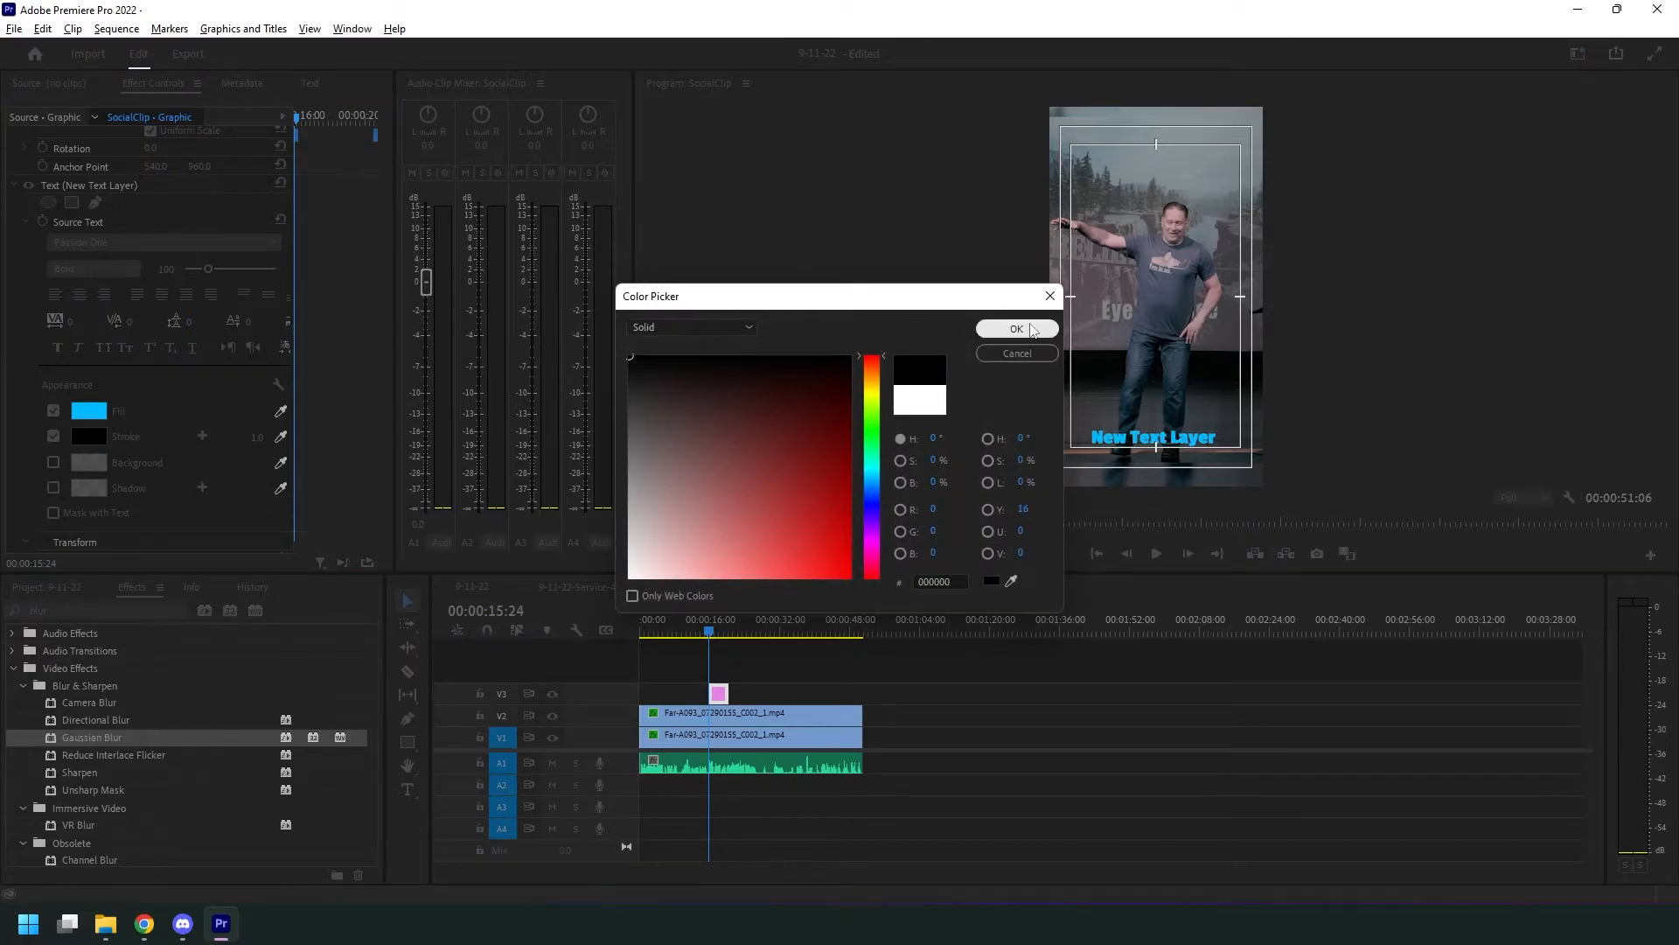
pyautogui.click(1016, 328)
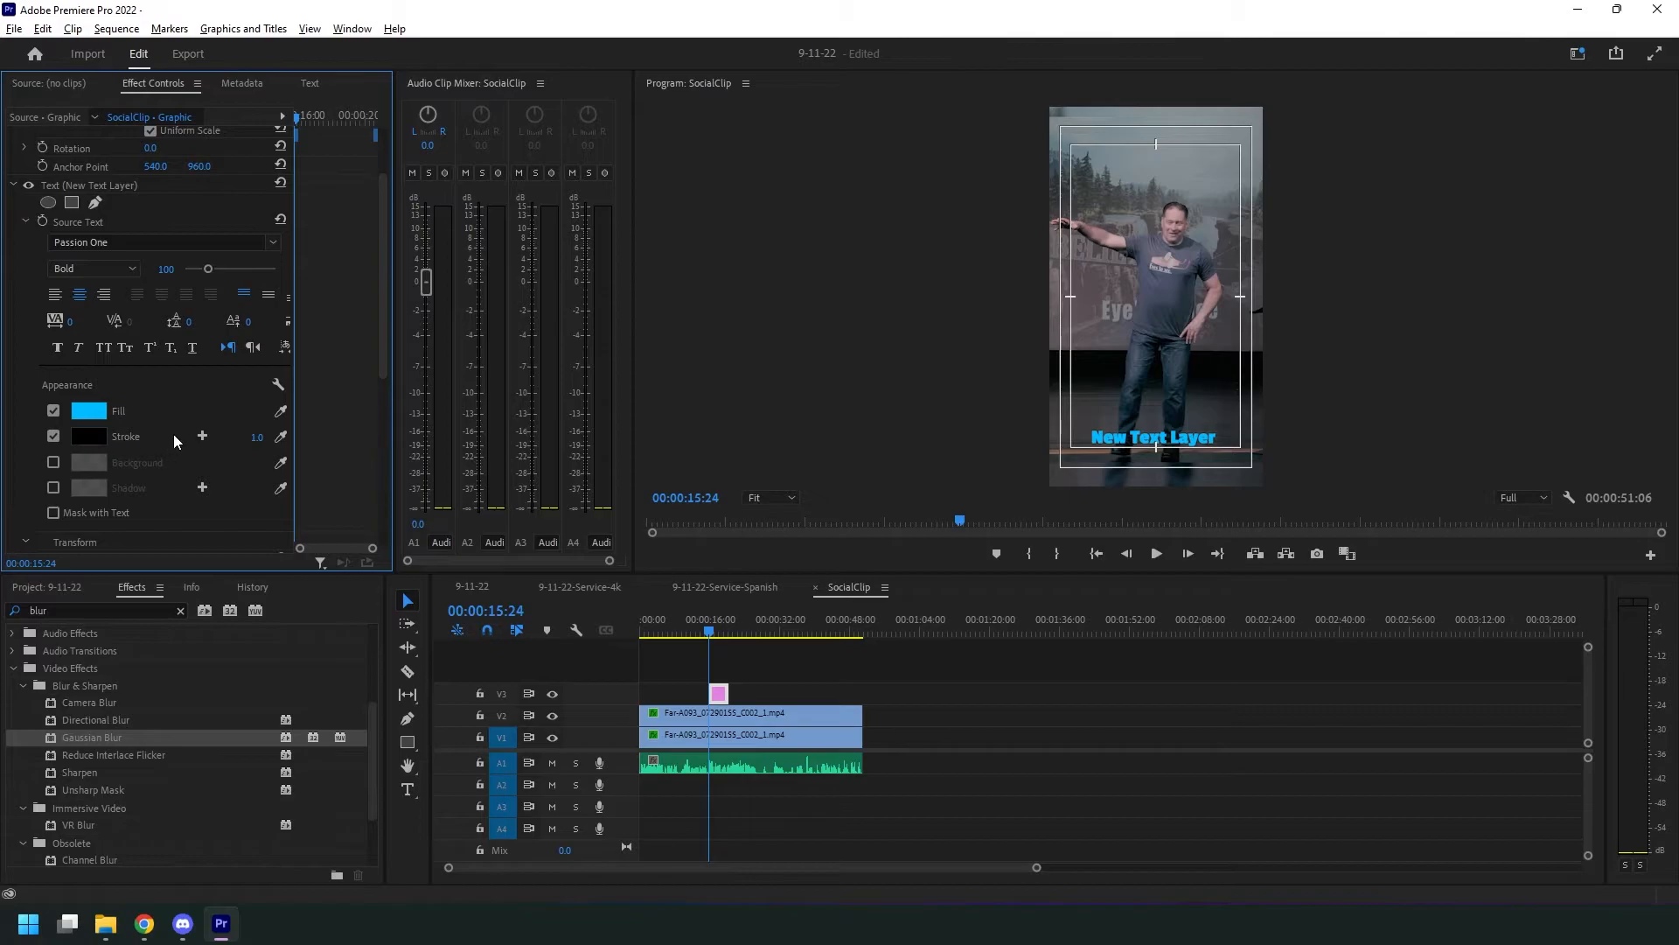
pyautogui.click(261, 440)
pyautogui.write('20')
# - Try the text near the top of the frame, then place it at about 537, 1711 near the bottom
pyautogui.click(1128, 444)
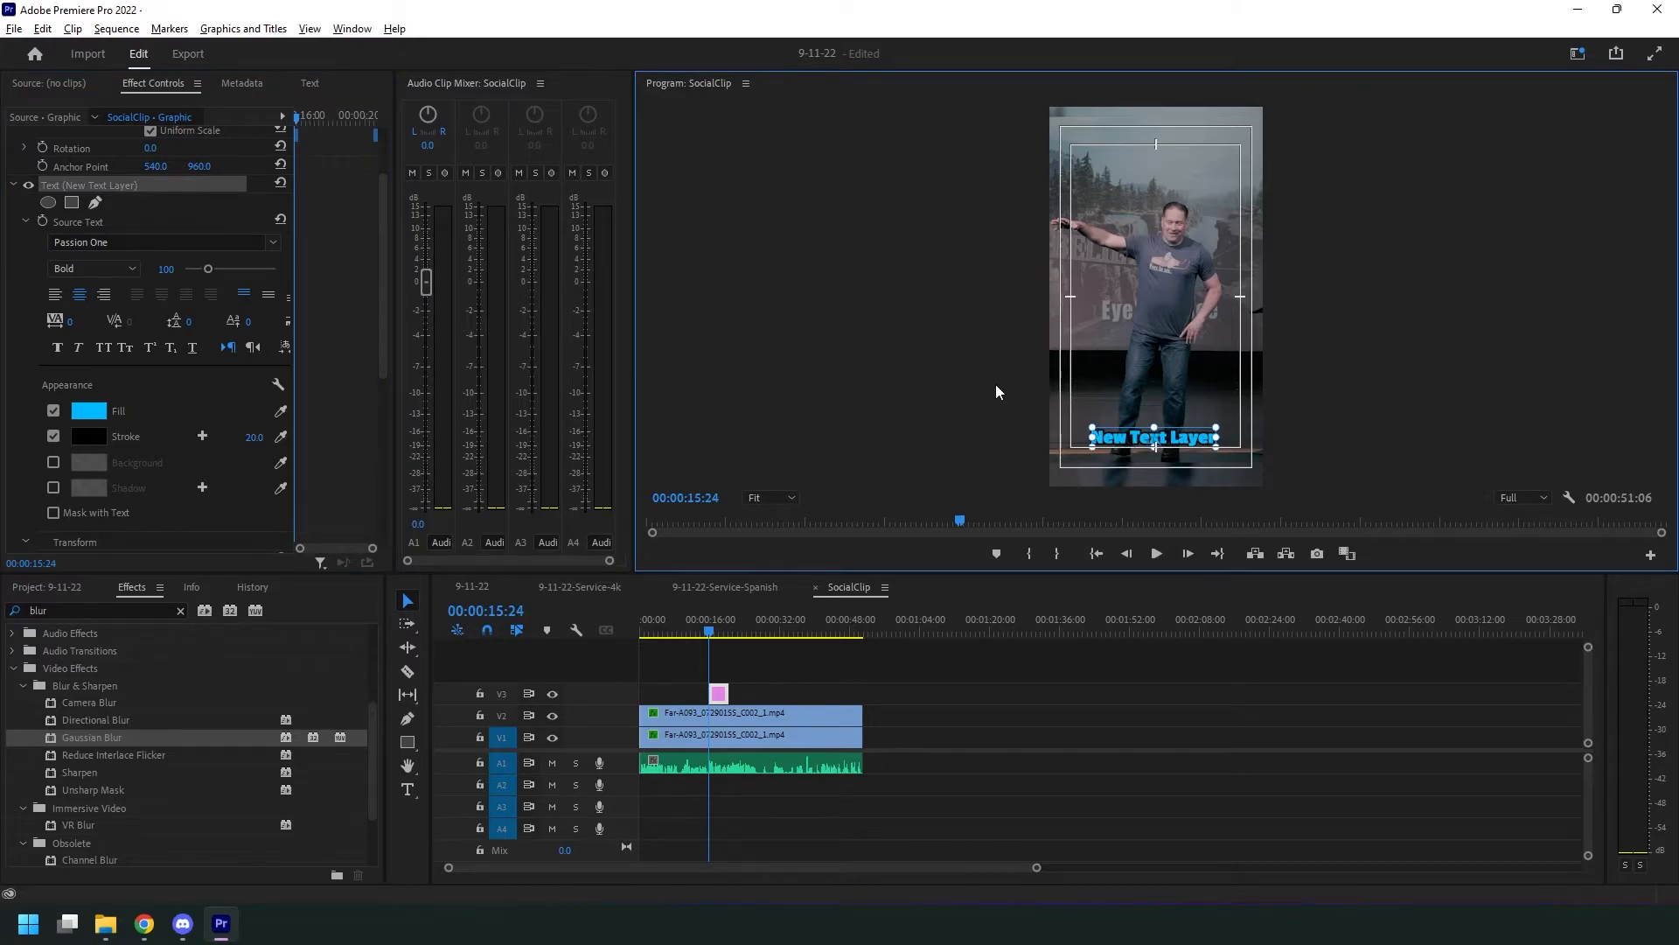
pyautogui.moveTo(1142, 438); pyautogui.dragTo(1148, 158)
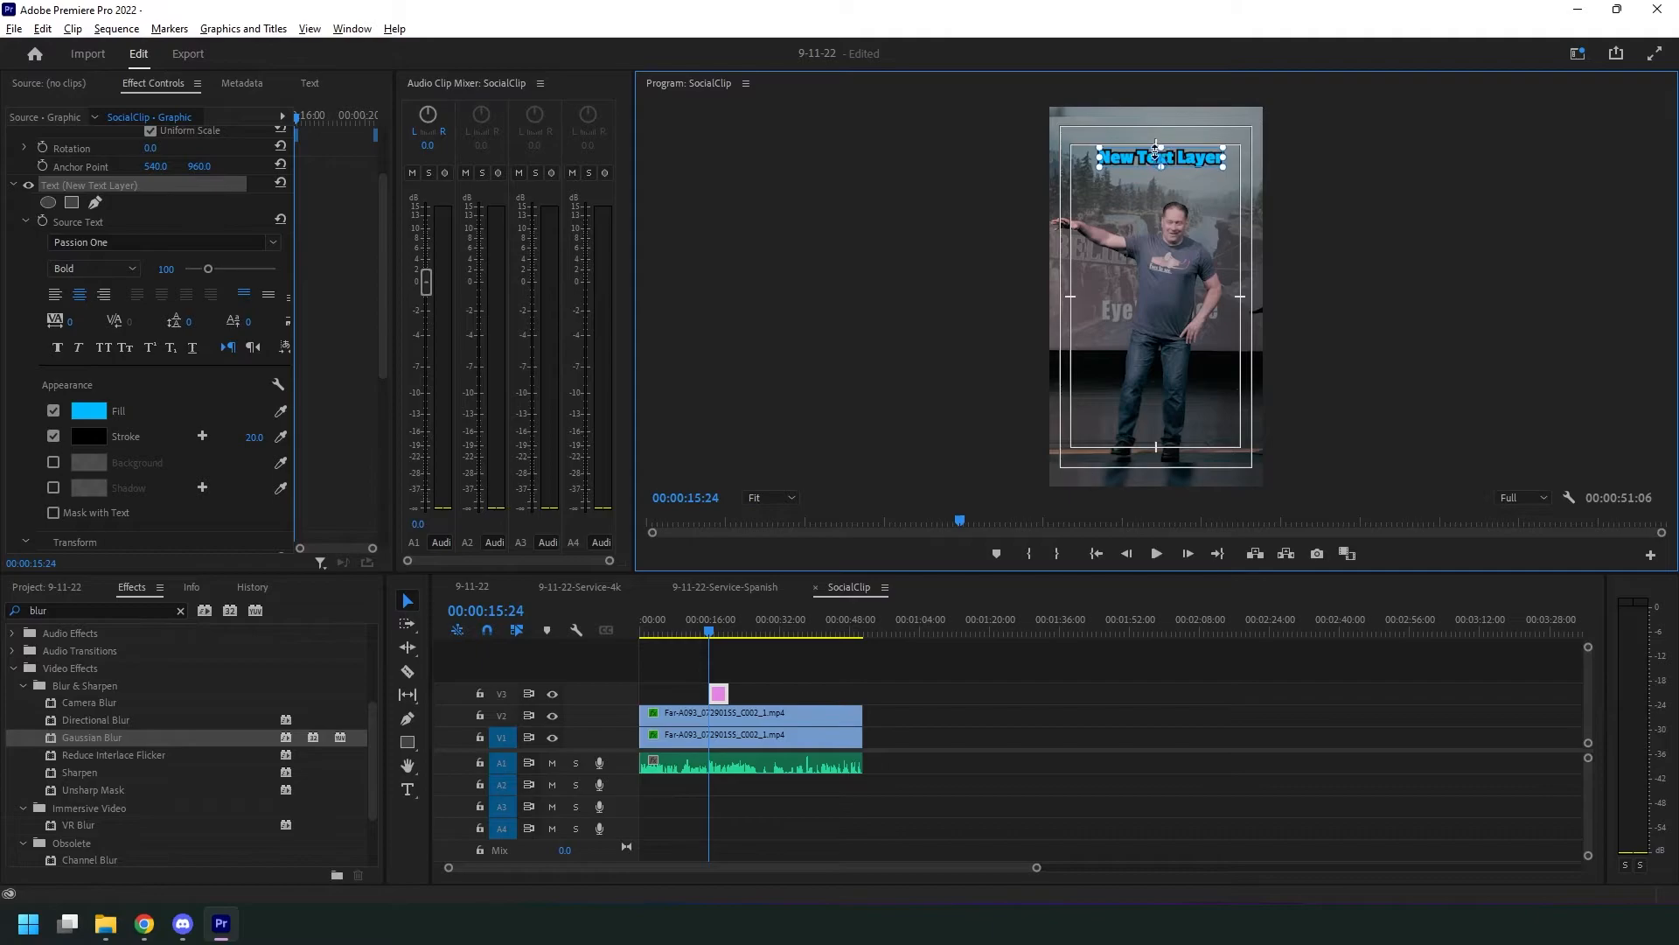
pyautogui.moveTo(1138, 159); pyautogui.dragTo(1133, 444)
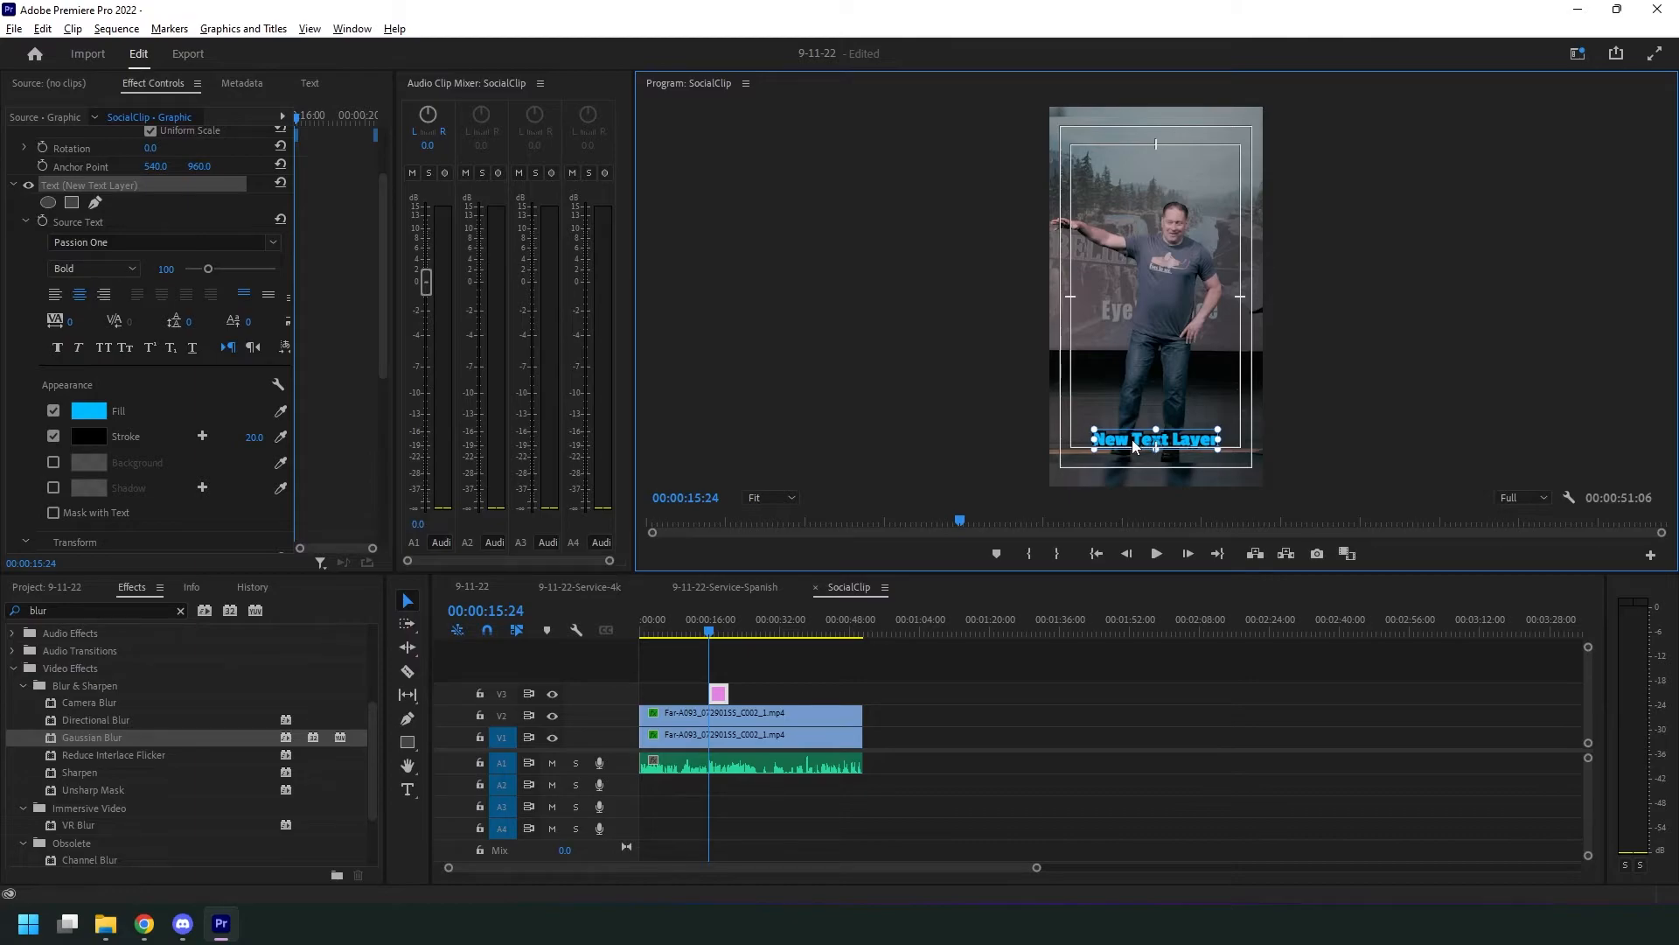
pyautogui.click(936, 380)
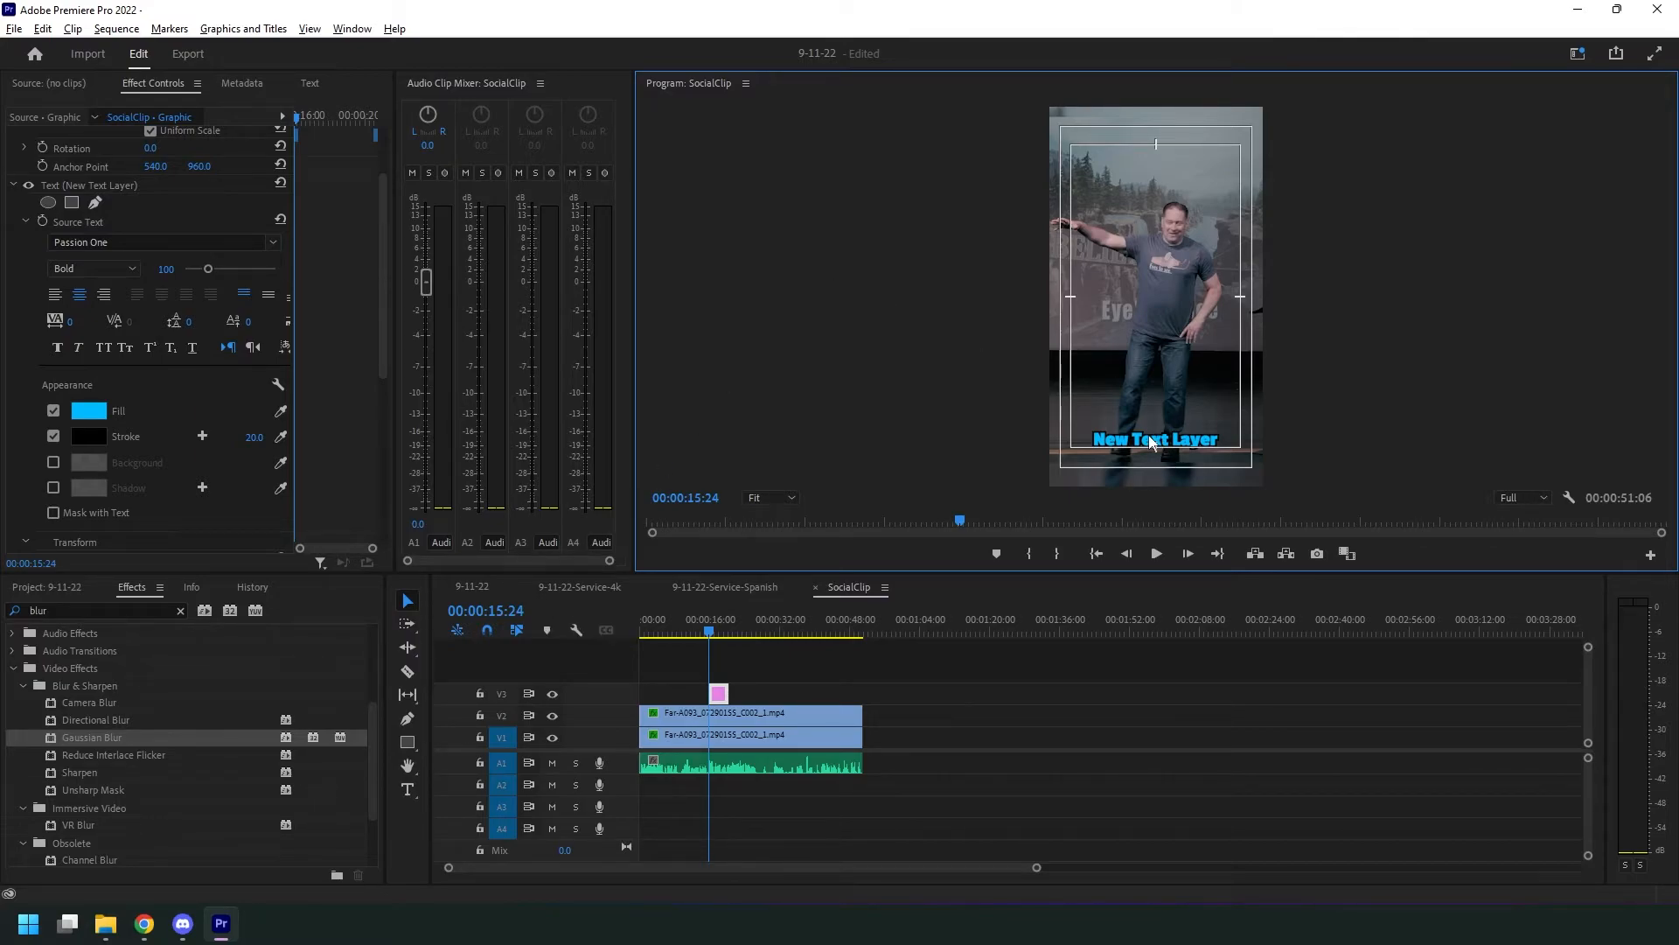
# - Turn on keyframing for the text layer's Transform scale at 00:00:15:28, four frames into the V3 clip
pyautogui.click(1151, 441)
pyautogui.scroll(-5, 338, 360)
pyautogui.scroll(-1, 338, 362)
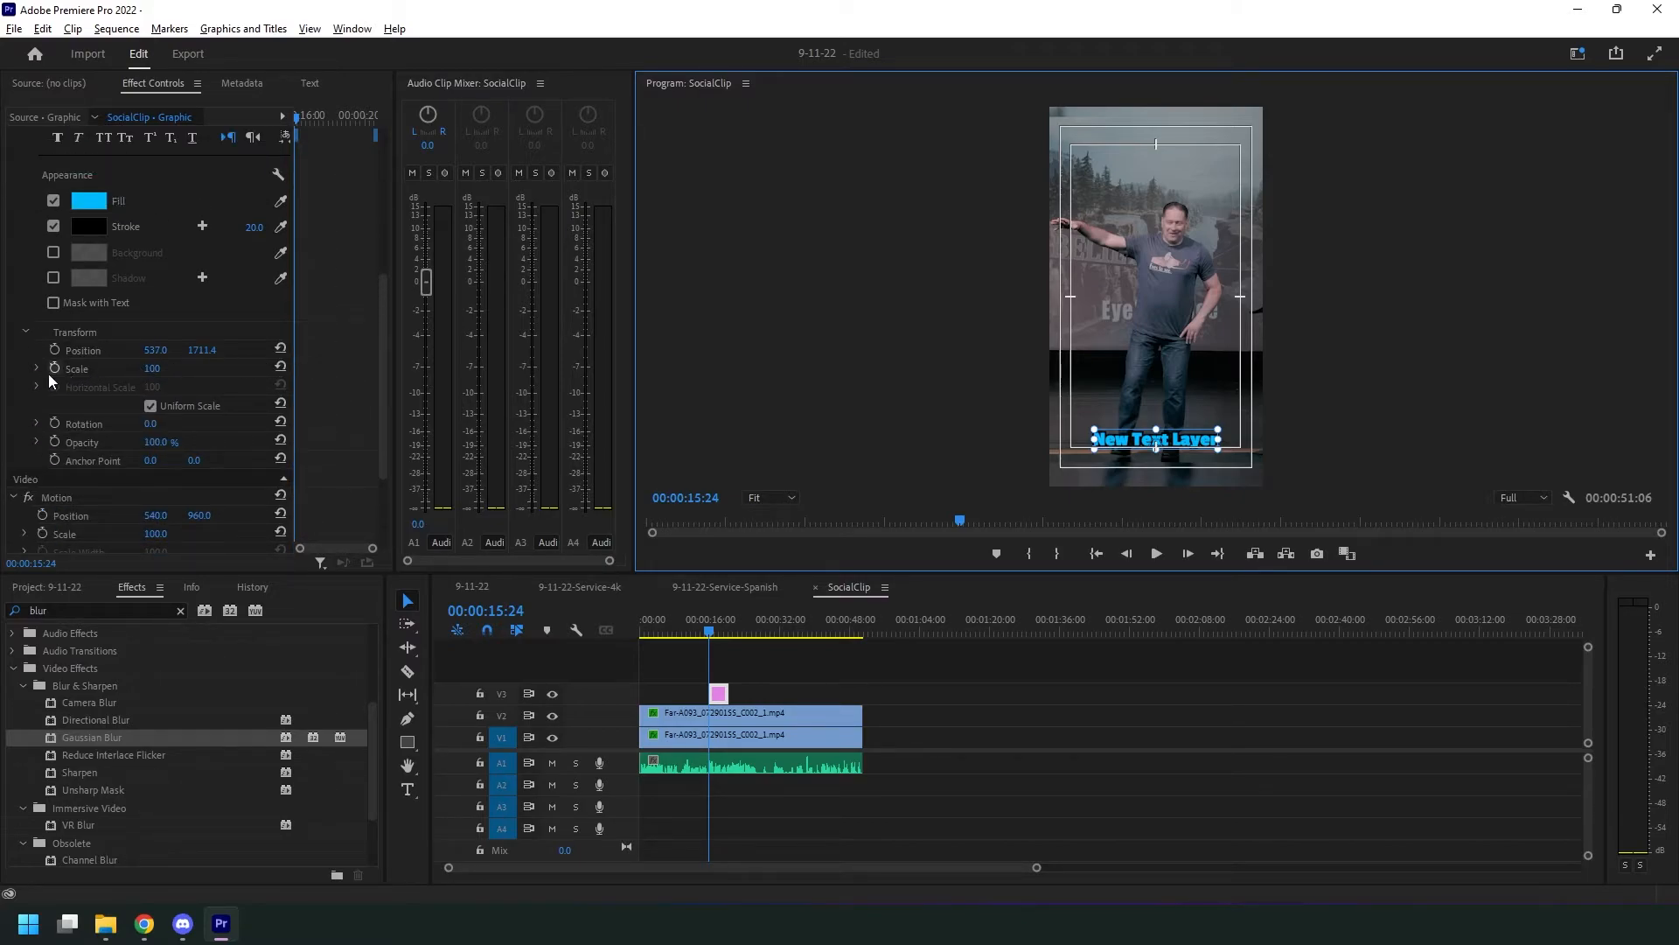
pyautogui.click(717, 662)
pyautogui.press('=')
pyautogui.press('=')
pyautogui.press('=')
pyautogui.press('=')
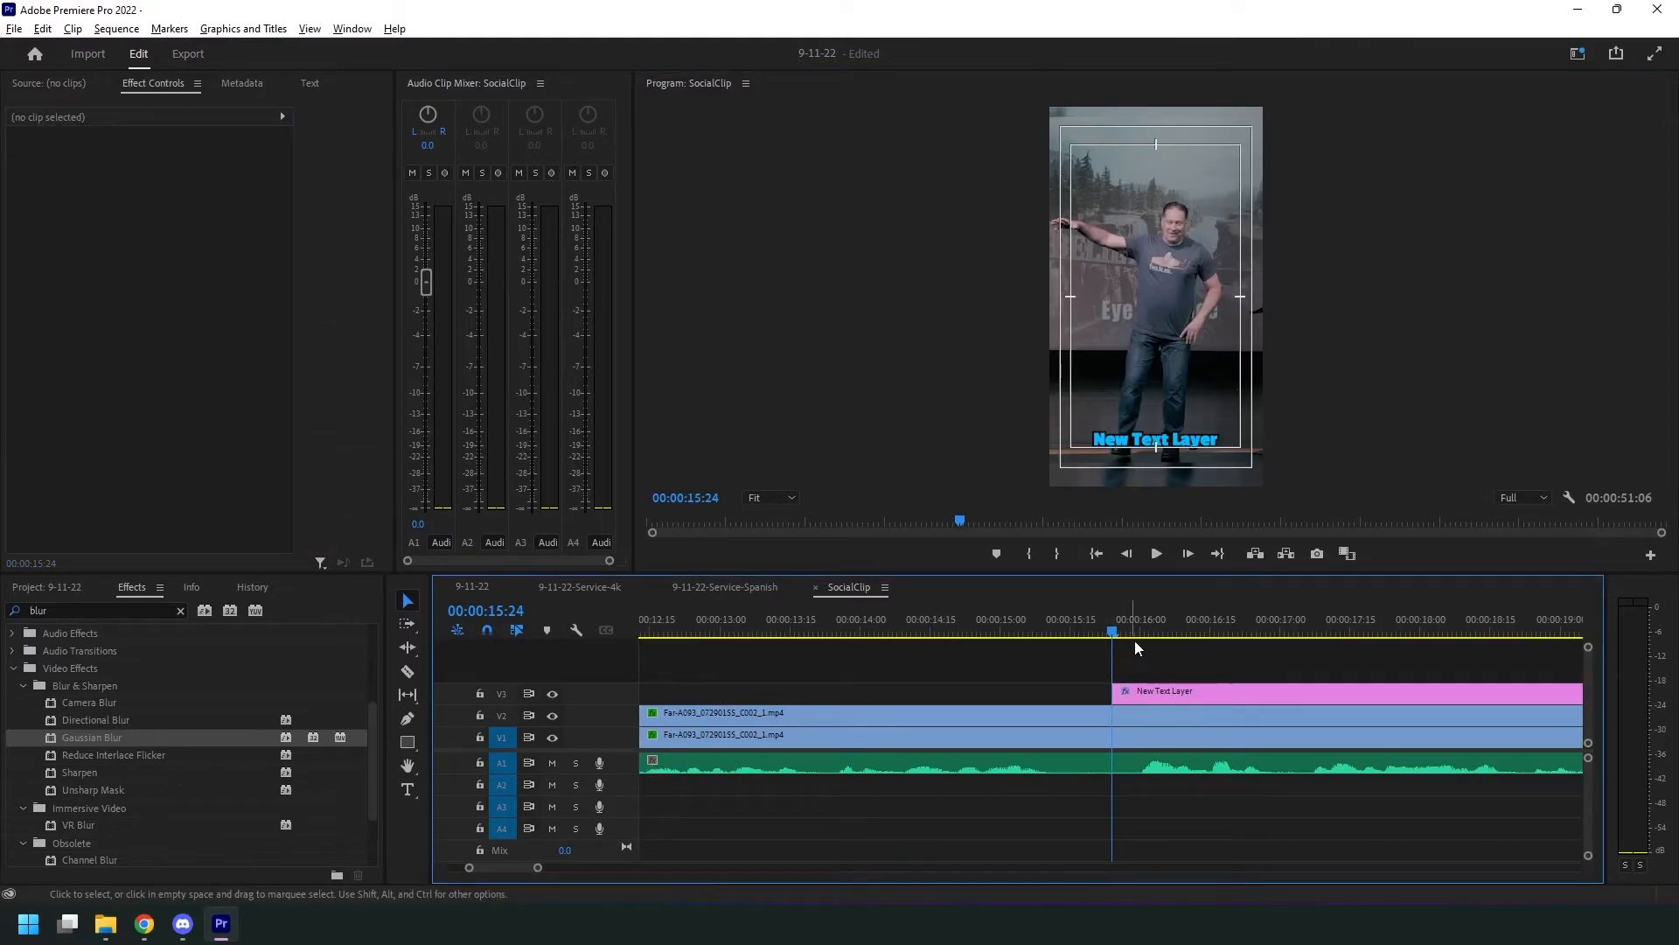
pyautogui.click(1130, 693)
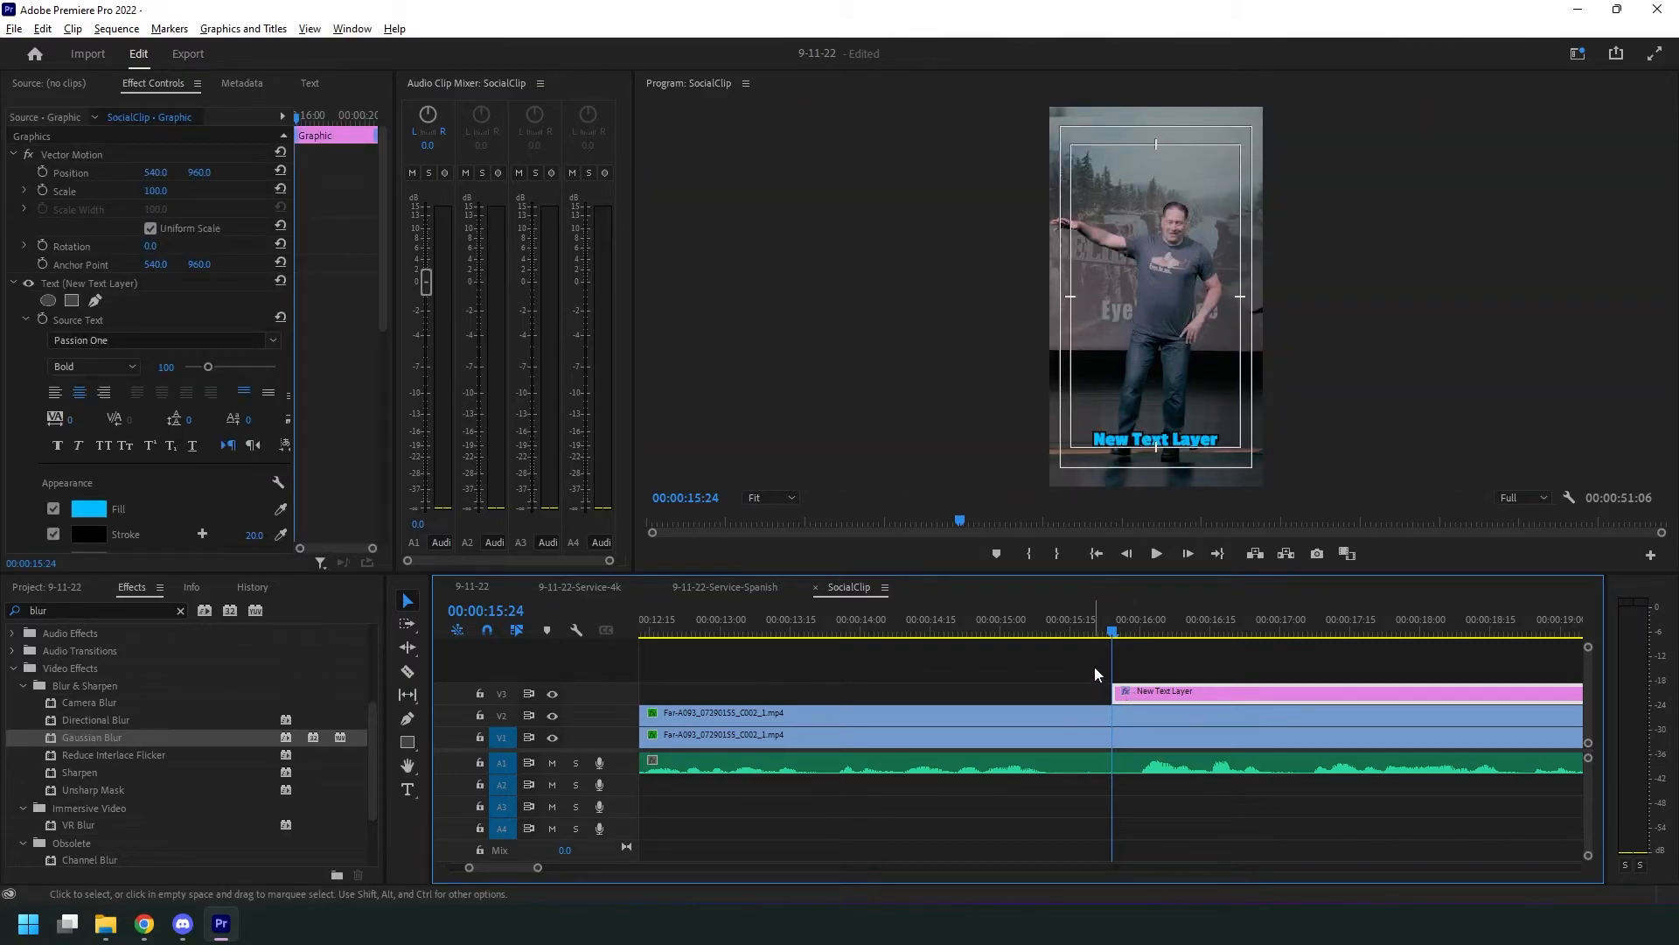
pyautogui.press('Right')
pyautogui.press('Right')
pyautogui.press('Right')
pyautogui.press('Right')
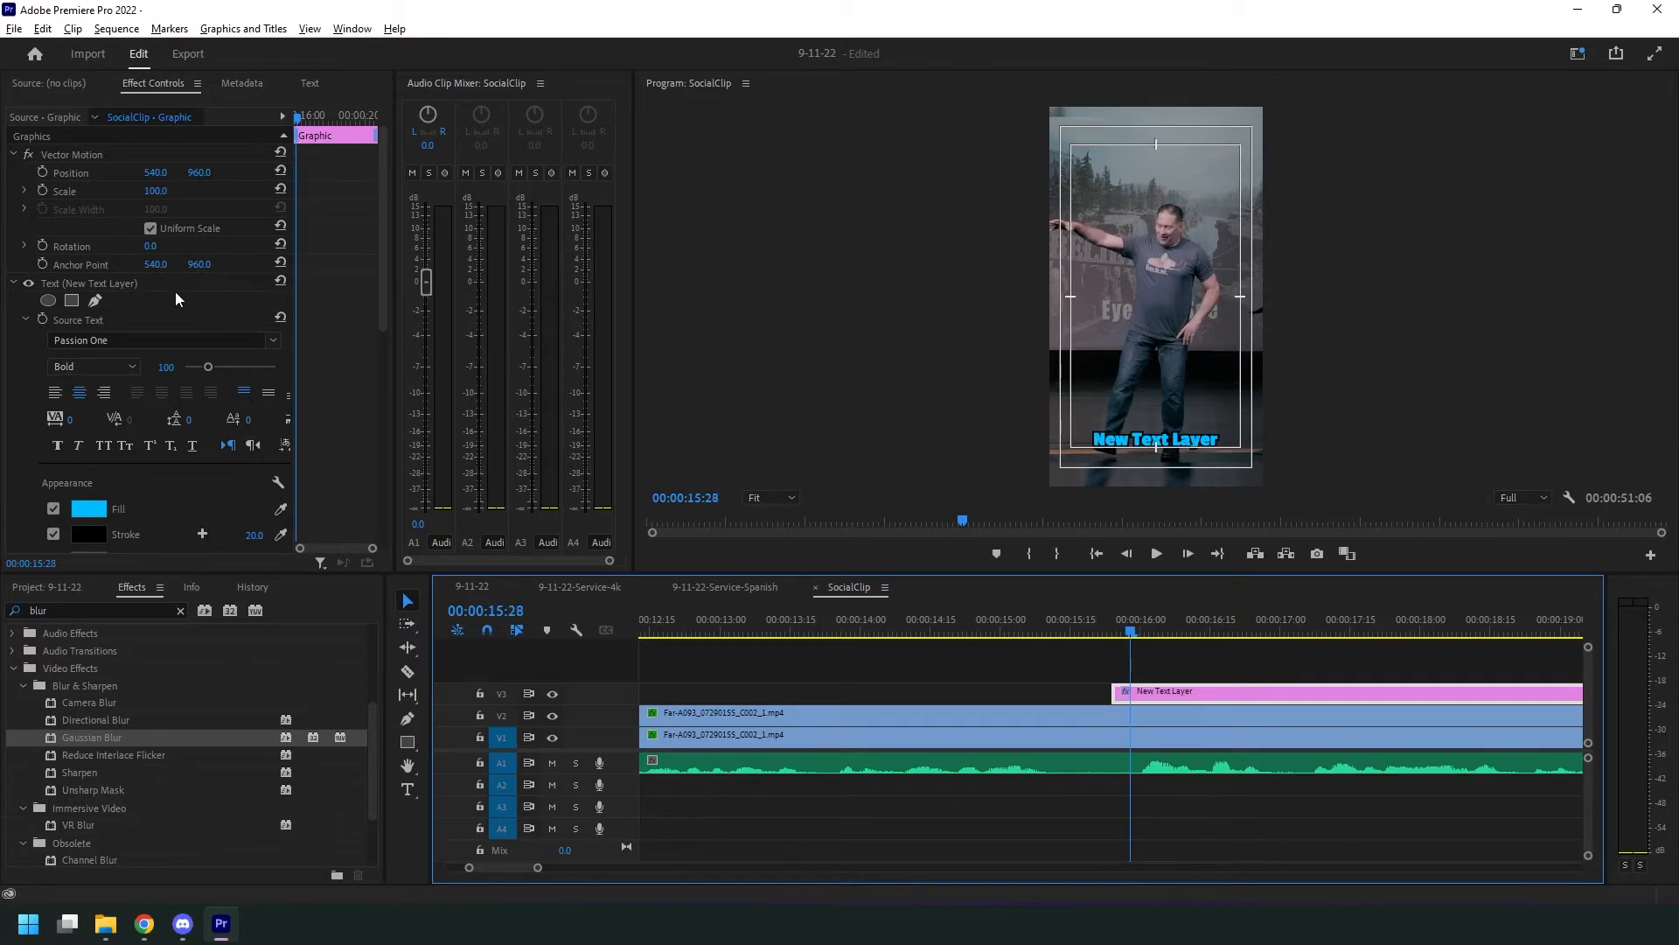
pyautogui.scroll(-9, 229, 306)
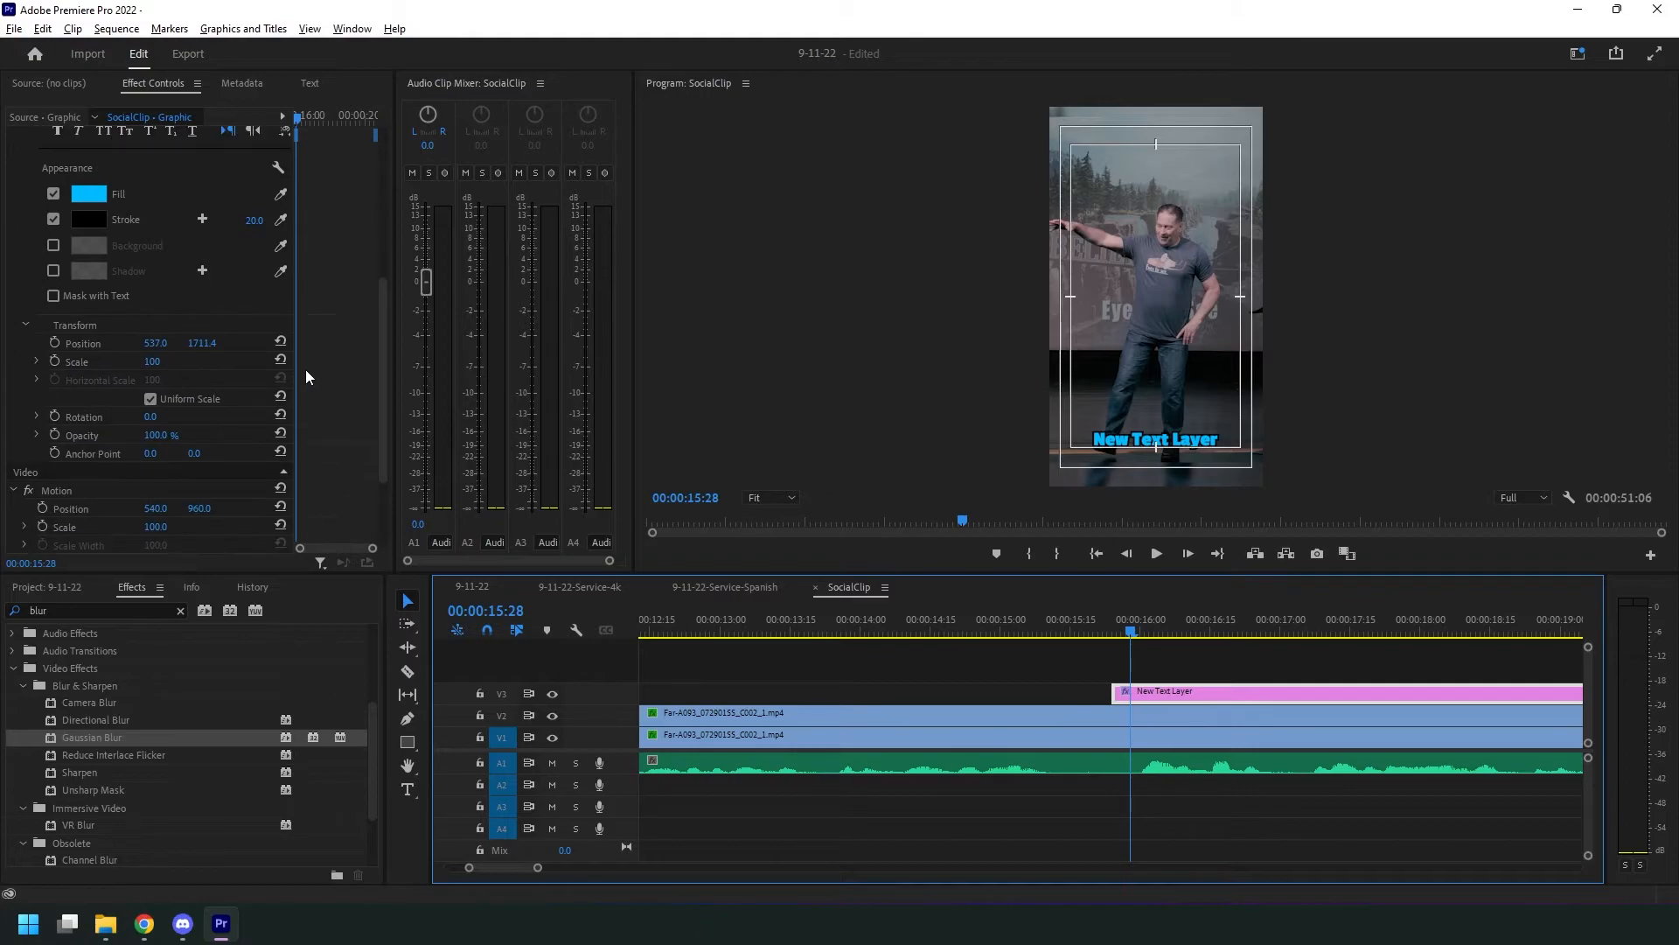
pyautogui.scroll(-1, 306, 369)
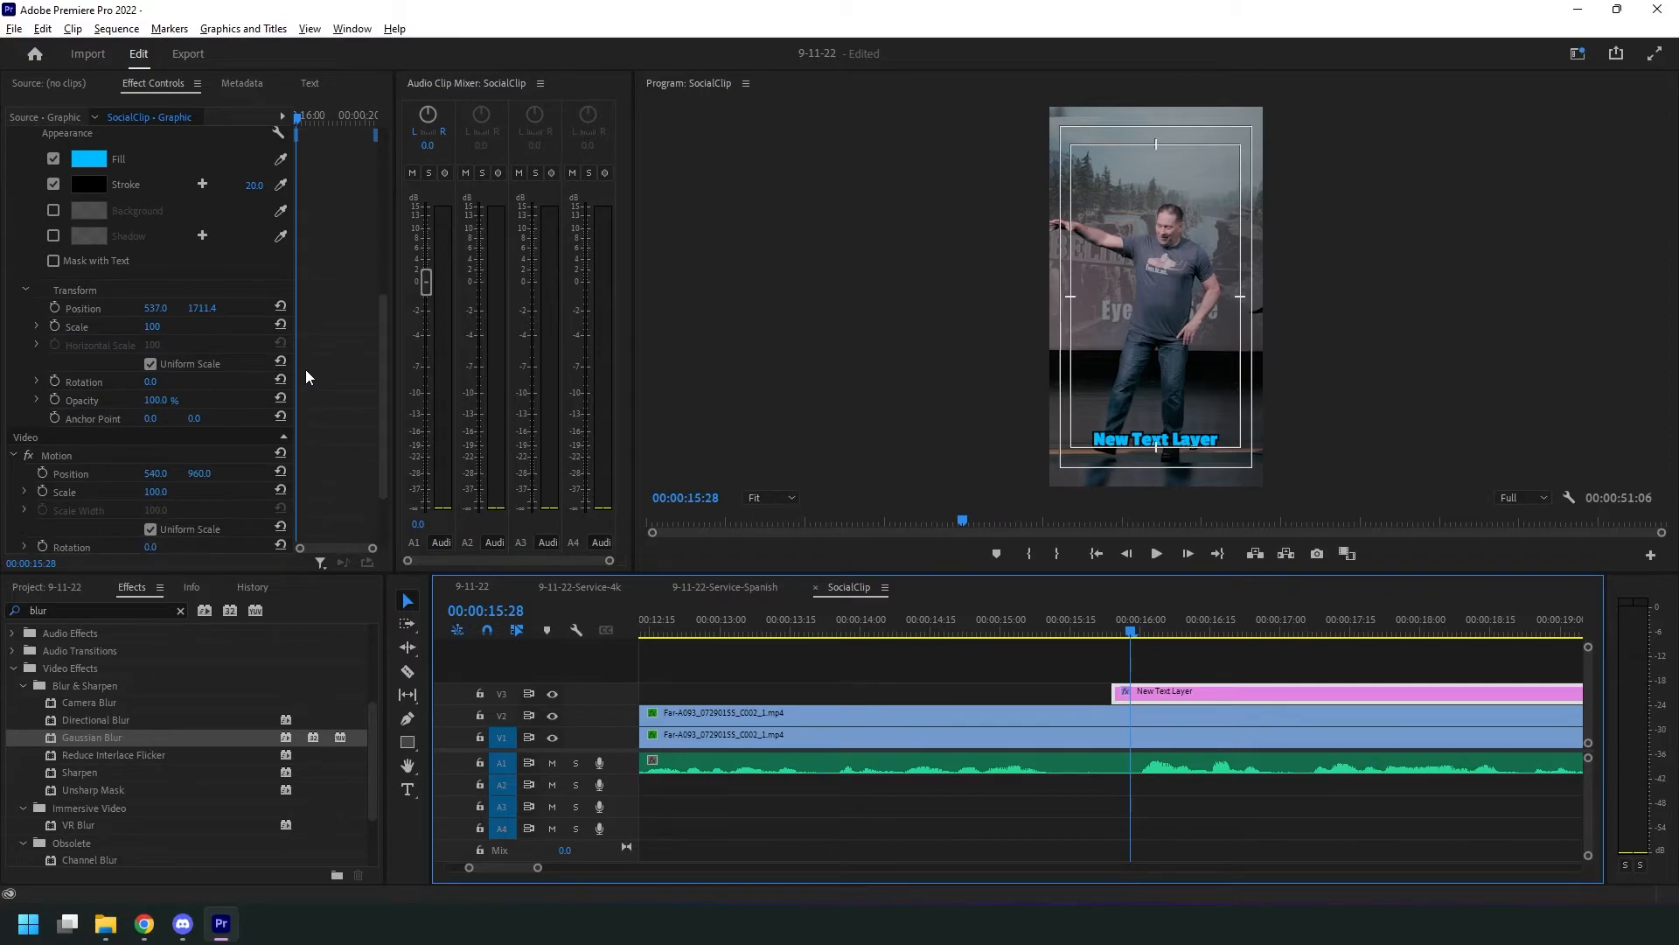
pyautogui.click(54, 325)
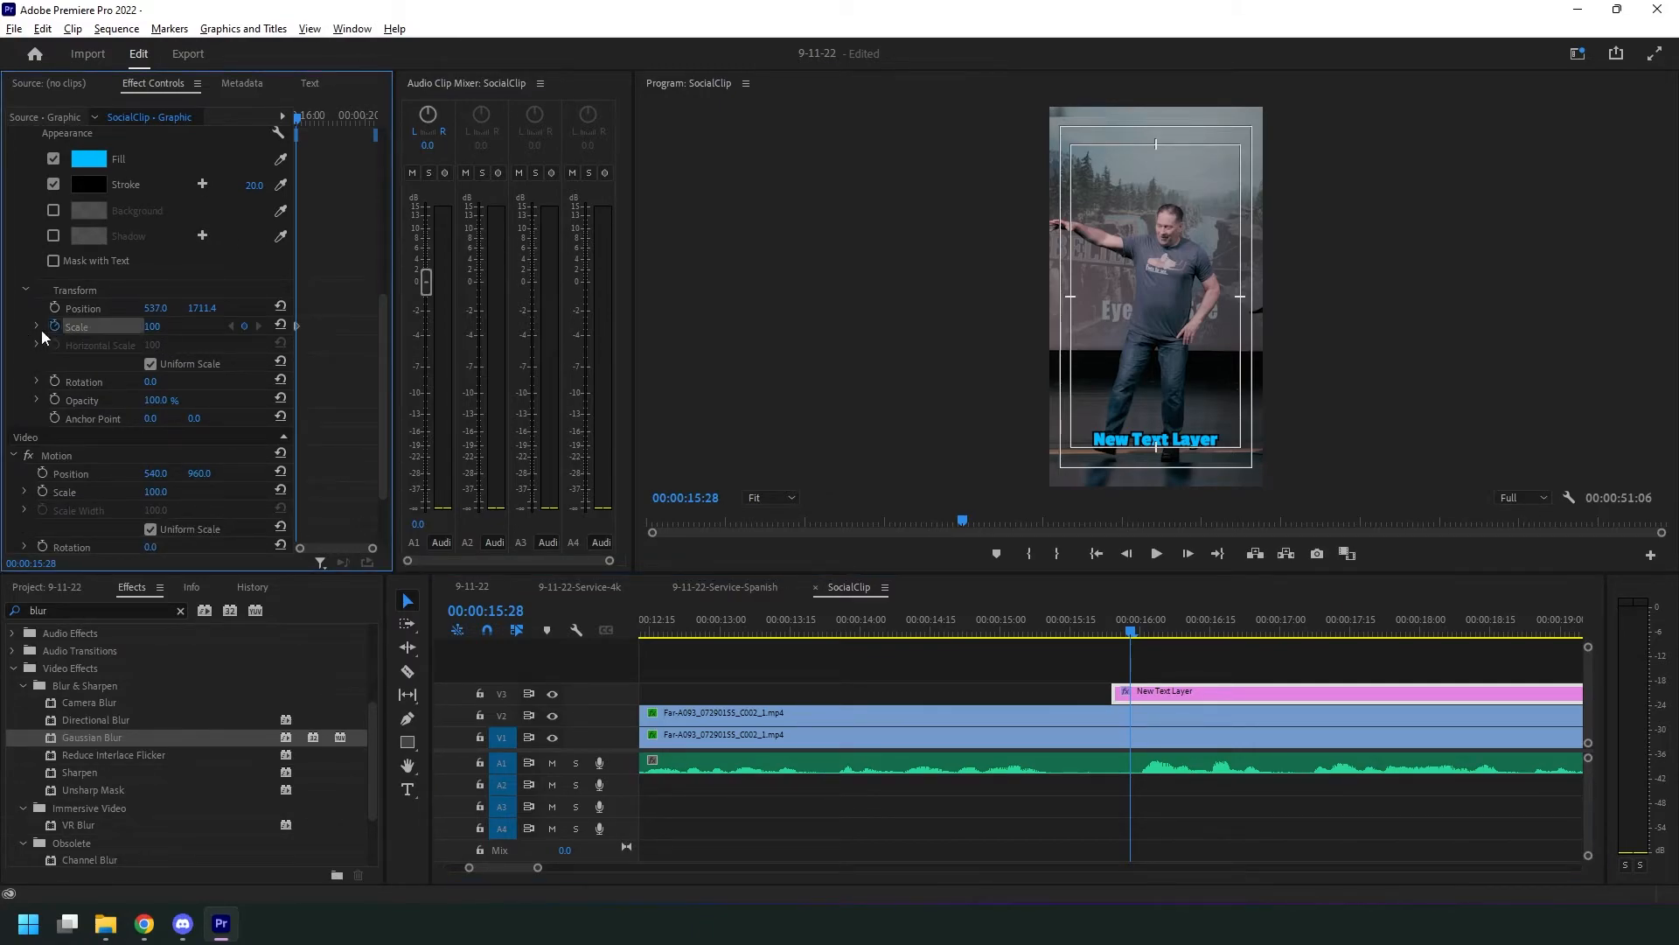
# - Add a scale keyframe of 0 for the text at the clip's start, 00:00:15:24
pyautogui.press('Left')
pyautogui.press('Left')
pyautogui.press('Left')
pyautogui.press('Left')
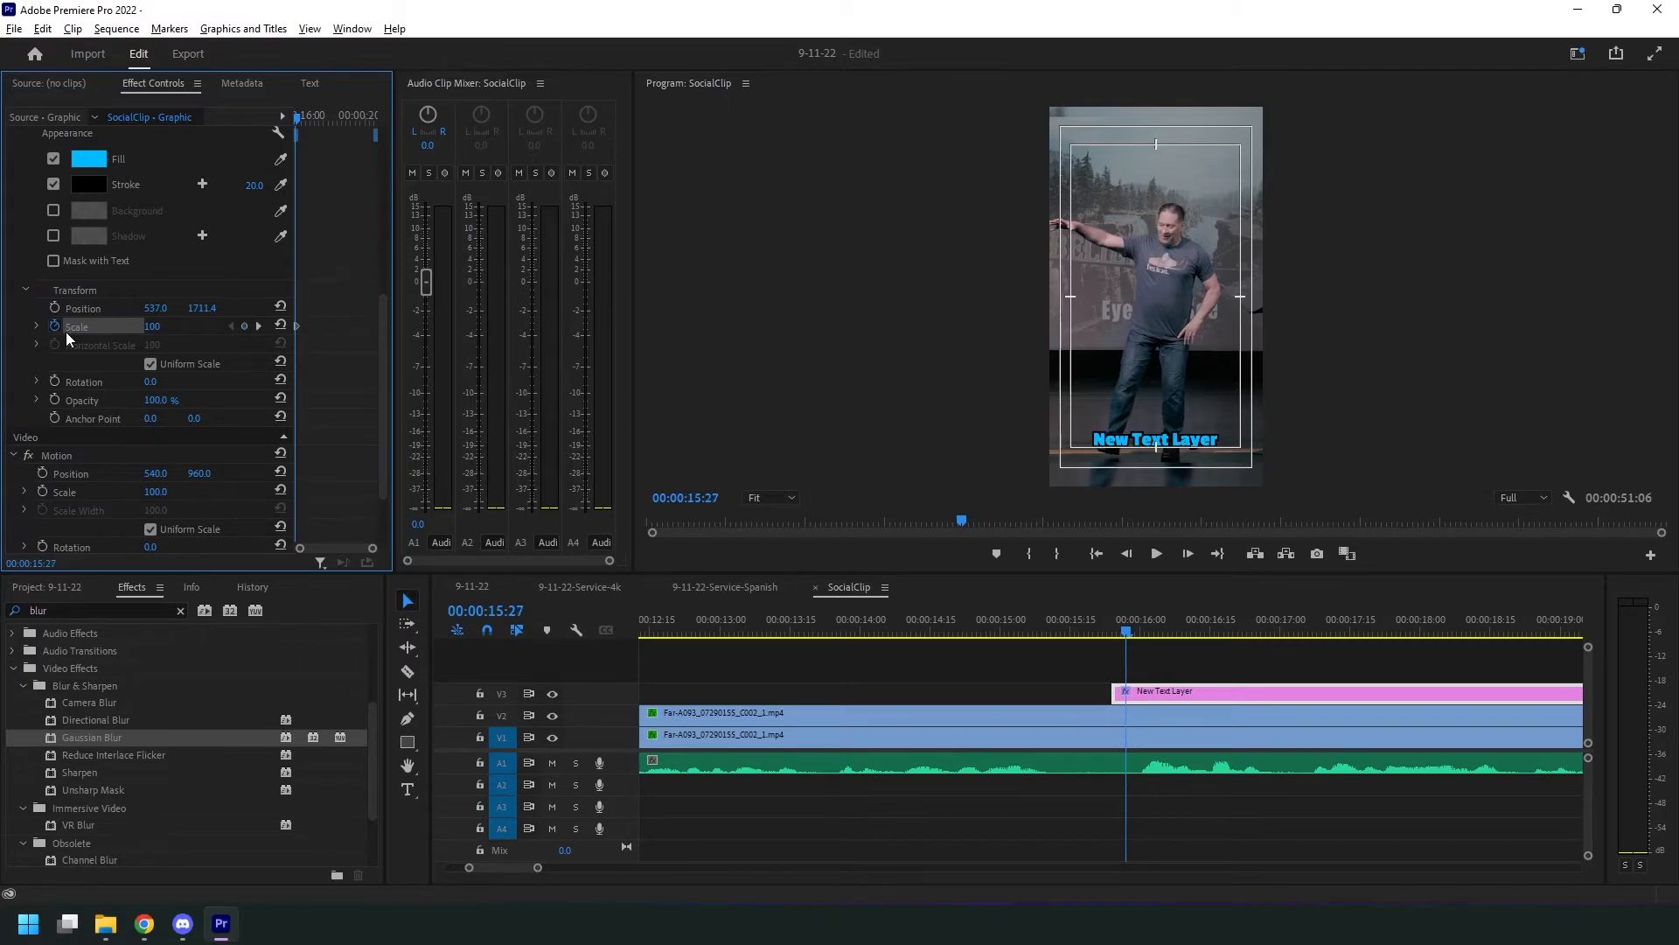
pyautogui.click(167, 321)
pyautogui.write('0')
pyautogui.press('Return')
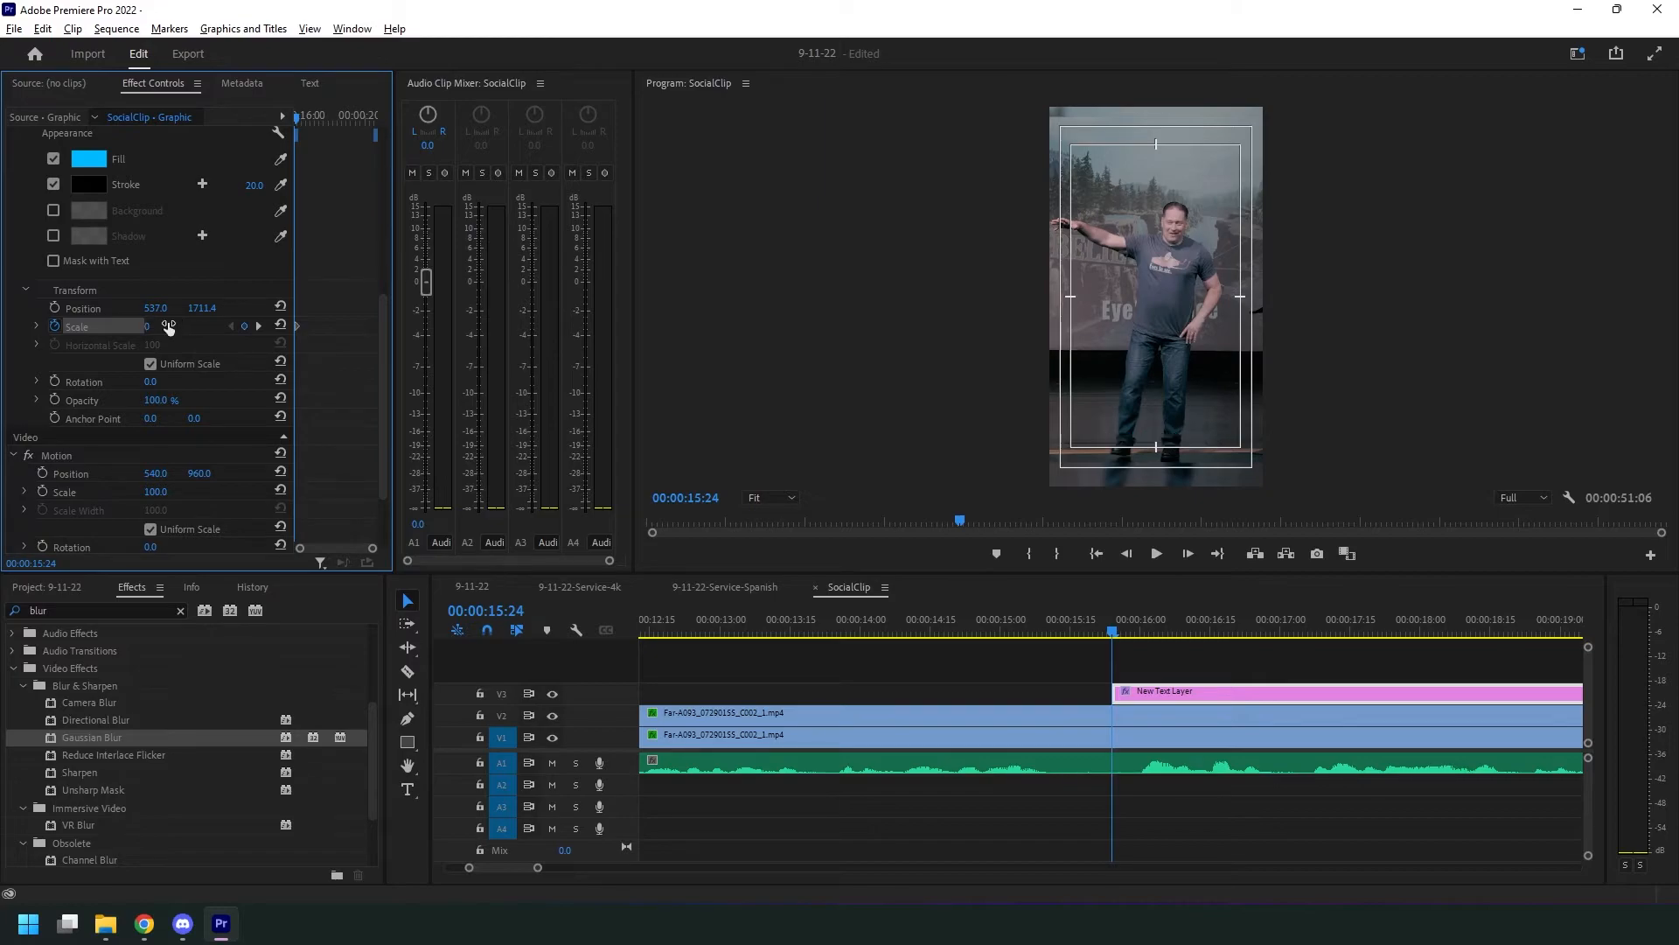
# - Add a scale keyframe of 130 for the text at 00:00:16:00
pyautogui.click(258, 327)
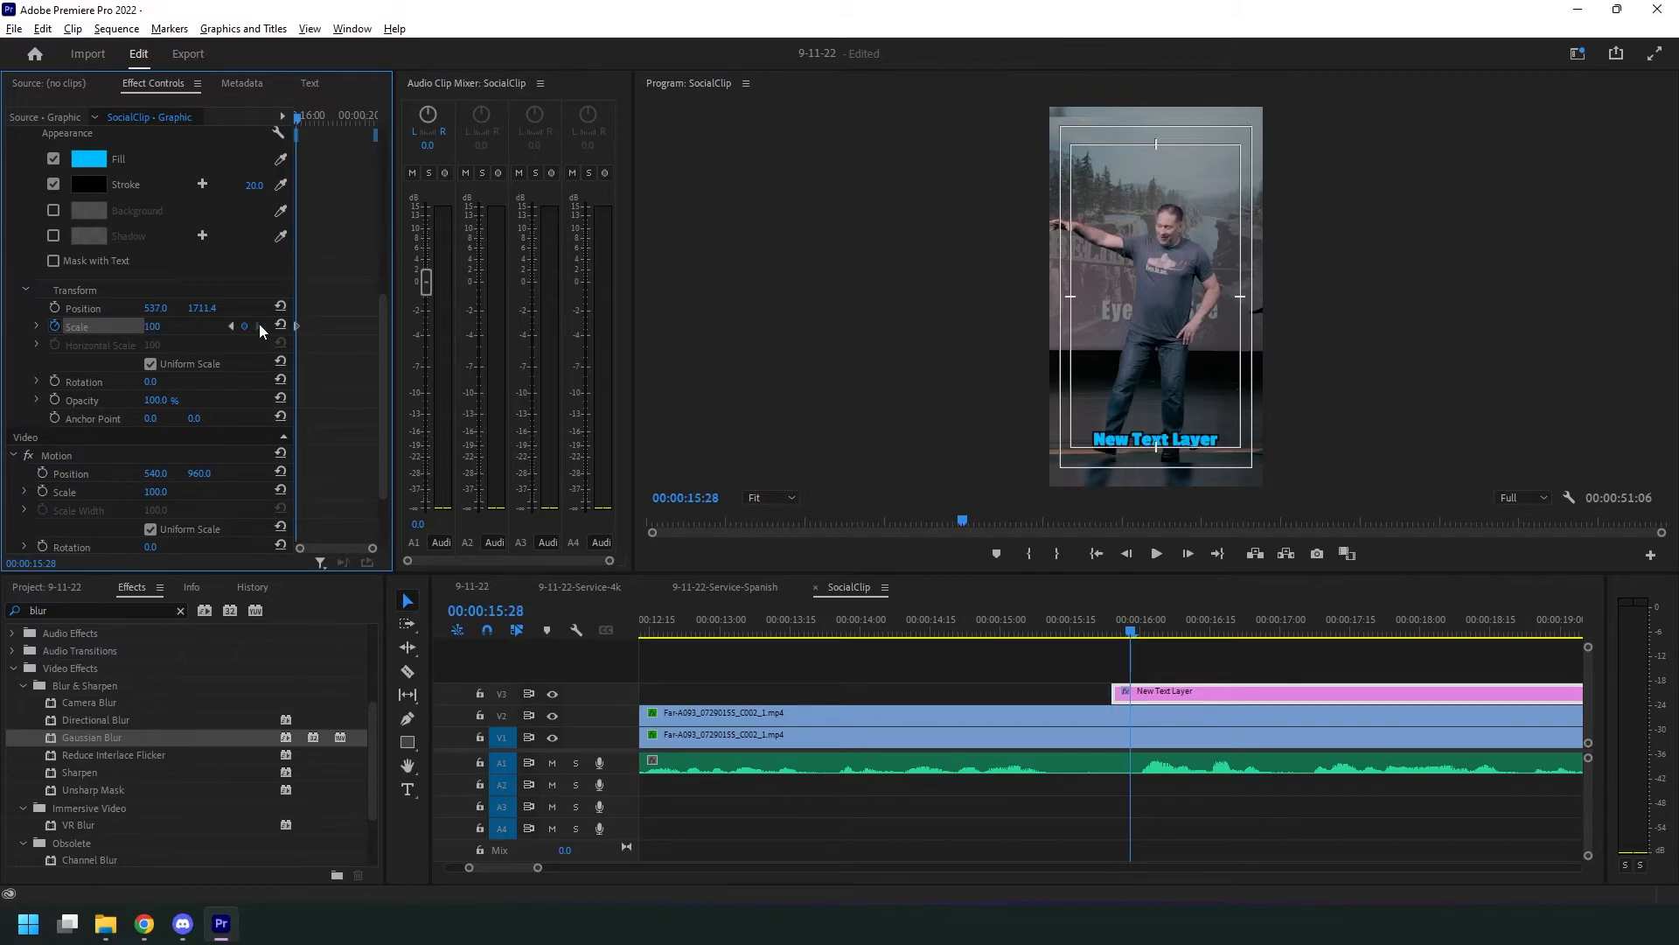
pyautogui.click(259, 325)
pyautogui.click(170, 326)
pyautogui.write('13')
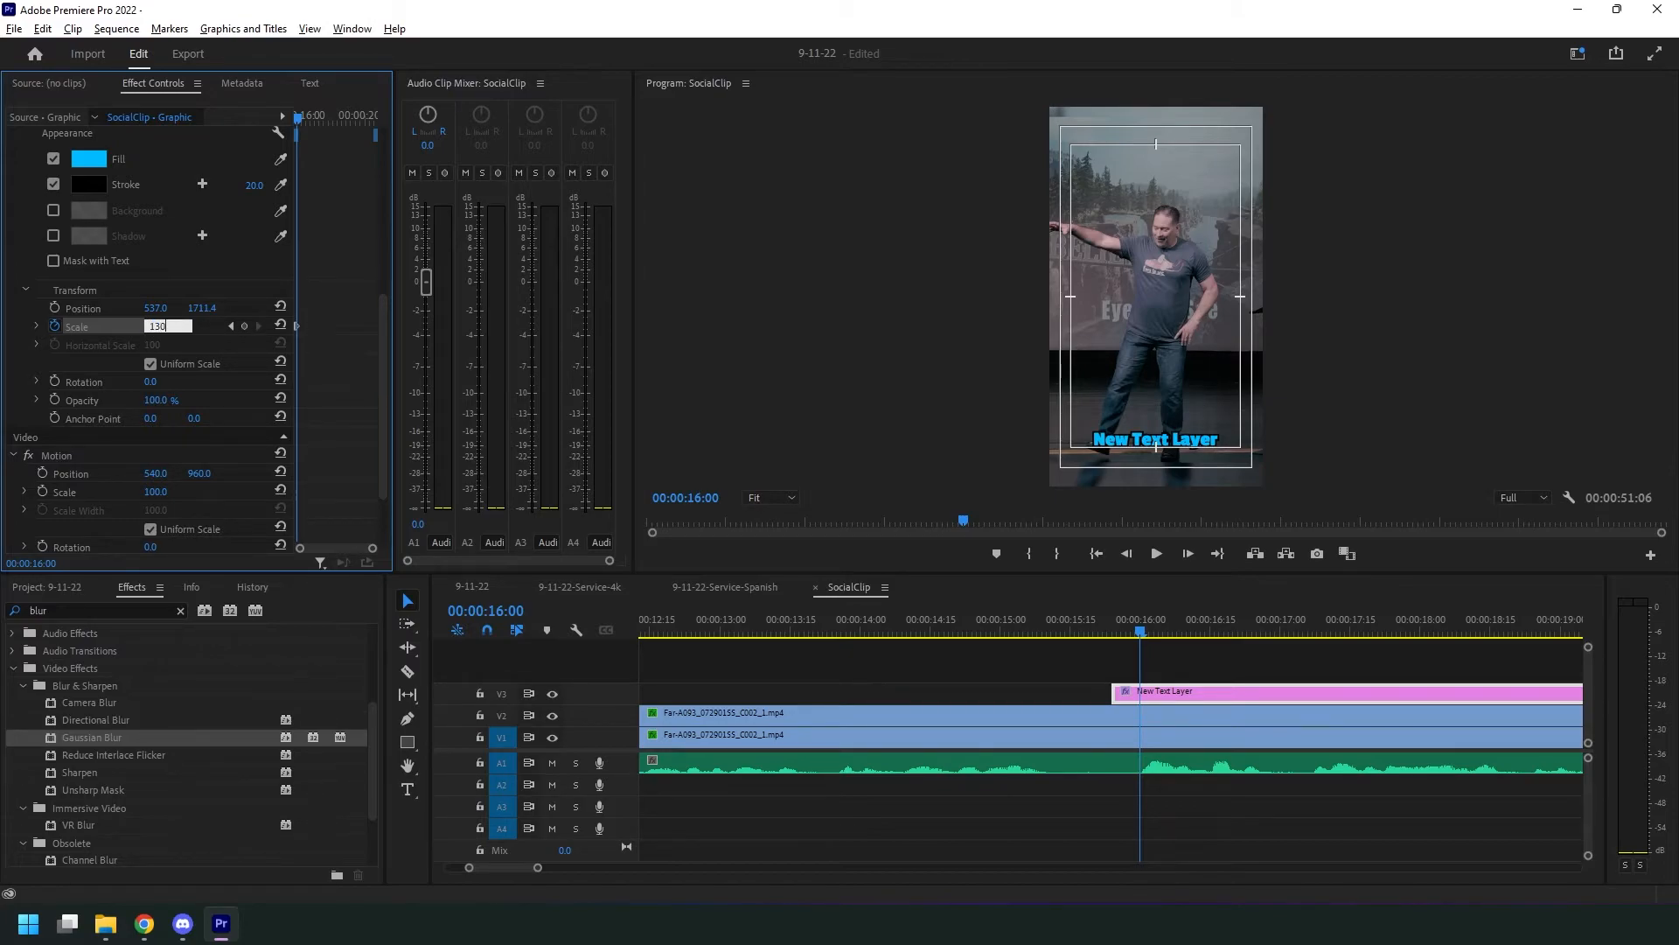
pyautogui.write('0')
pyautogui.press('Return')
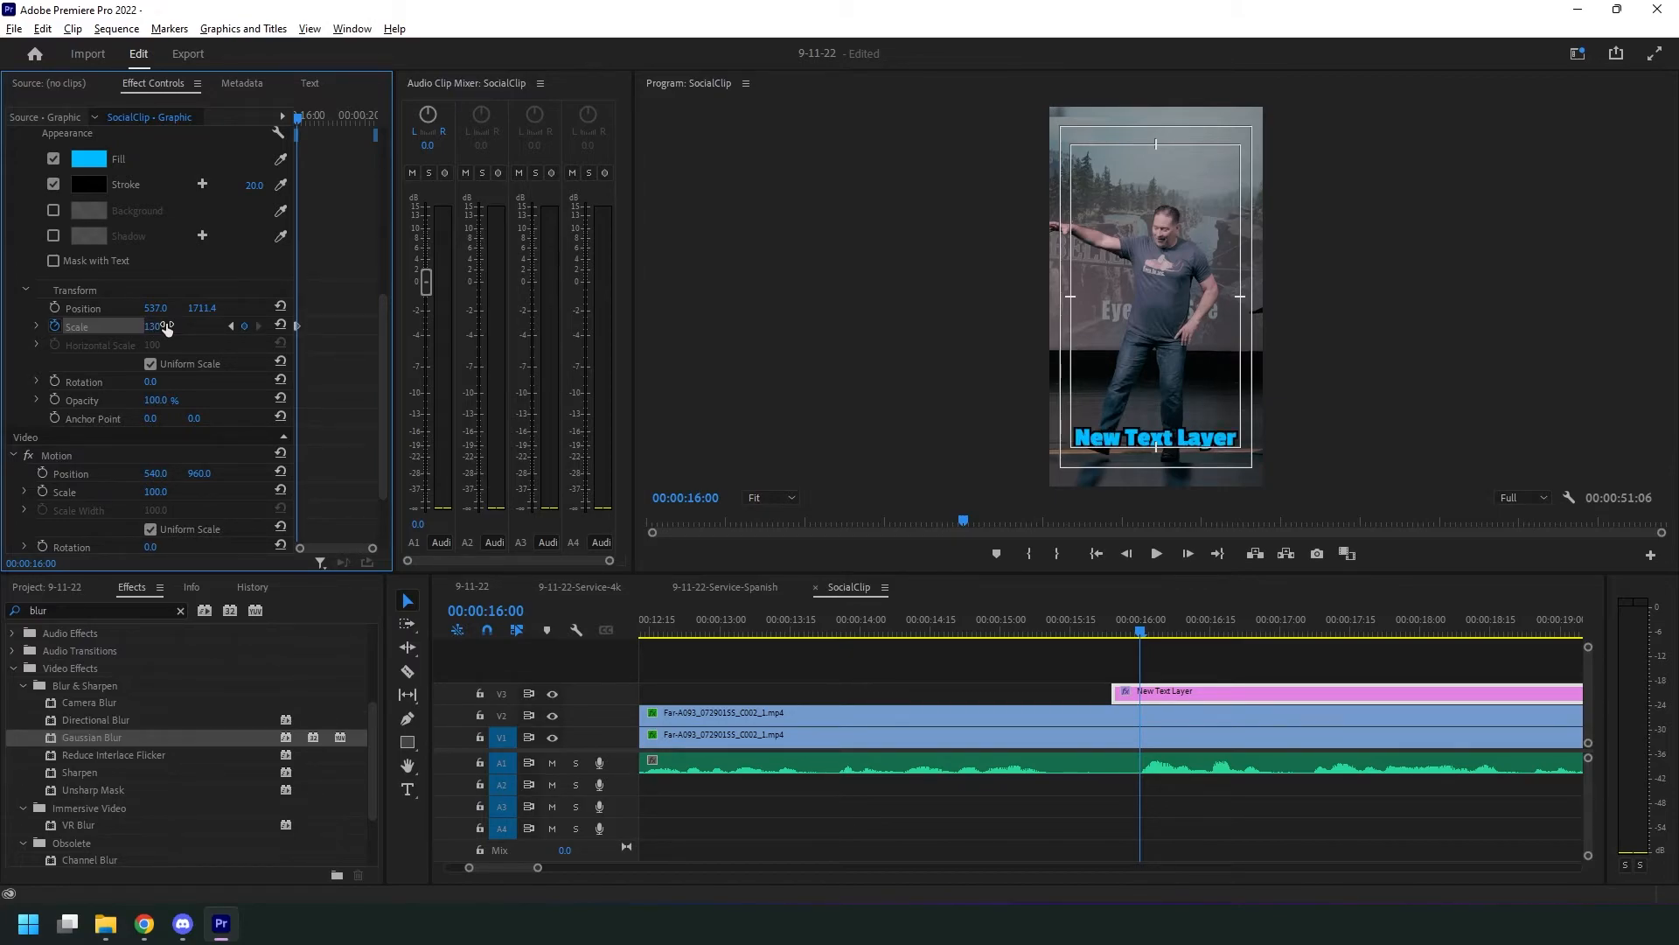
# - Add a scale keyframe of 100 for the text at 00:00:16:02
pyautogui.press('Right')
pyautogui.press('Right')
pyautogui.click(168, 327)
pyautogui.write('100')
pyautogui.press('Return')
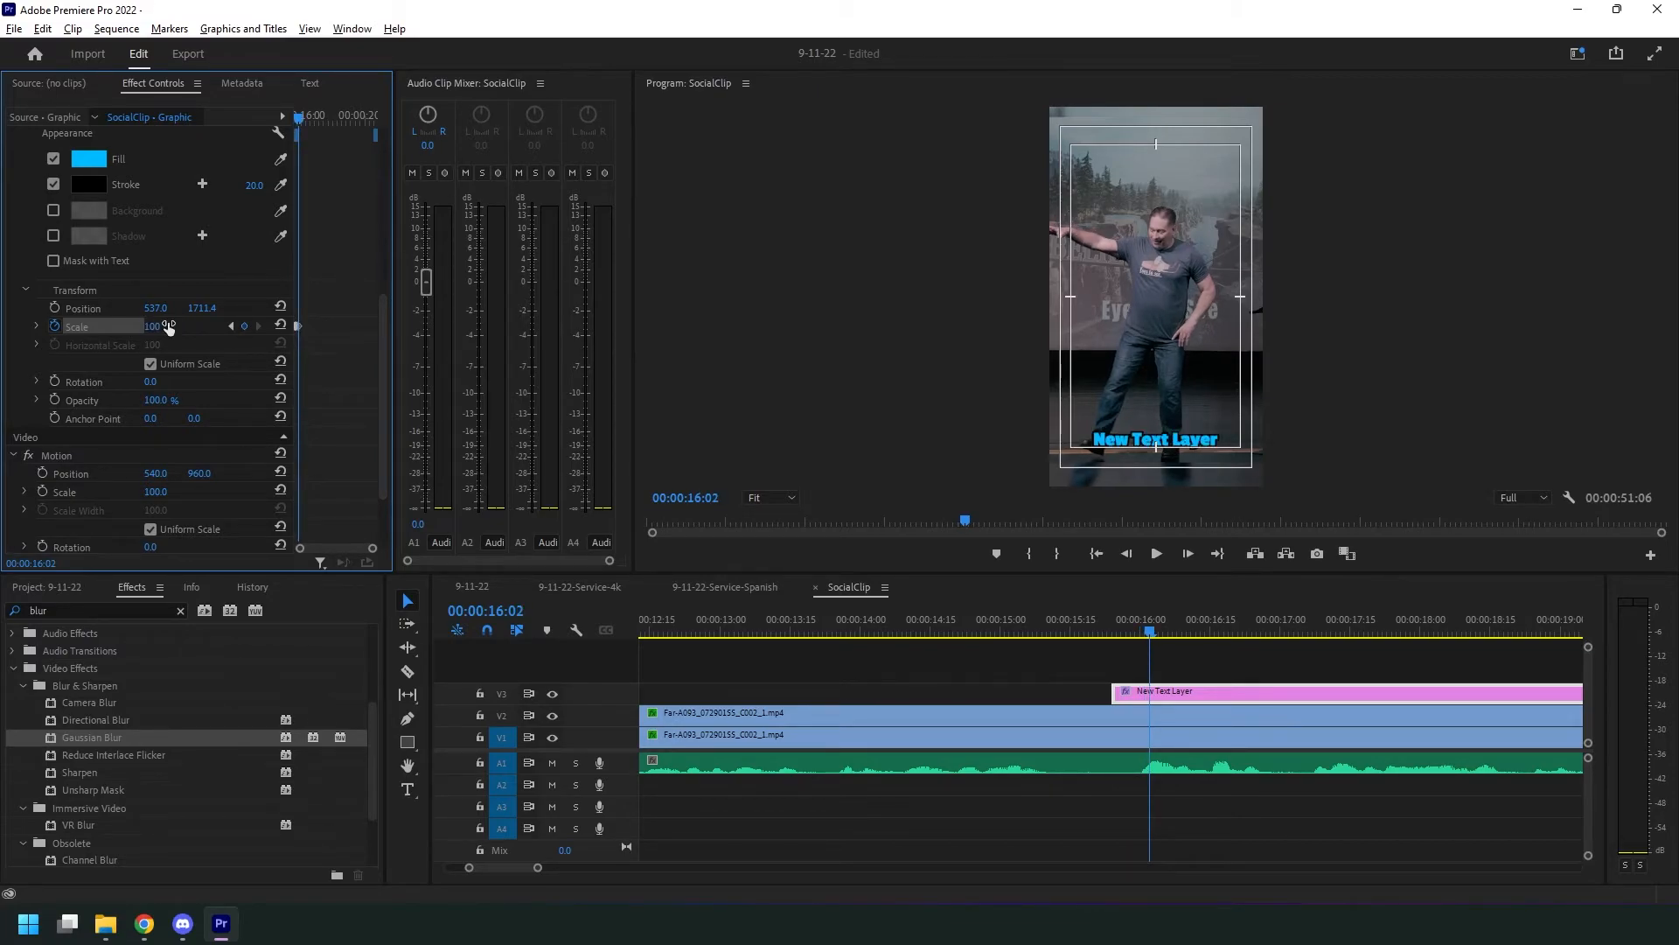
# - Play the sequence from just before the V3 text clip to preview the text's scale animation
pyautogui.click(1120, 668)
pyautogui.click(1103, 627)
pyautogui.moveTo(1106, 630)
pyautogui.mouseDown()
pyautogui.moveTo(1032, 630)
pyautogui.moveTo(1101, 636)
pyautogui.mouseUp()
pyautogui.press('space')
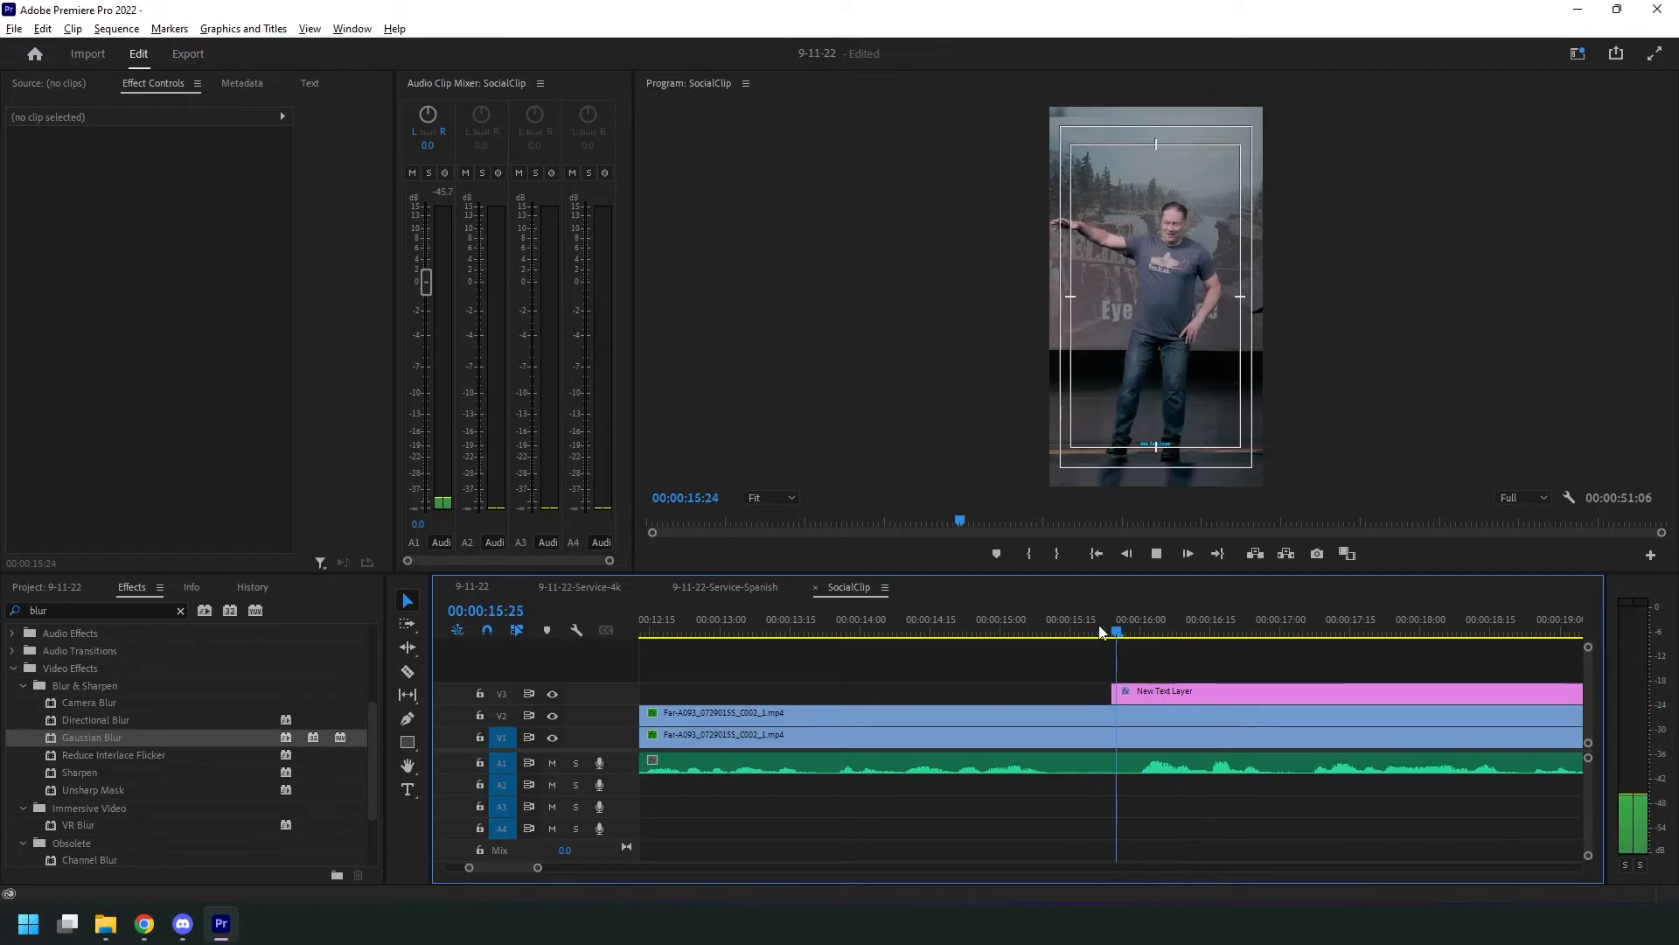
pyautogui.press('space')
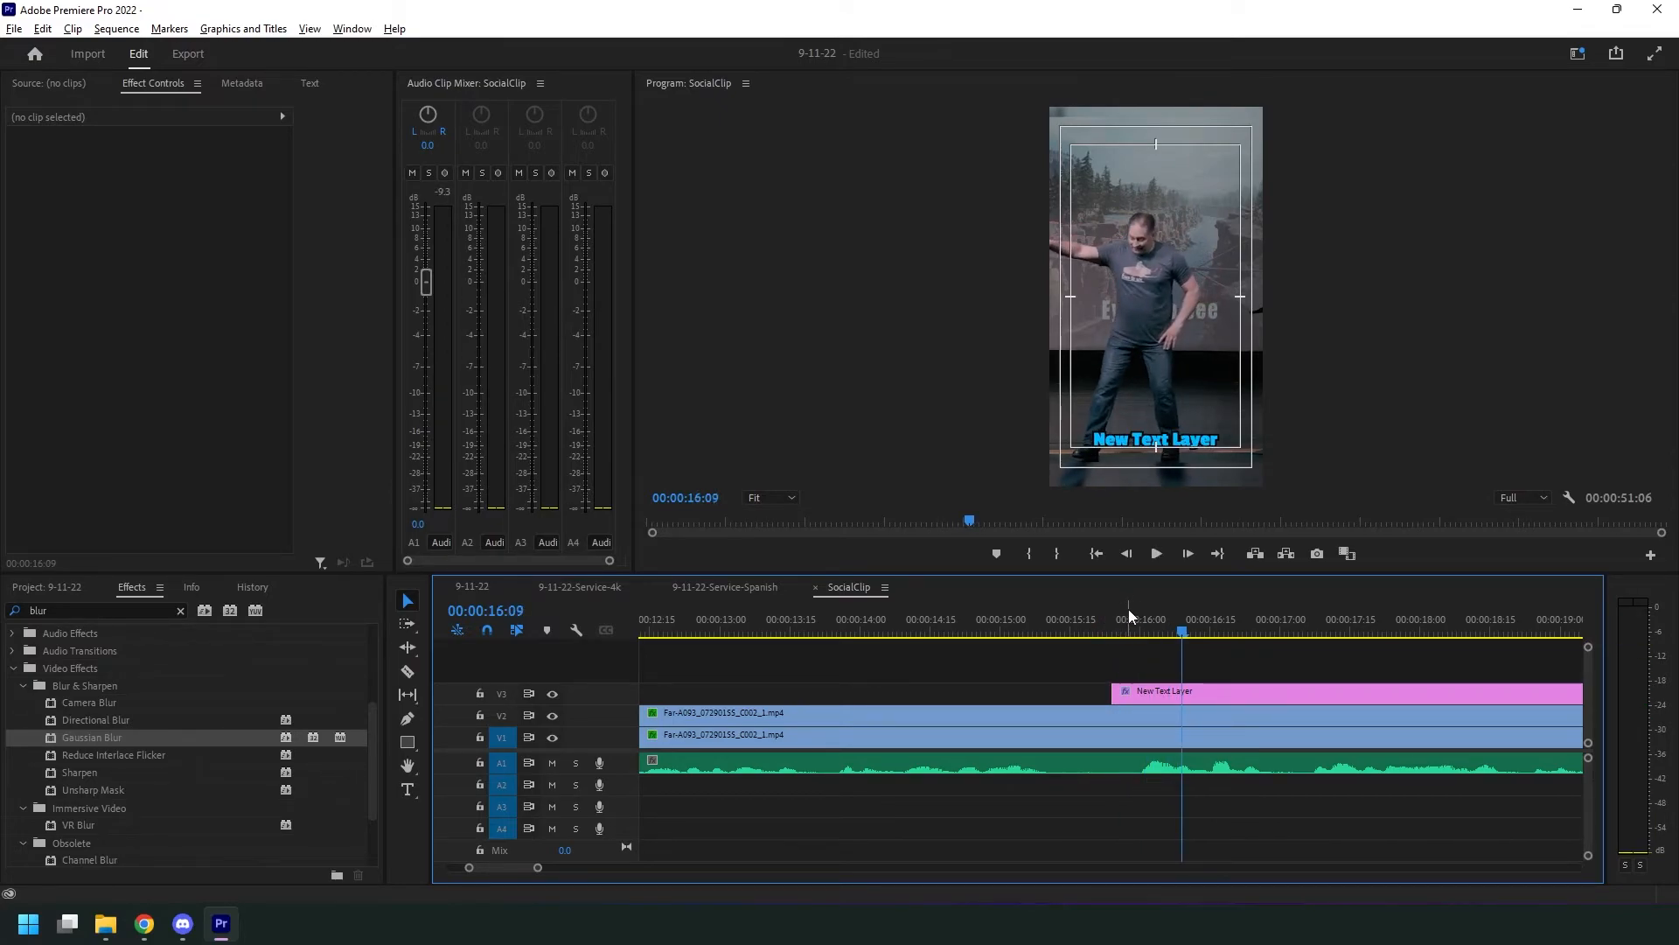
# - Copy the text clip on V3 and paste the duplicate on the same track at 00:00:16:07
pyautogui.press('-')
pyautogui.press('=')
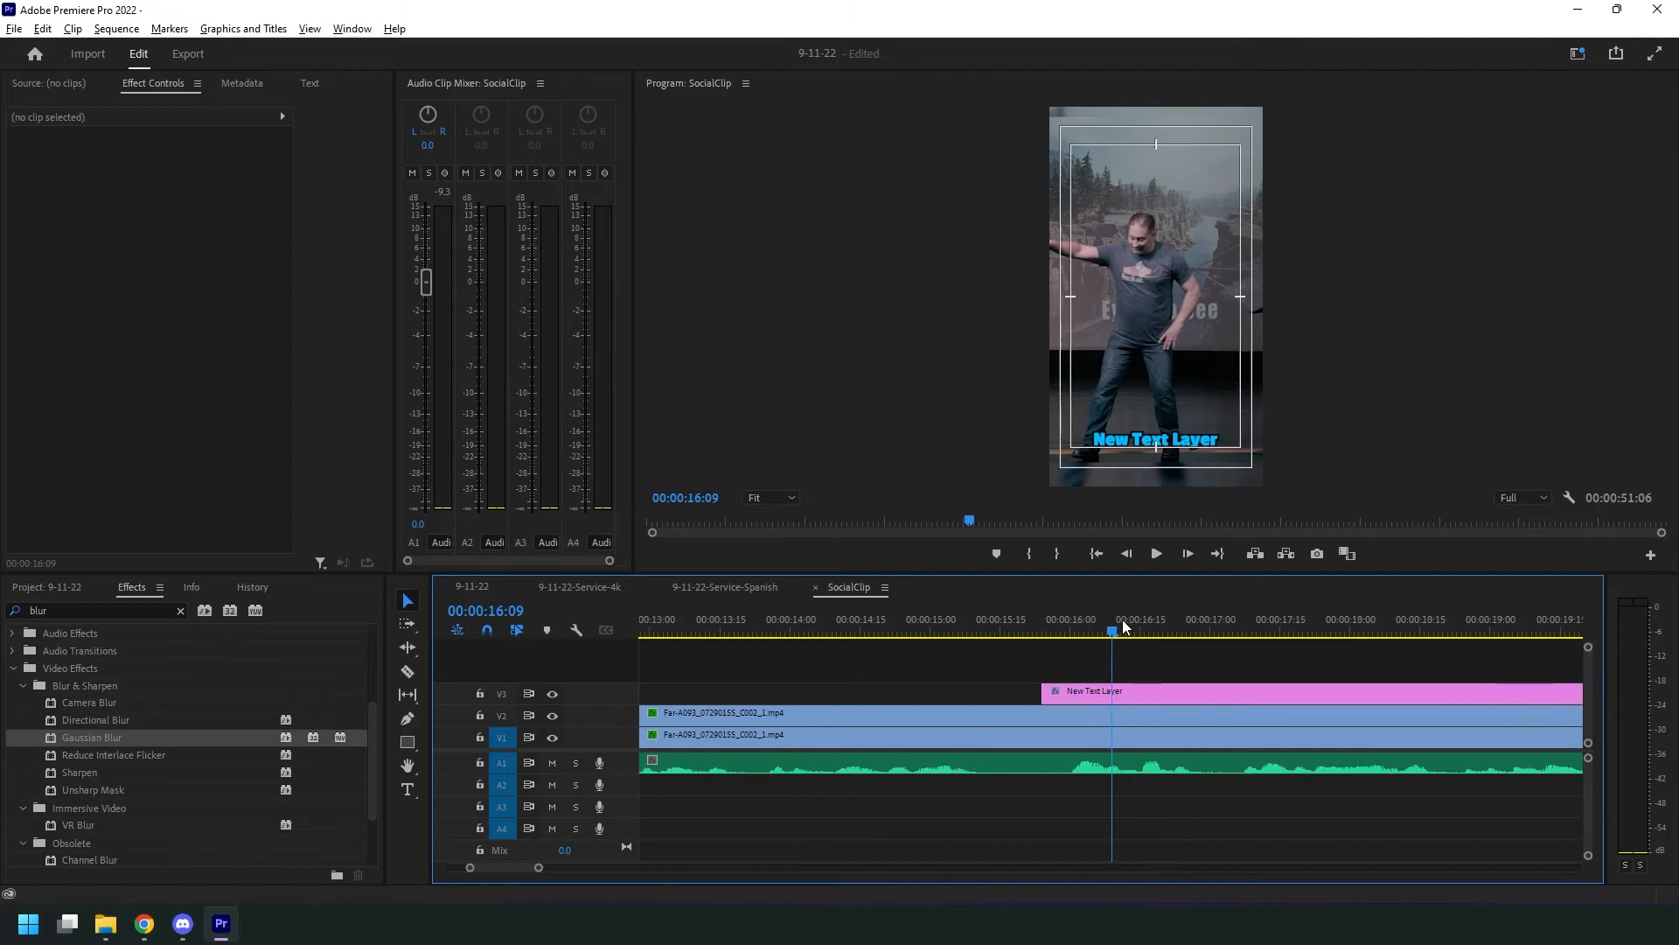
pyautogui.click(1102, 624)
pyautogui.click(1129, 691)
pyautogui.hotkey('shift', 'Down')
pyautogui.press('-')
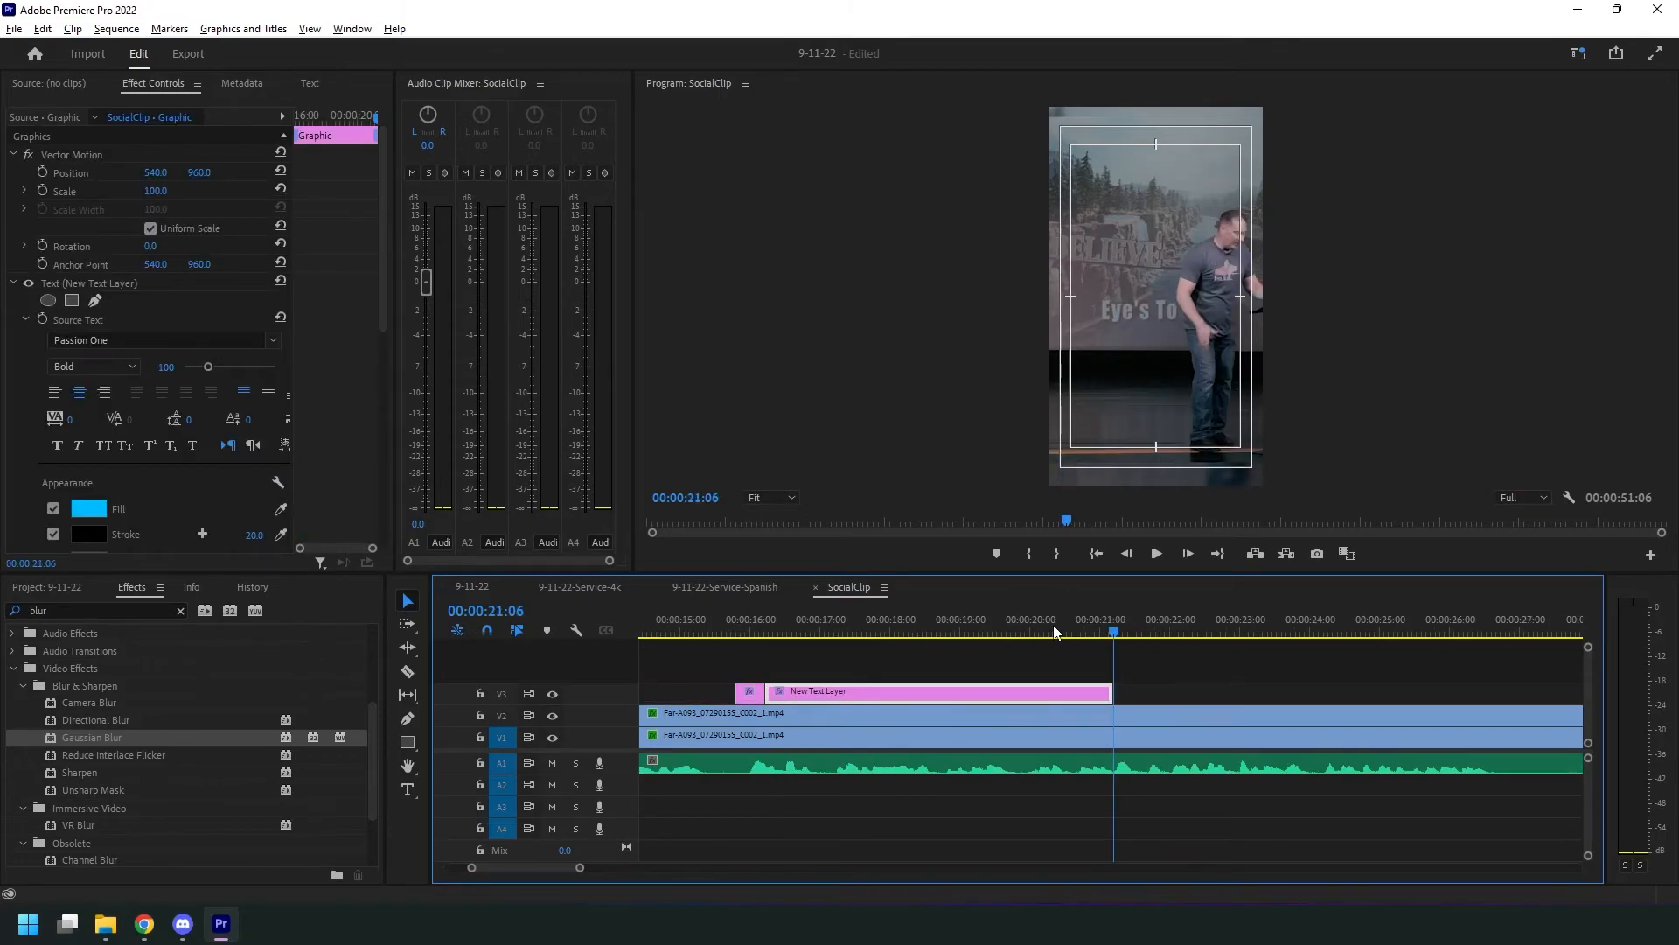
# - Paste another copy of the text clip on V3 at 00:00:16:22, over the second text clip
pyautogui.press('-')
pyautogui.click(968, 626)
pyautogui.press('=')
pyautogui.press('=')
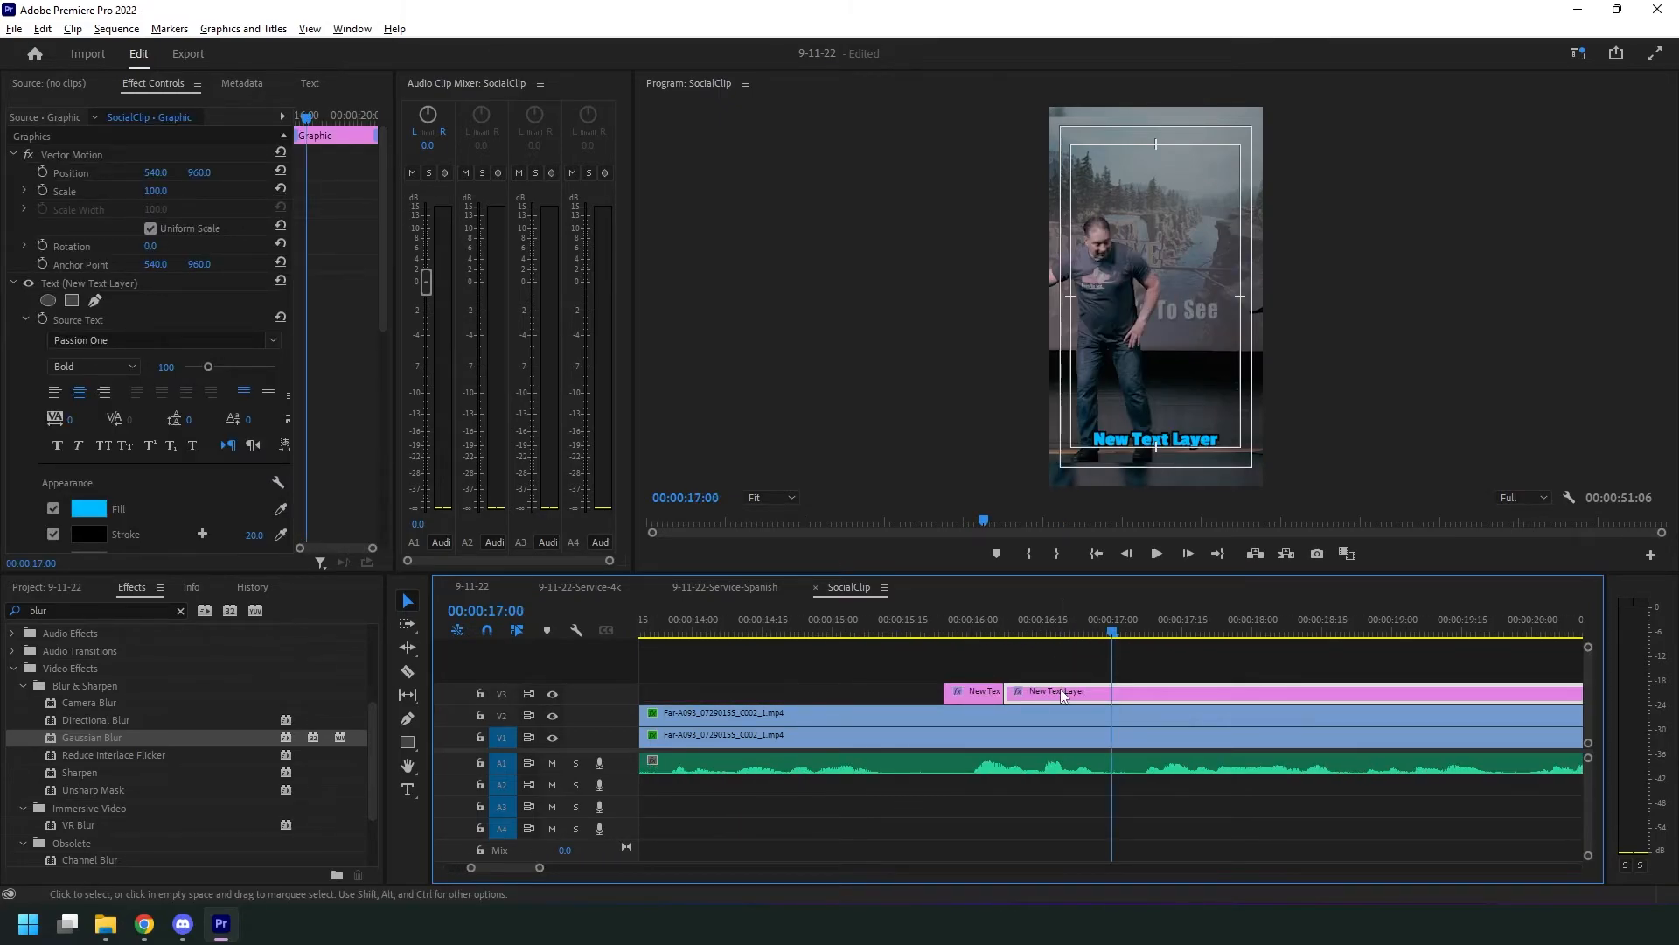
pyautogui.moveTo(1019, 626); pyautogui.dragTo(1065, 628)
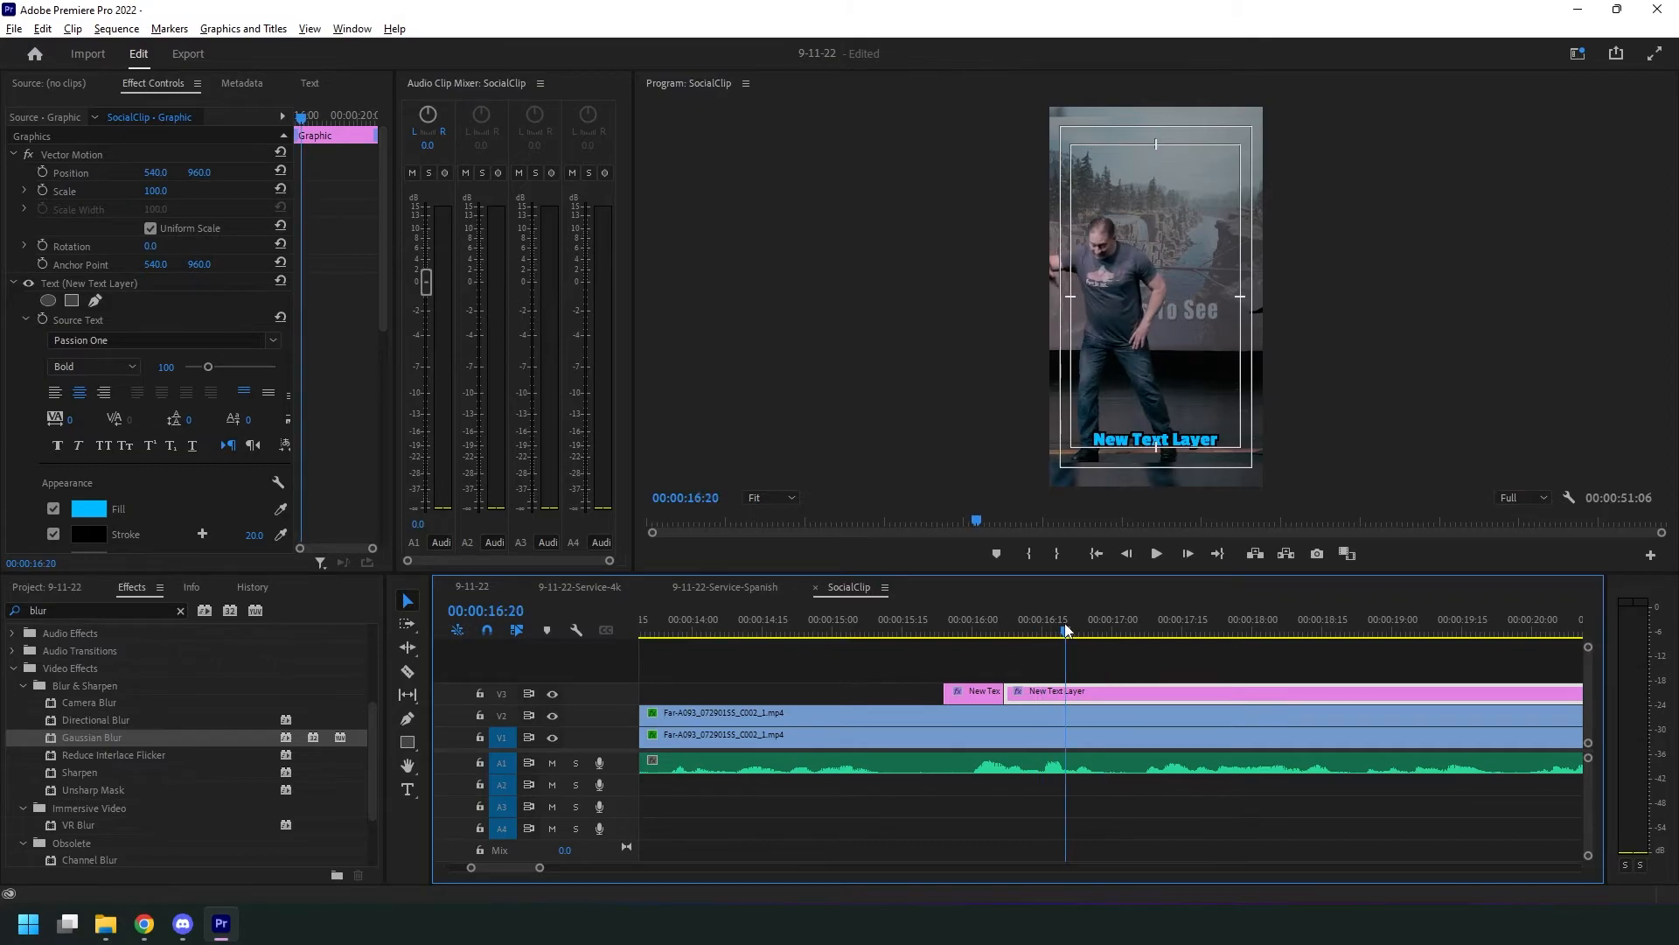
pyautogui.press('Down')
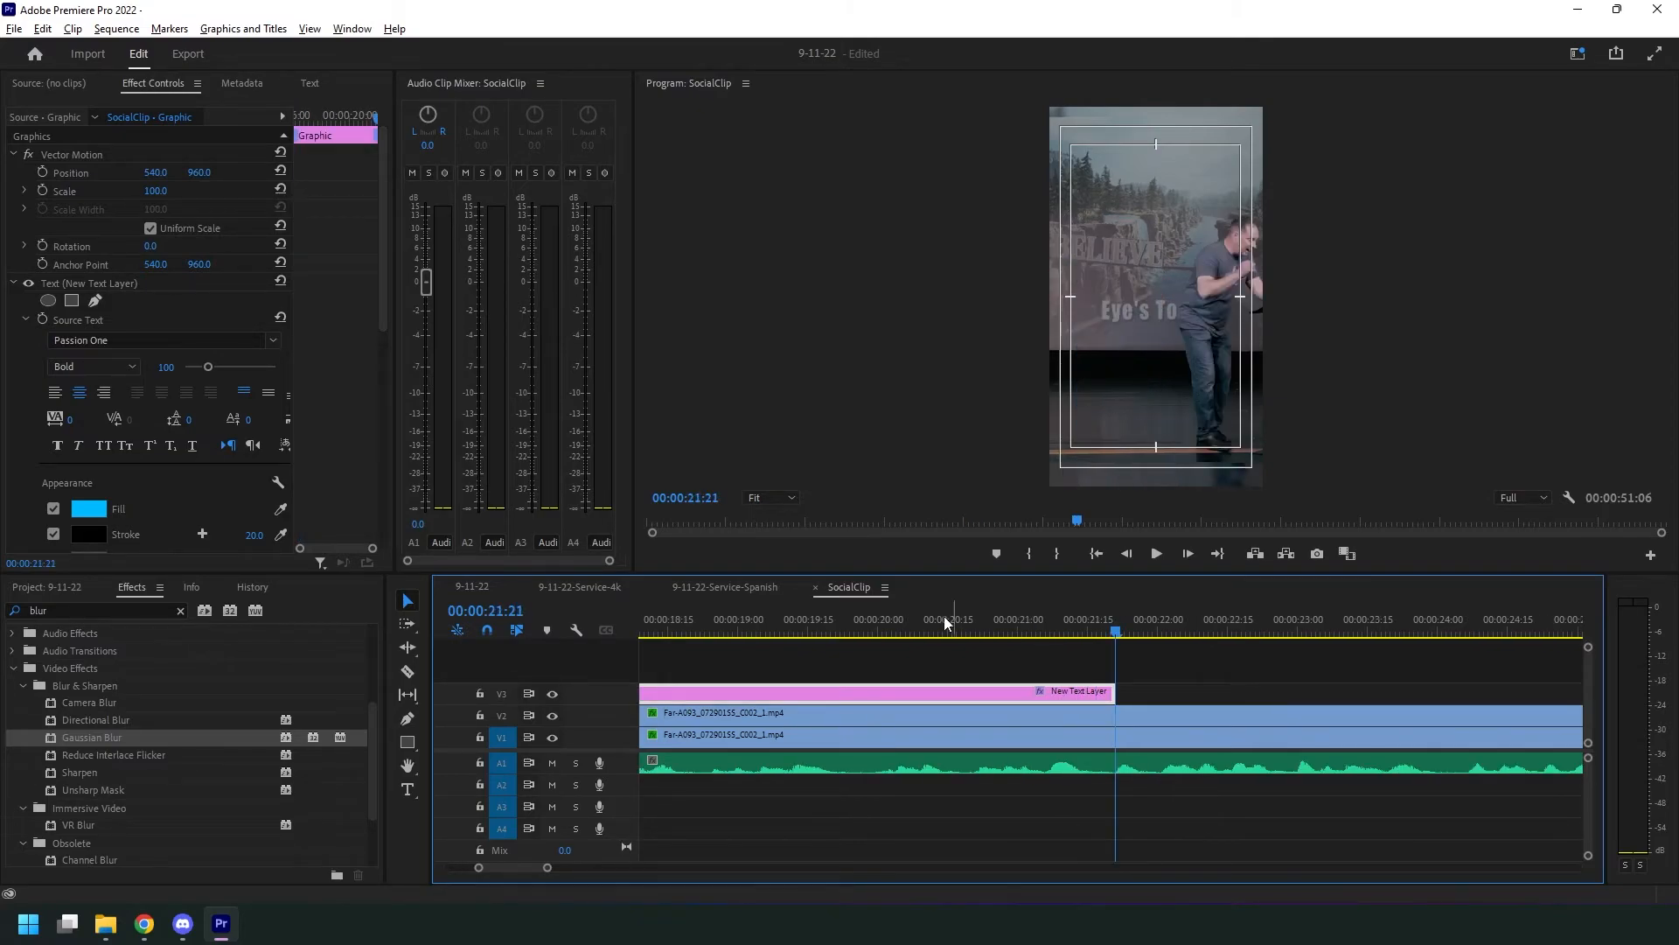
# - Play and scrub through the three consecutive text clips on V3 to preview their repeated scale animation
pyautogui.press('-')
pyautogui.click(900, 612)
pyautogui.press('space')
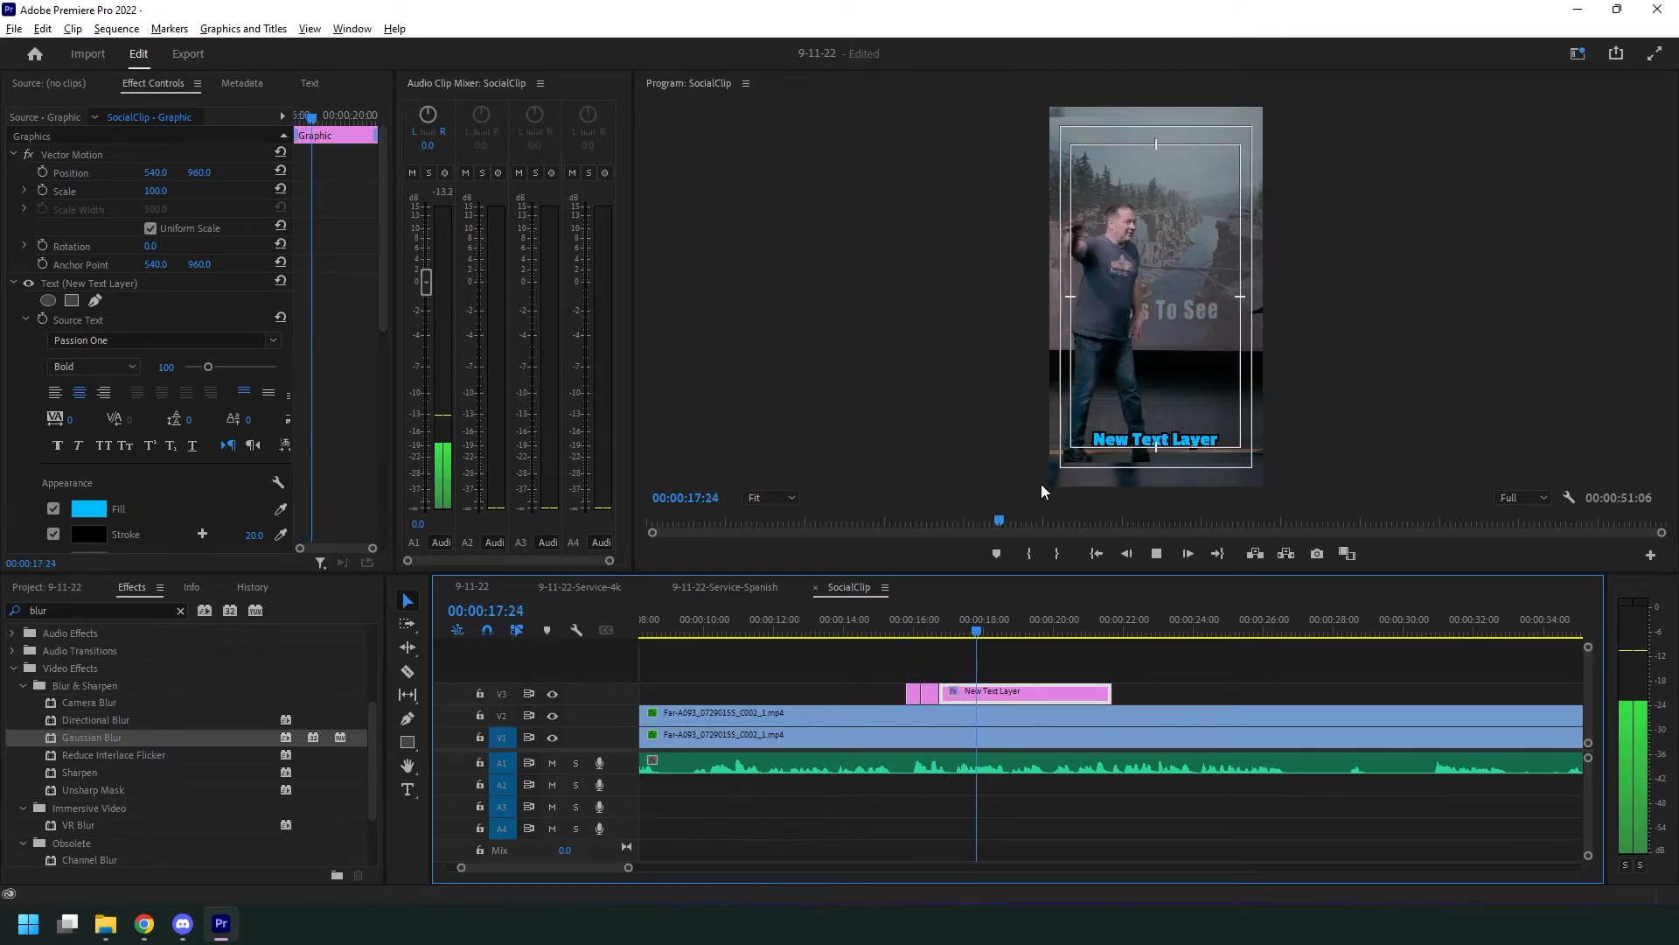
pyautogui.press('space')
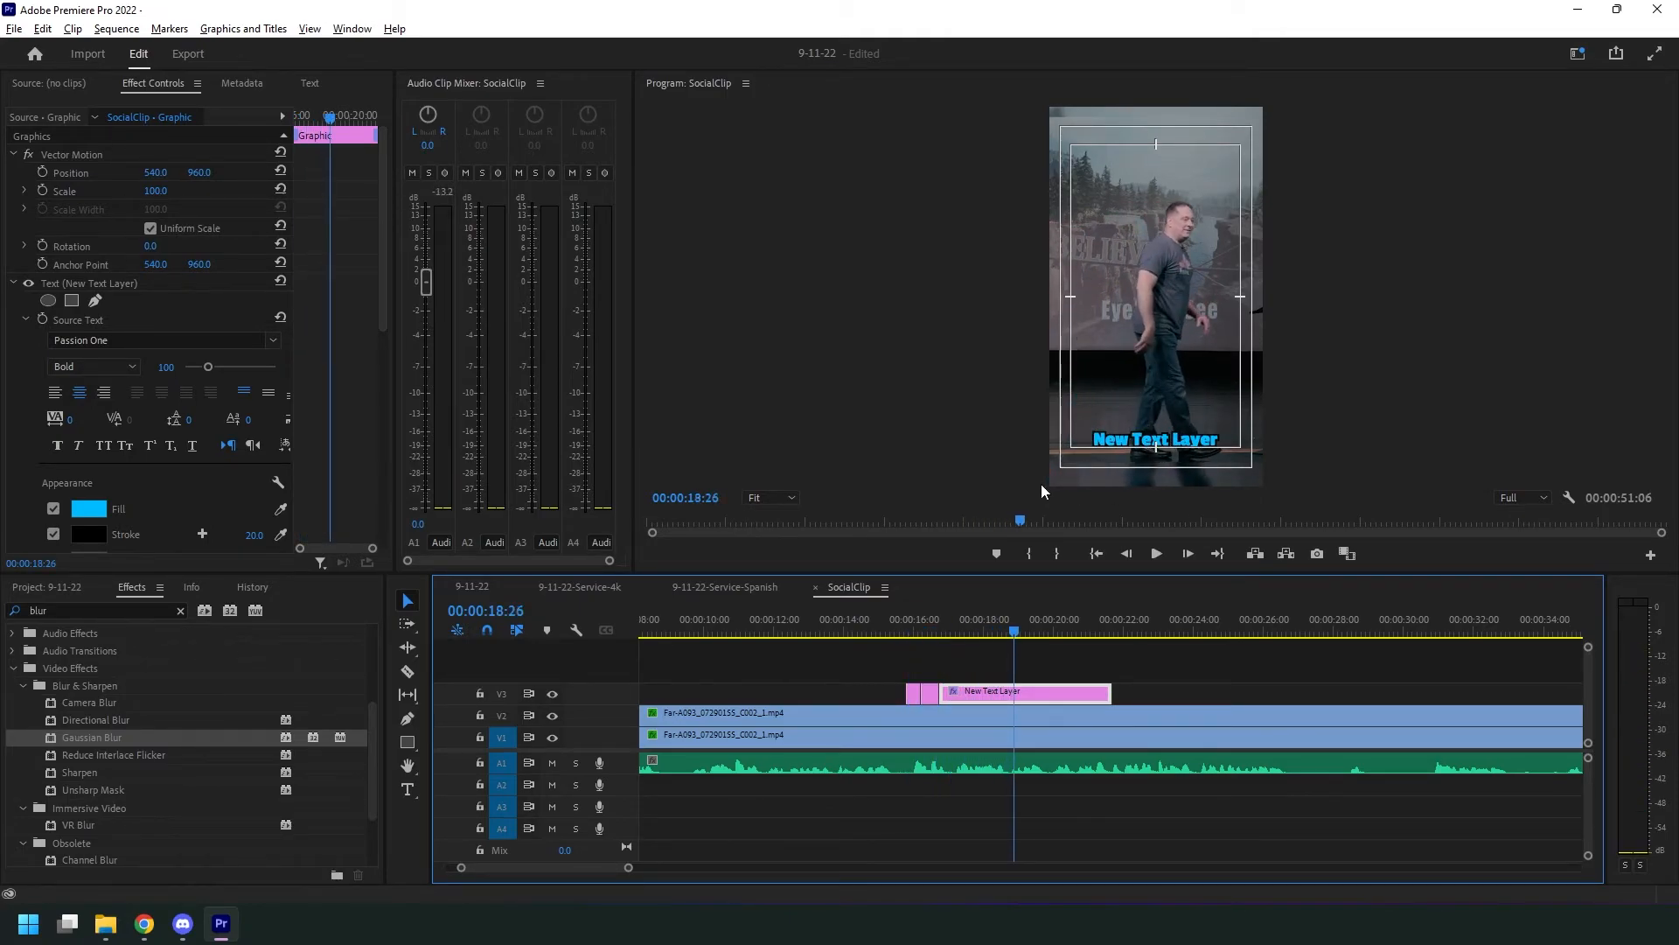
pyautogui.press('=')
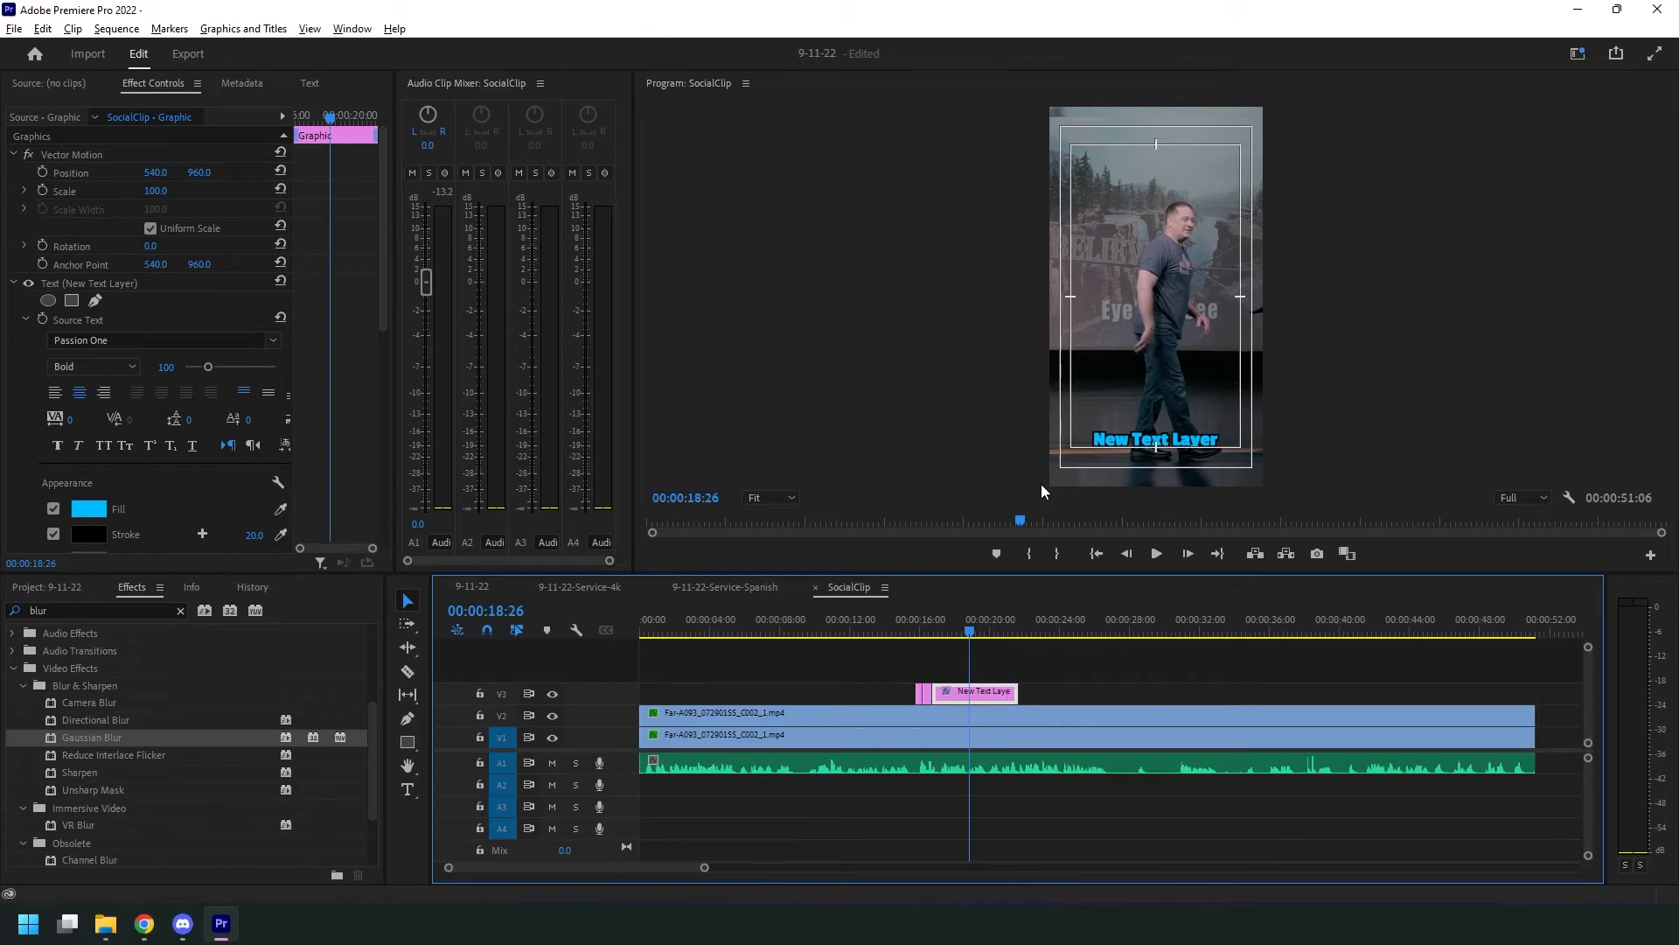
pyautogui.click(980, 645)
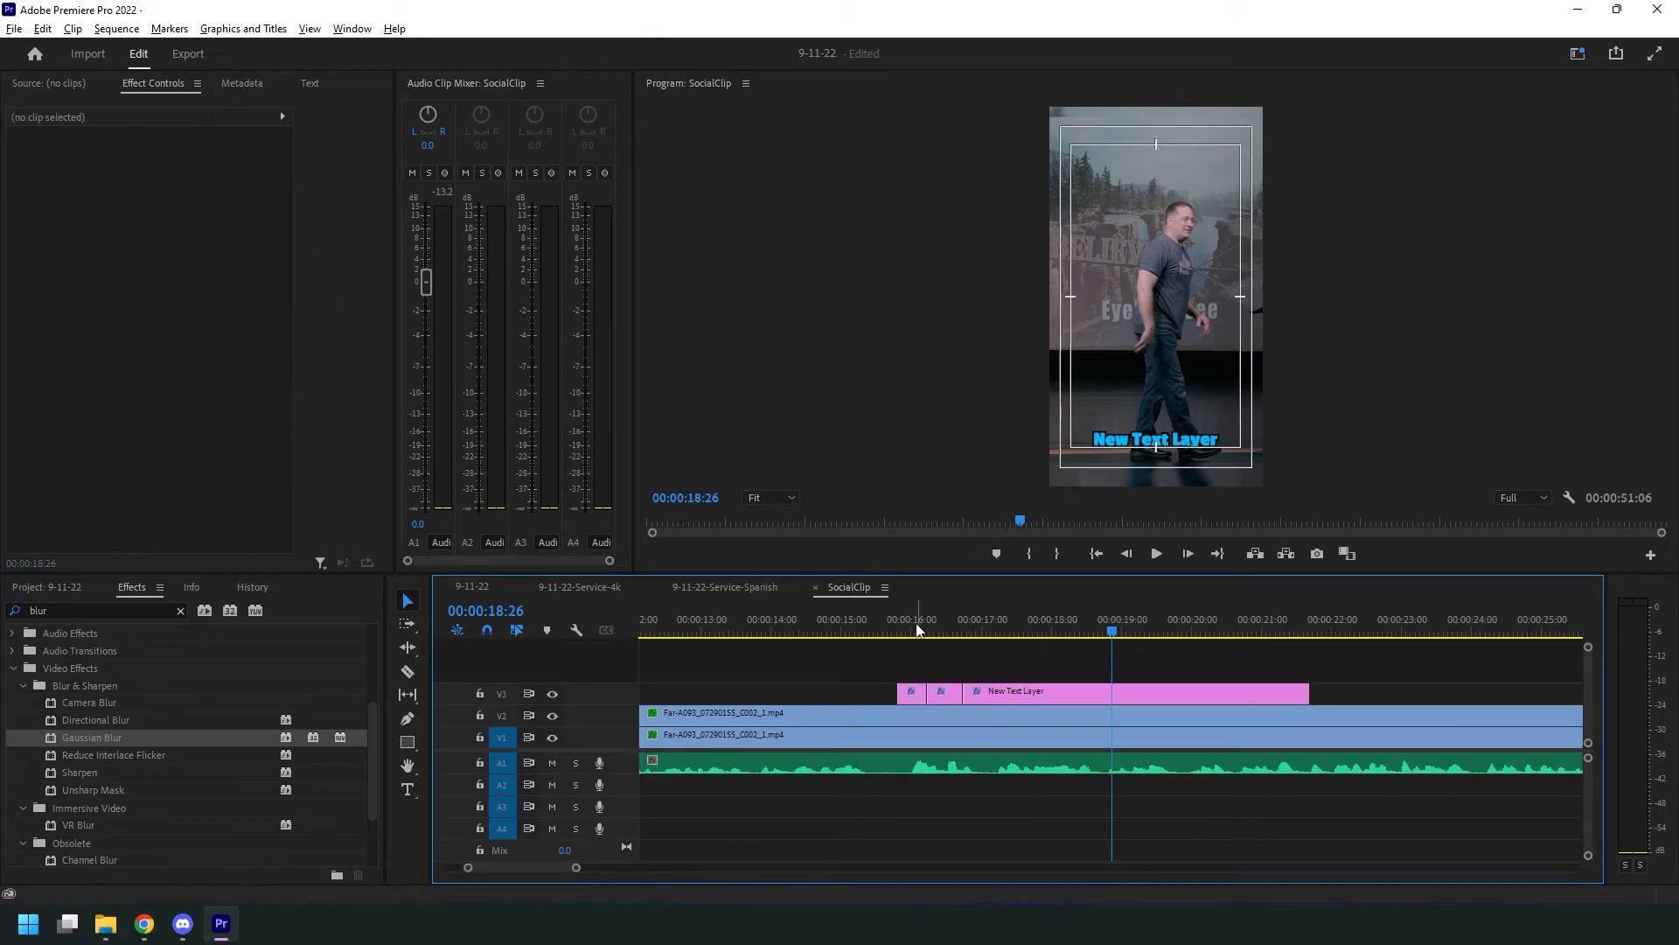
pyautogui.click(890, 619)
pyautogui.press('space')
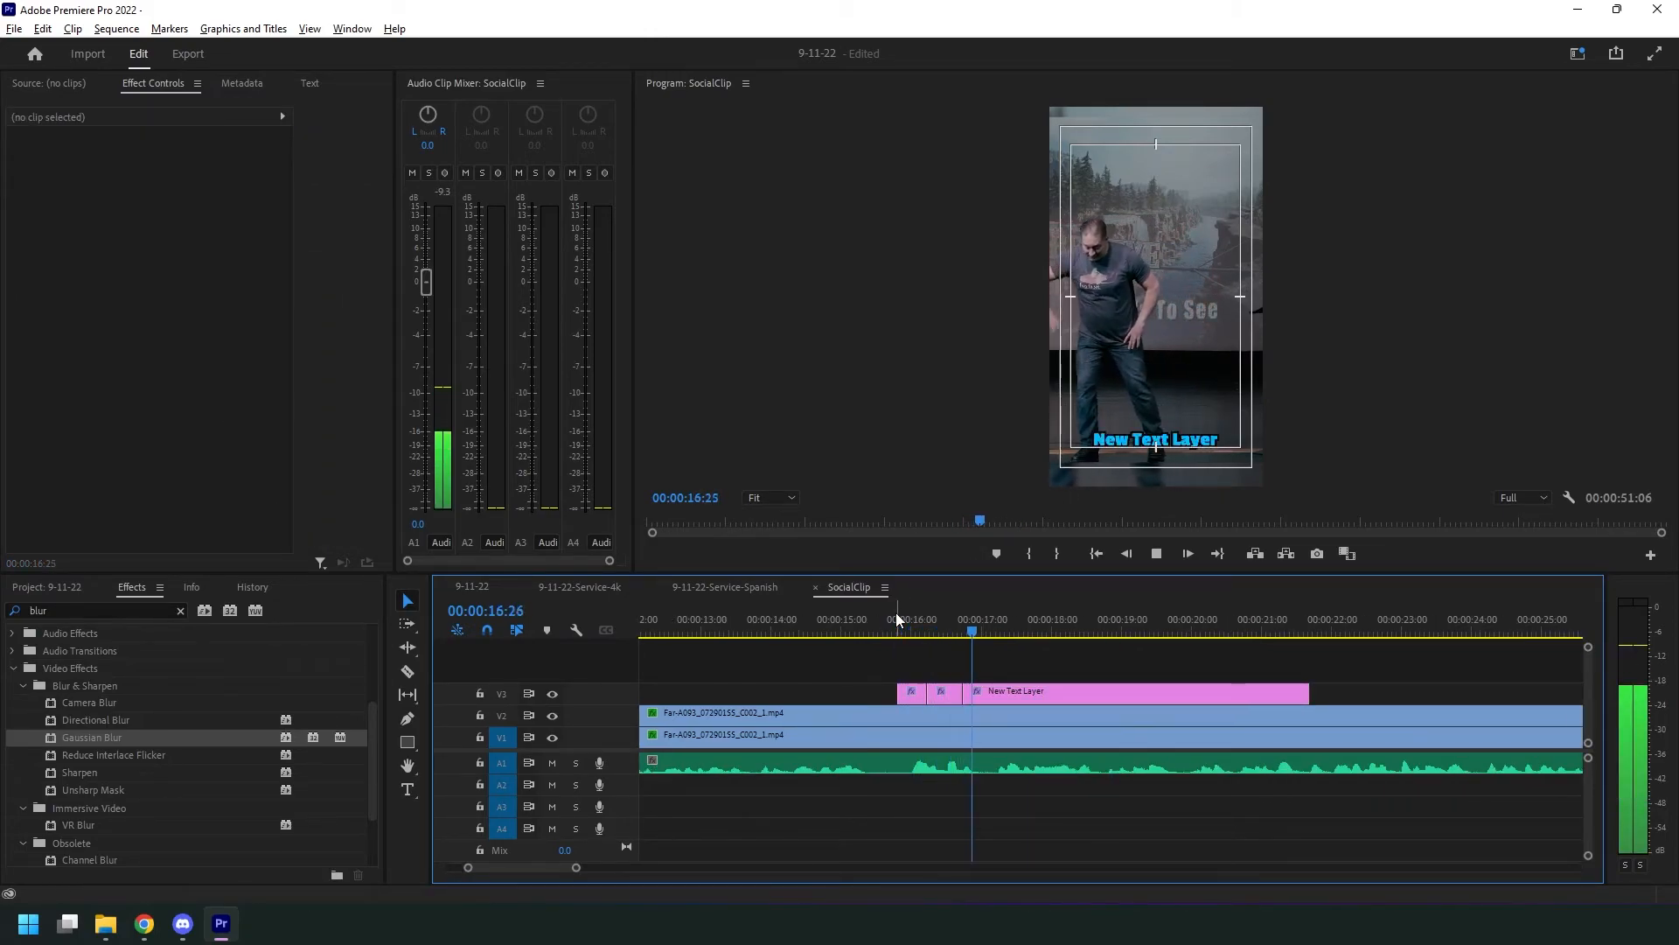
pyautogui.click(1021, 614)
pyautogui.moveTo(1021, 613); pyautogui.dragTo(1297, 628)
pyautogui.press('space')
pyautogui.press('space')
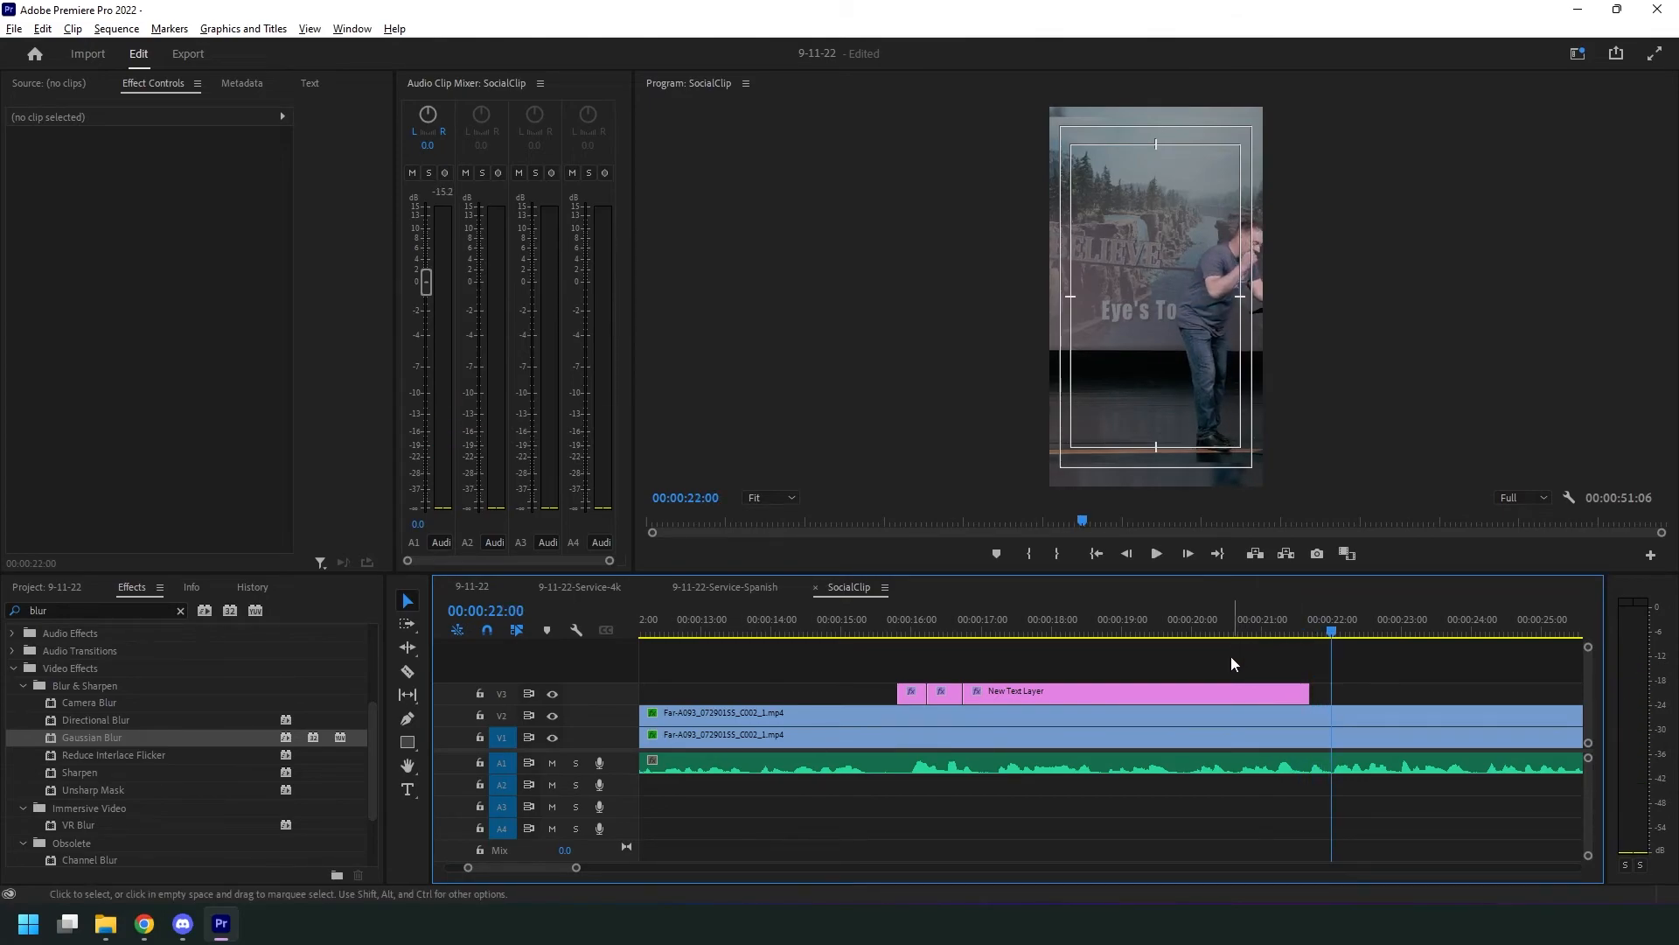
# - Replace the text of the second text clip on V3 with "words"
pyautogui.press('-')
pyautogui.click(1010, 625)
pyautogui.press('=')
pyautogui.press('=')
pyautogui.press('=')
pyautogui.press('=')
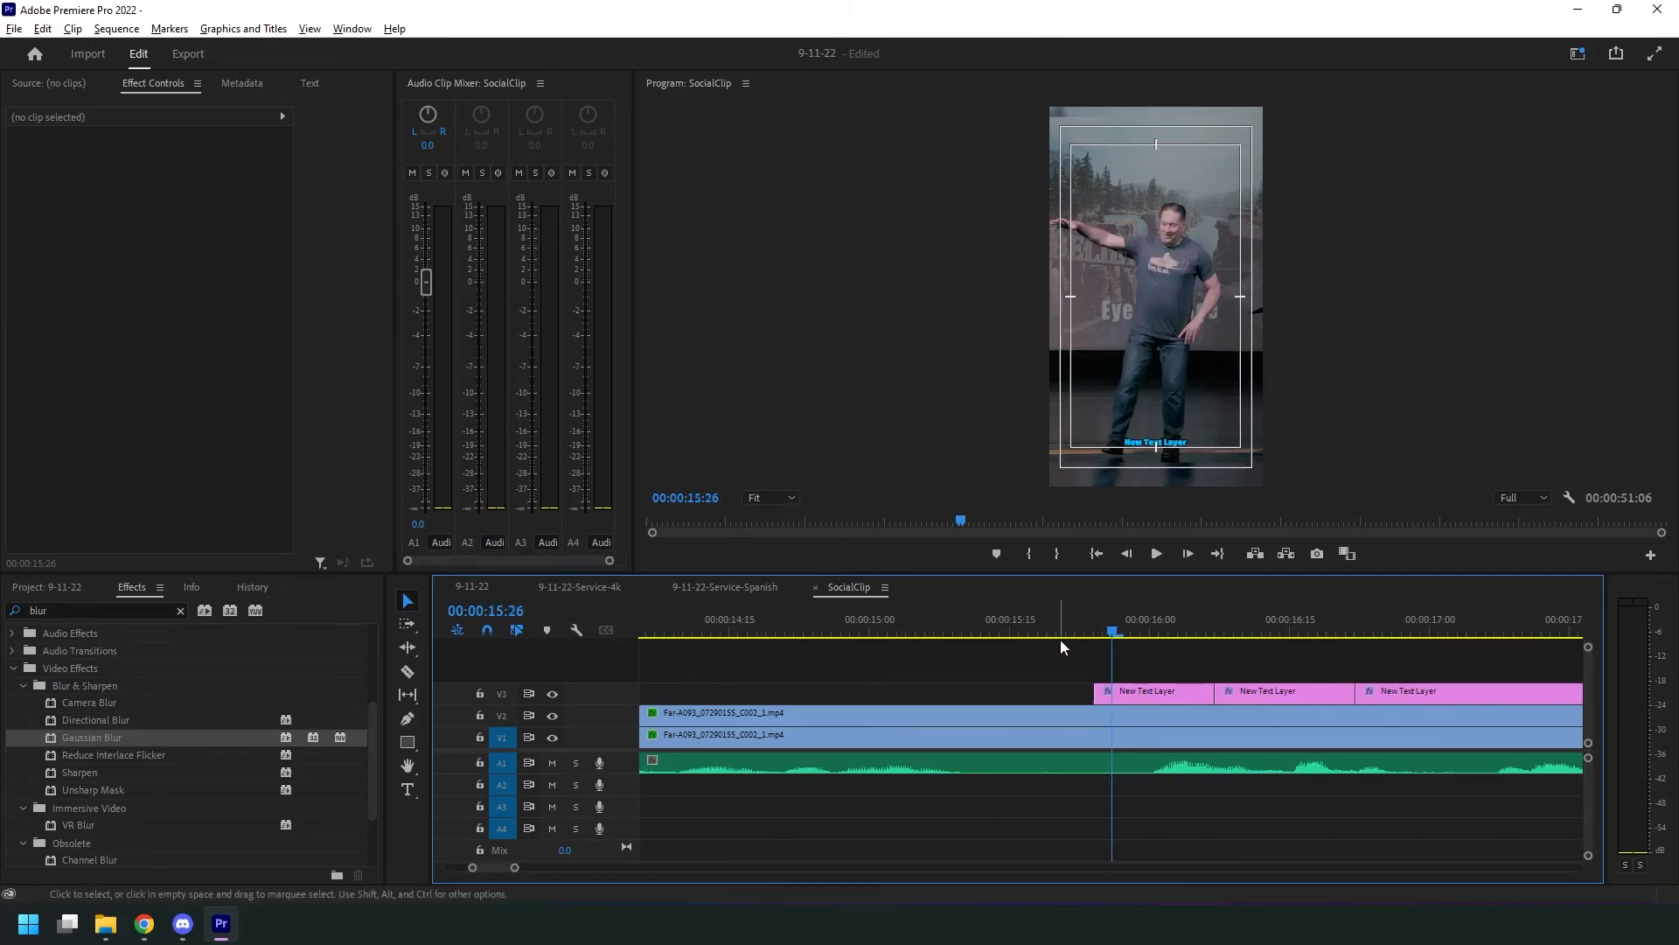
pyautogui.moveTo(1199, 626); pyautogui.dragTo(1279, 628)
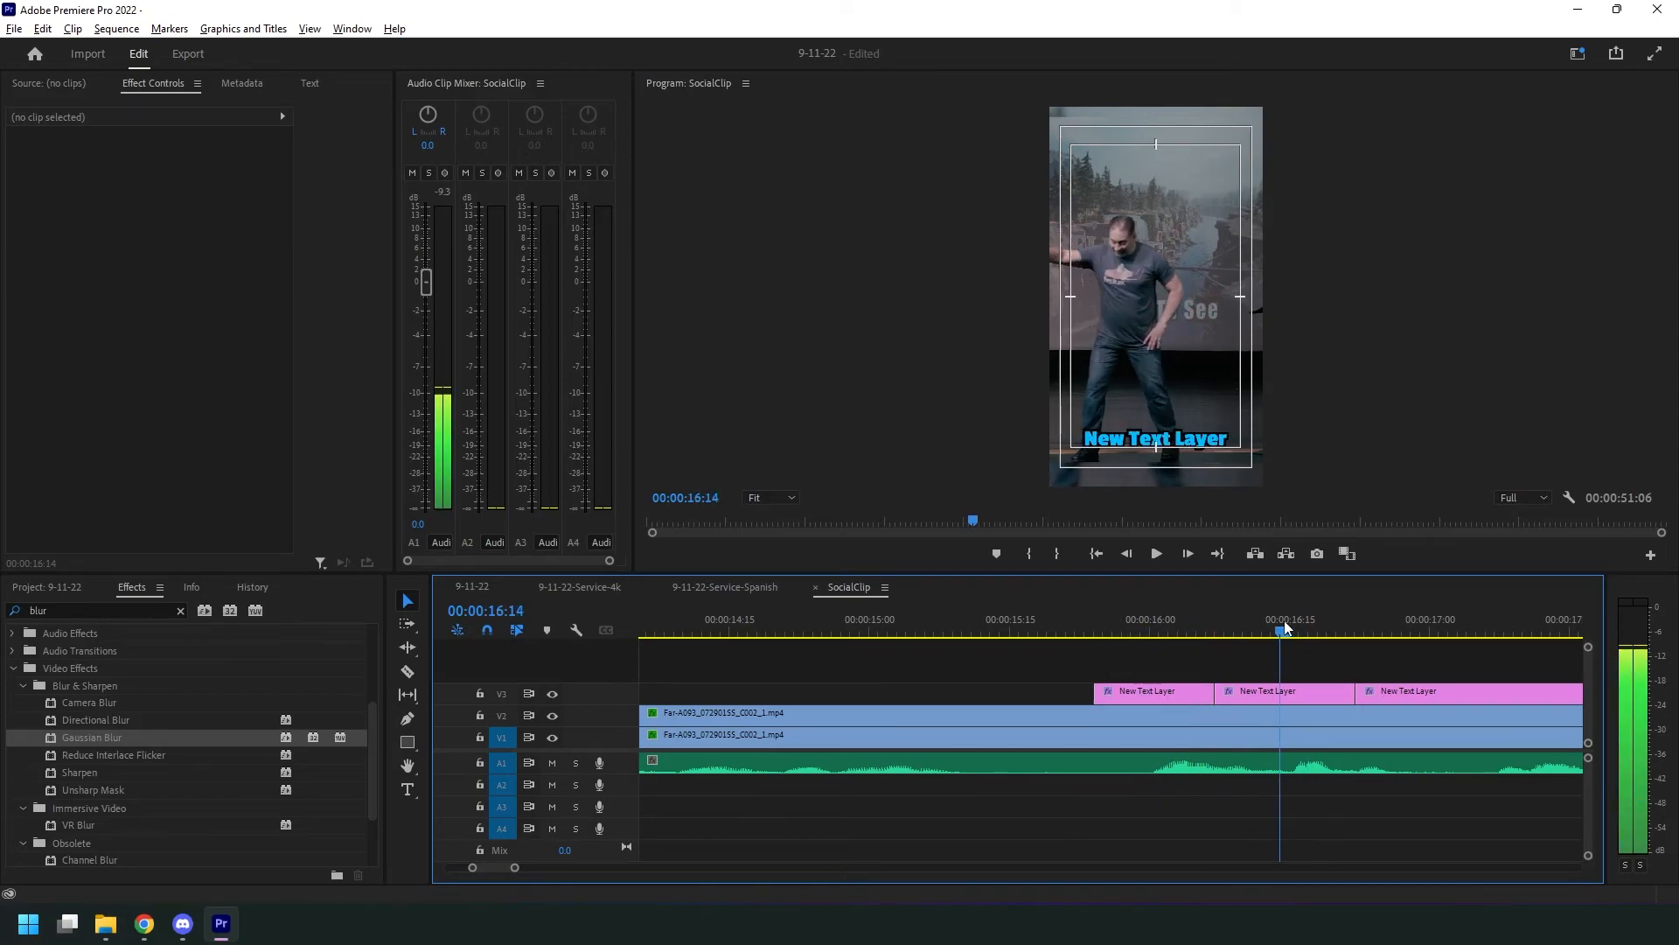
pyautogui.doubleClick(1151, 440)
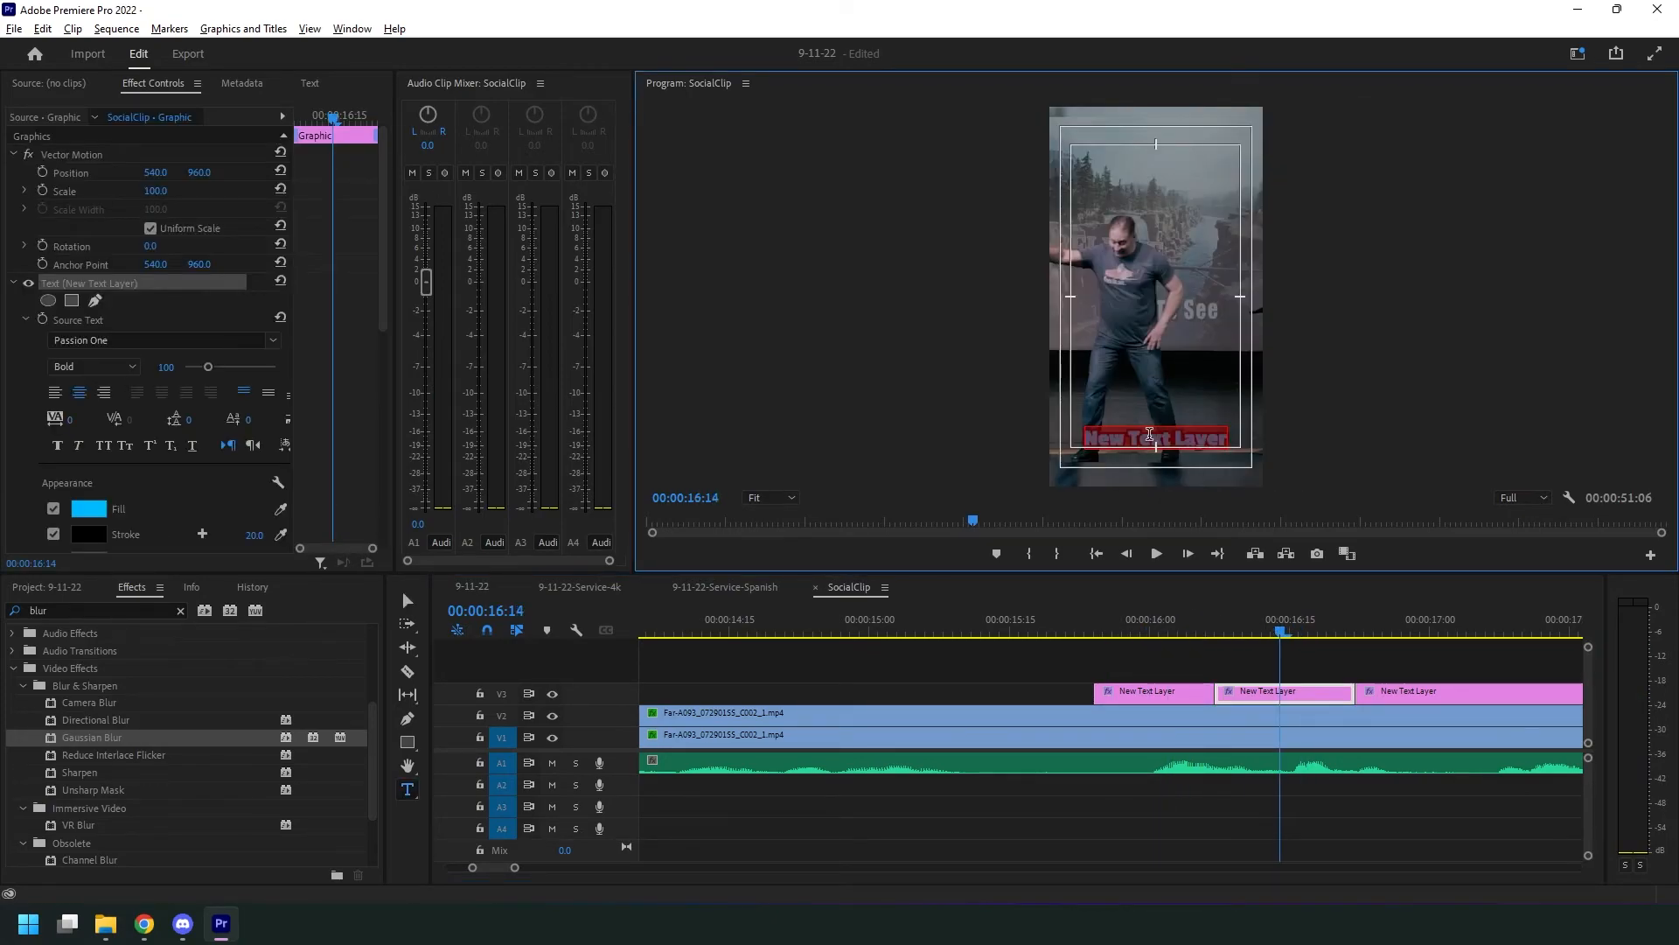
pyautogui.write('words')
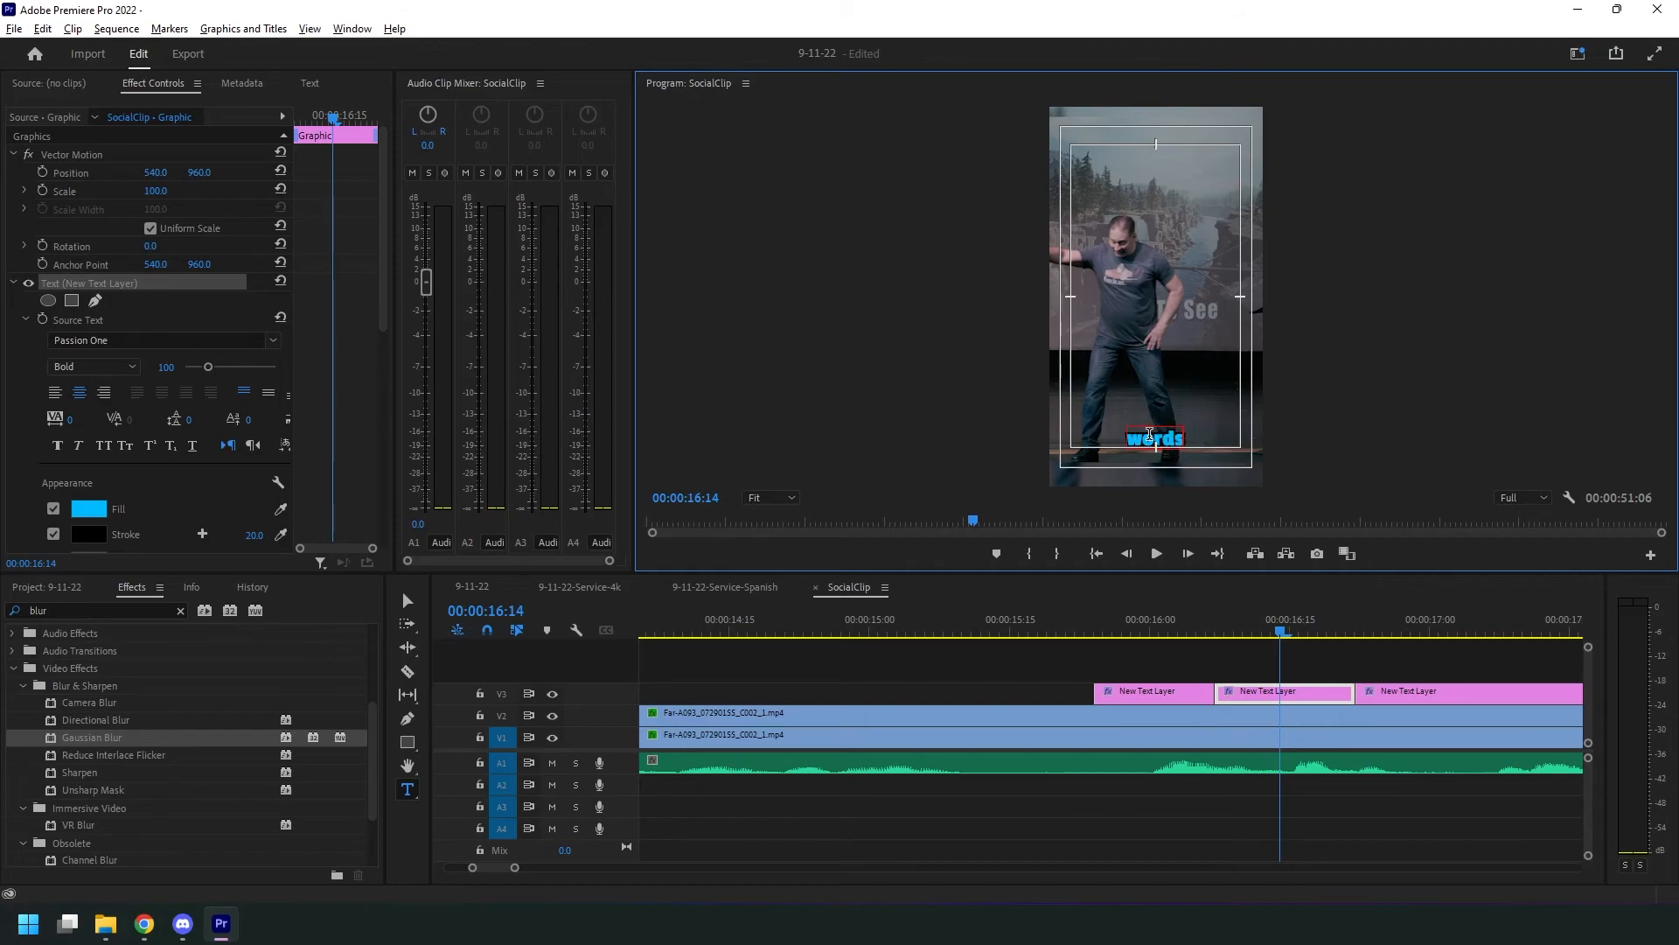
pyautogui.click(1258, 656)
# - Play the sequence from just before the first text clip to preview the changed wording
pyautogui.moveTo(1091, 620); pyautogui.dragTo(1033, 619)
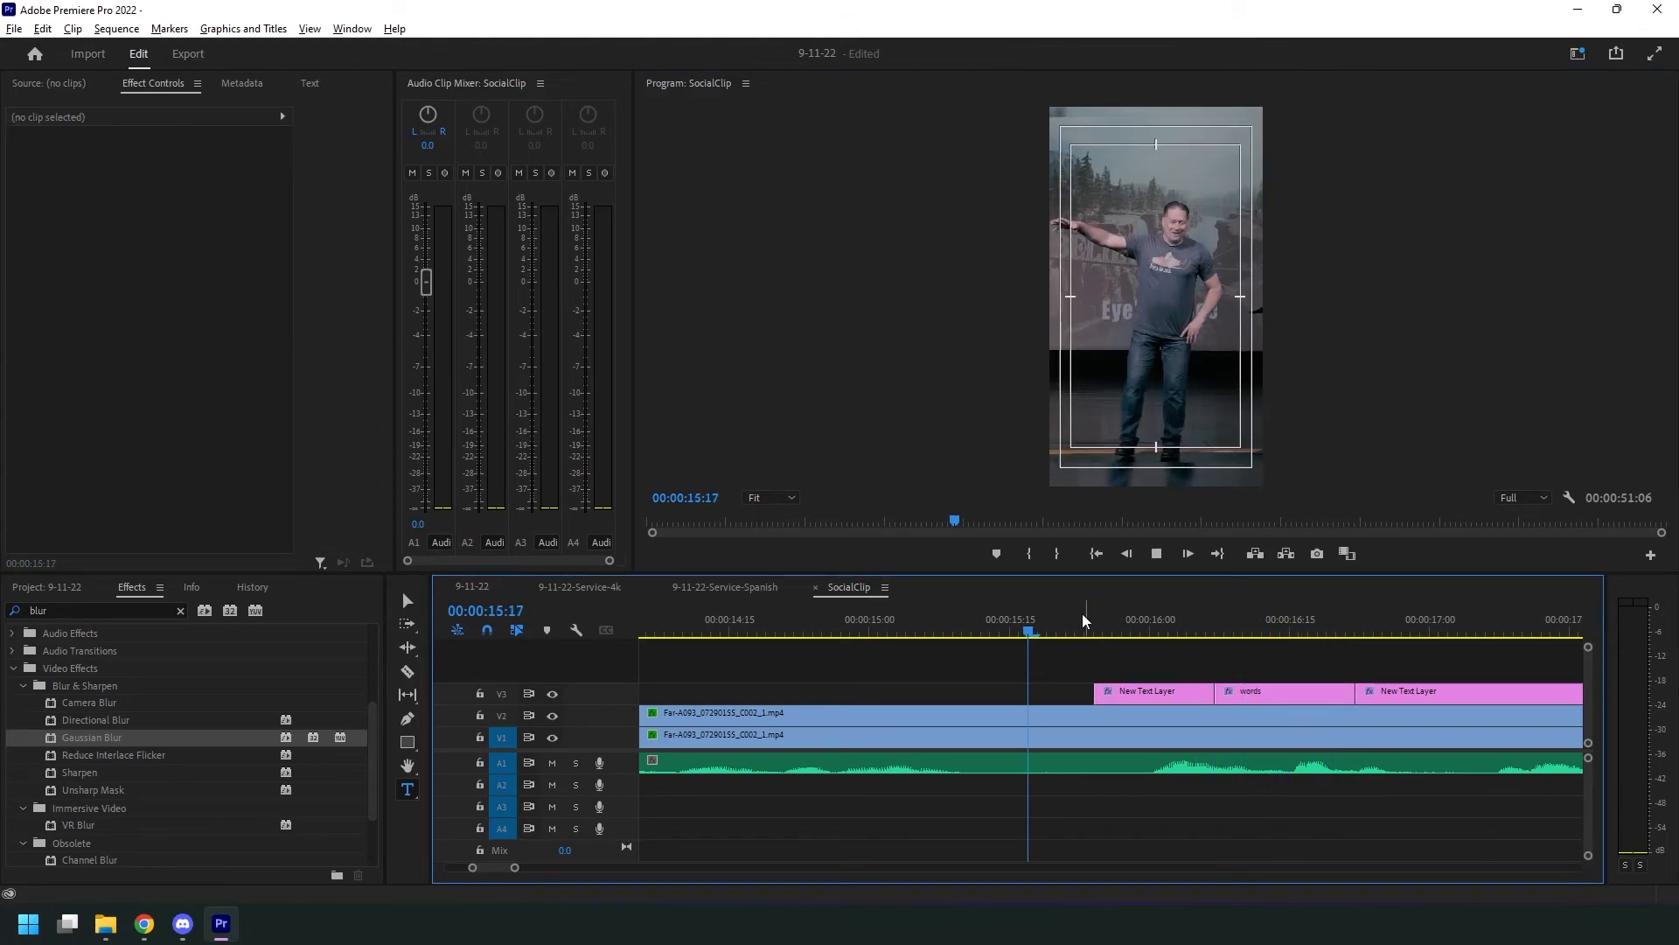
pyautogui.press('space')
pyautogui.press('space')
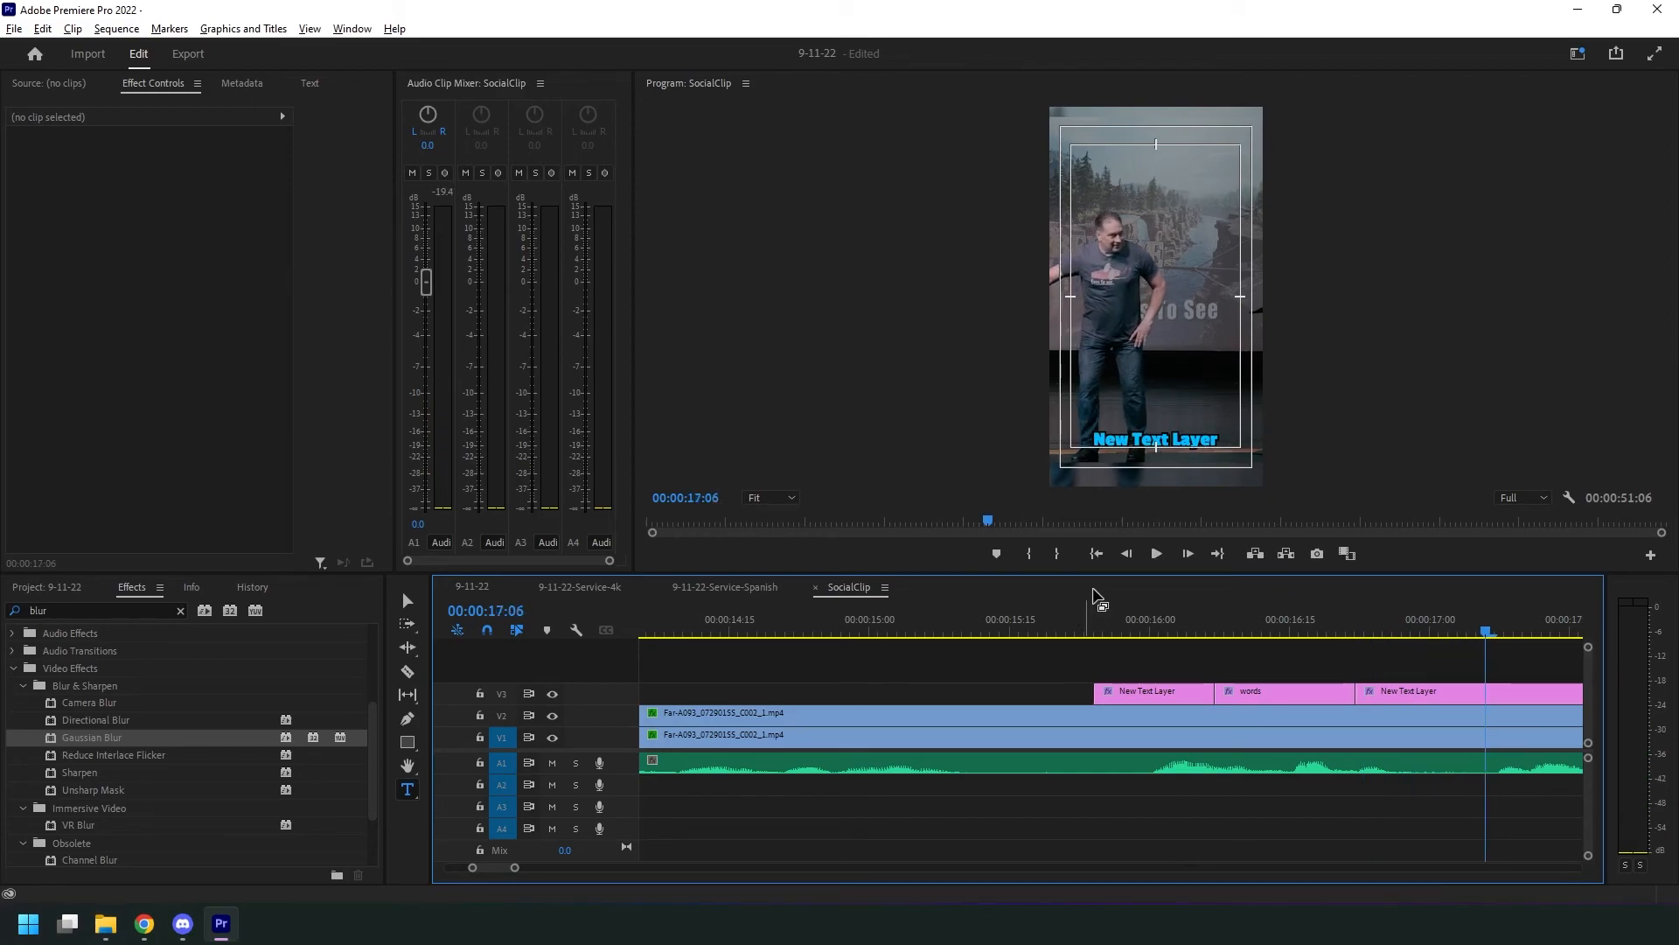
# - Increase the font size of the first text clip on V3 to 119
pyautogui.click(1214, 628)
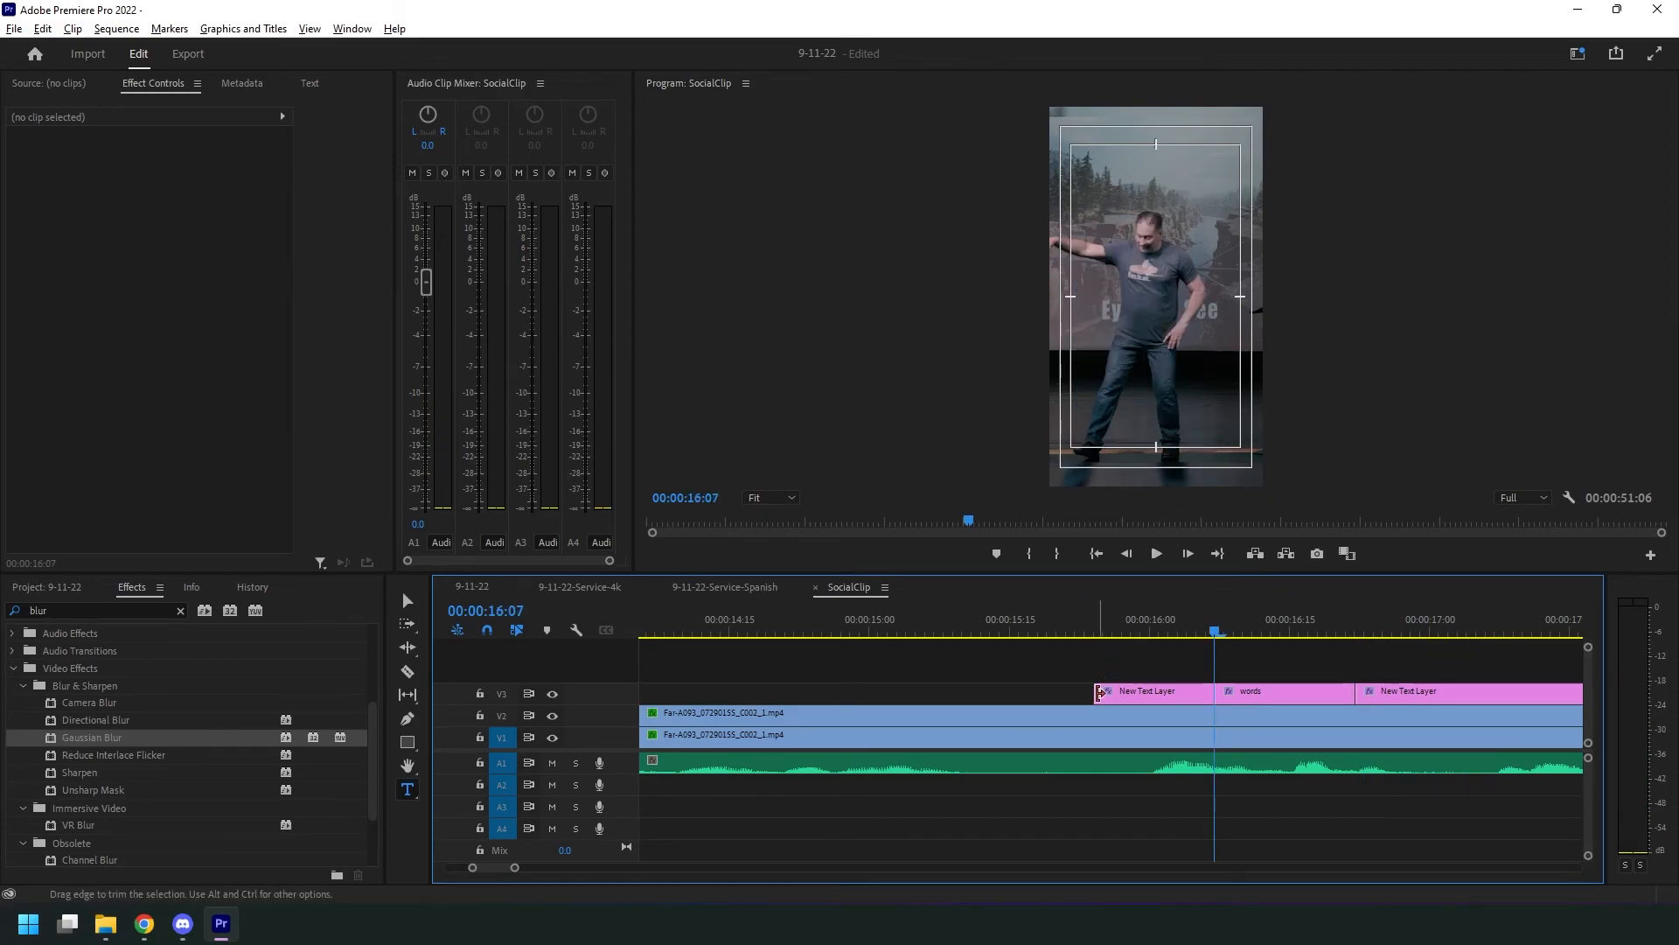
pyautogui.press('v')
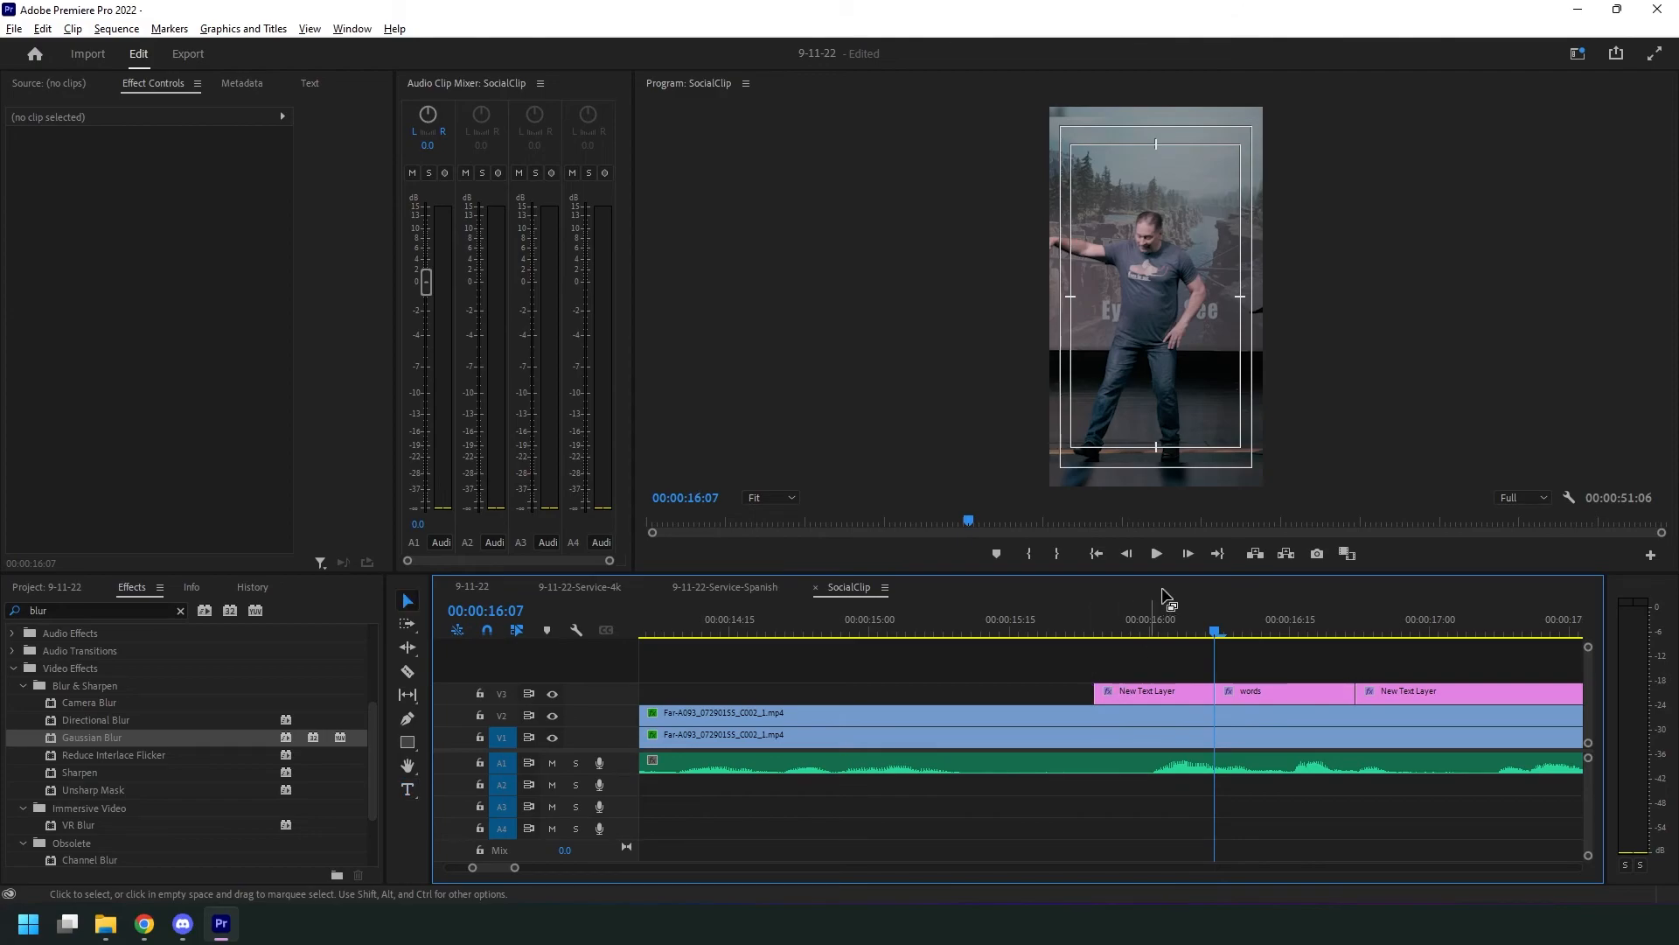
pyautogui.click(1140, 630)
pyautogui.click(1130, 694)
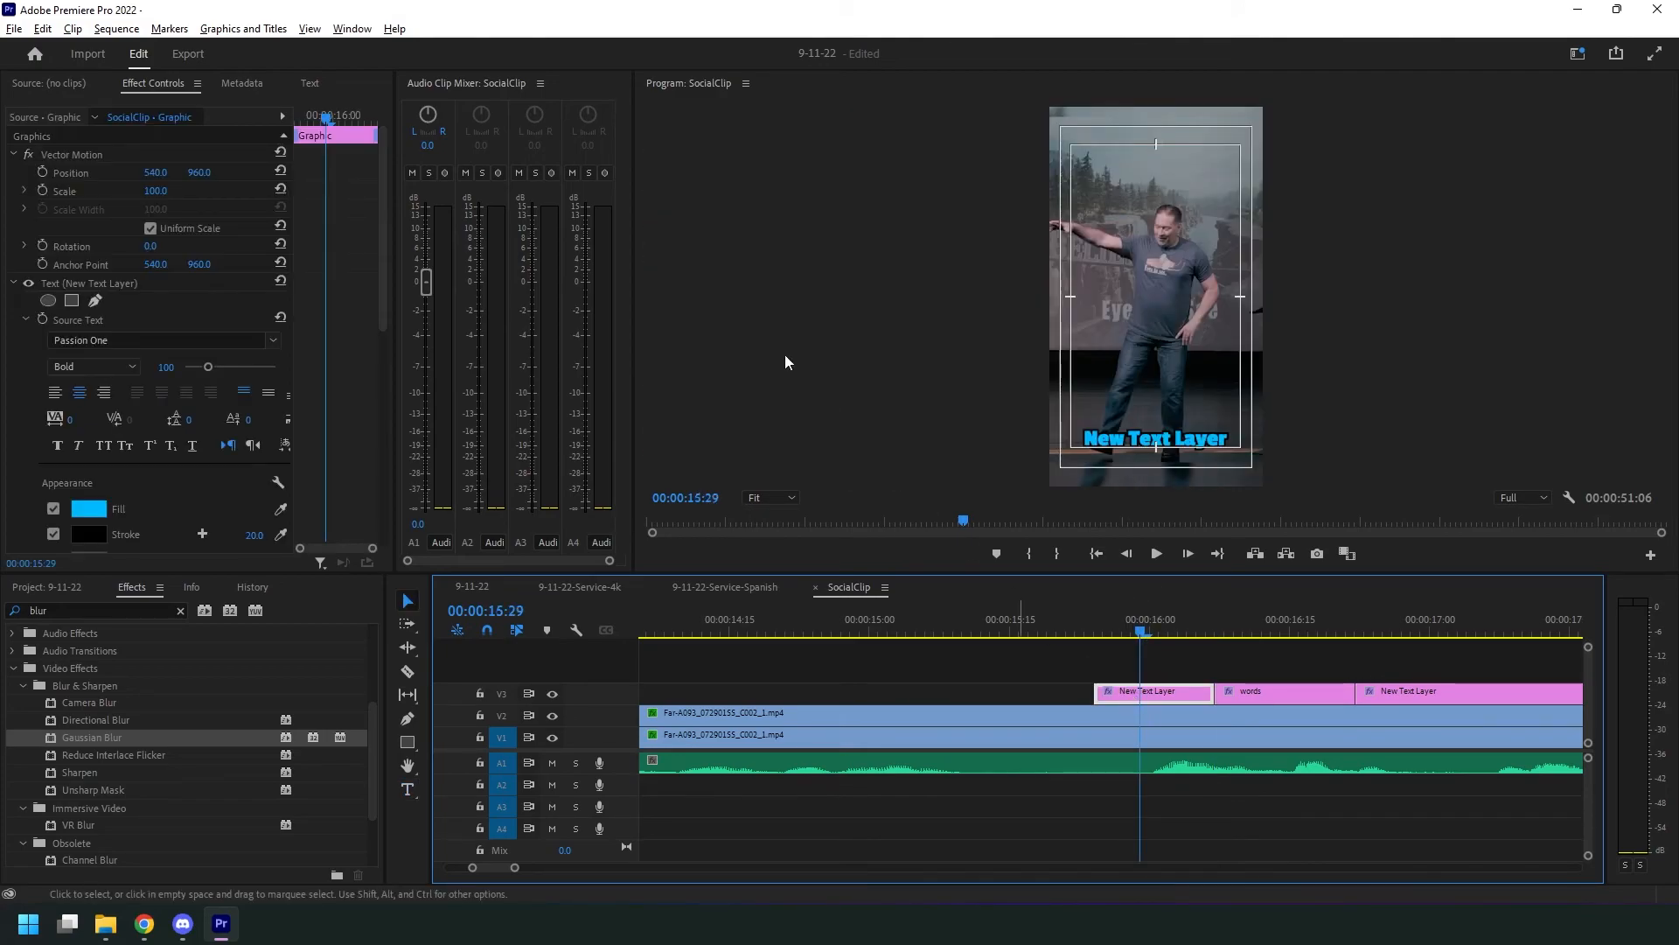
pyautogui.scroll(-2, 317, 388)
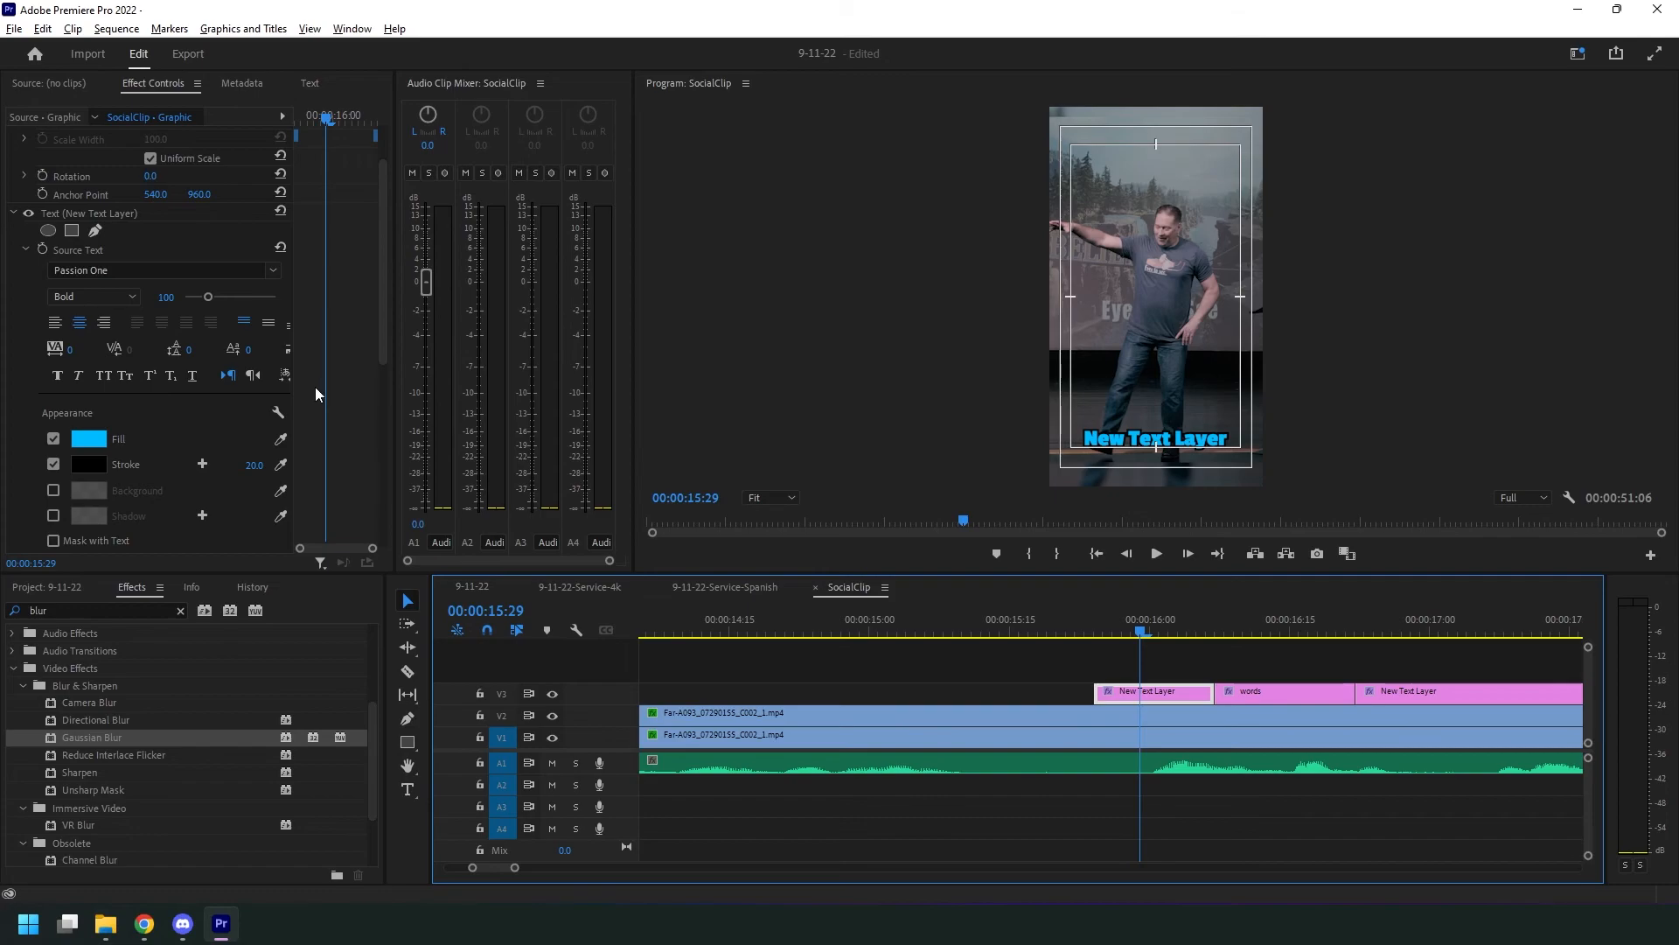
pyautogui.moveTo(208, 298)
pyautogui.mouseDown()
pyautogui.moveTo(258, 300)
pyautogui.moveTo(210, 320)
pyautogui.mouseUp()
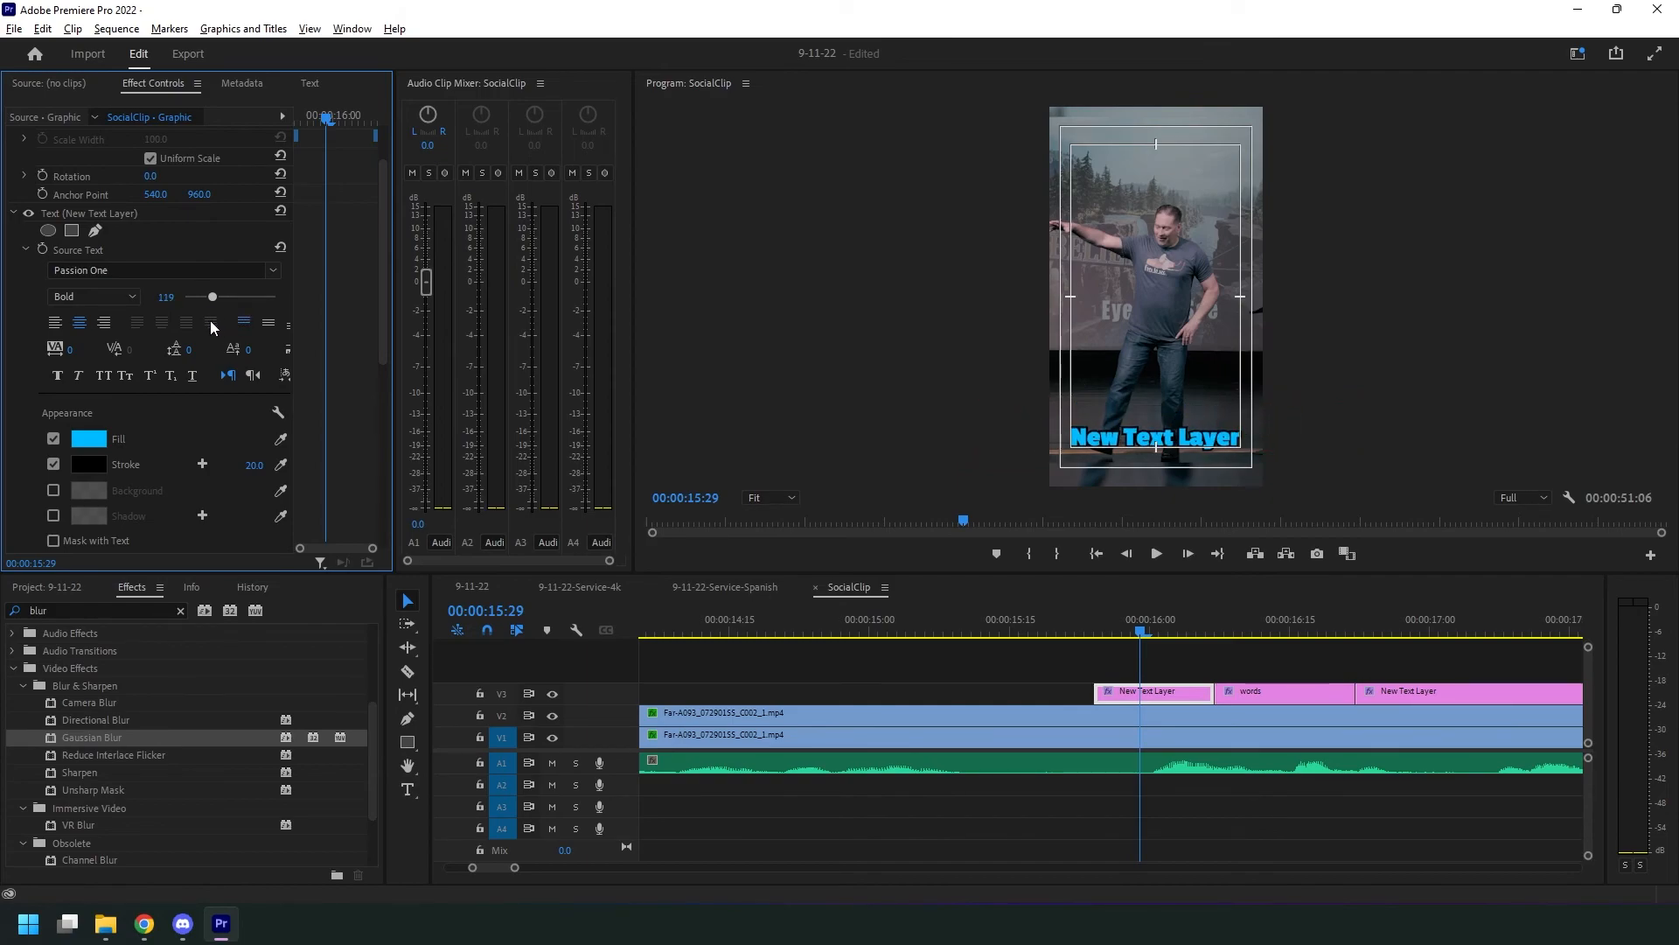